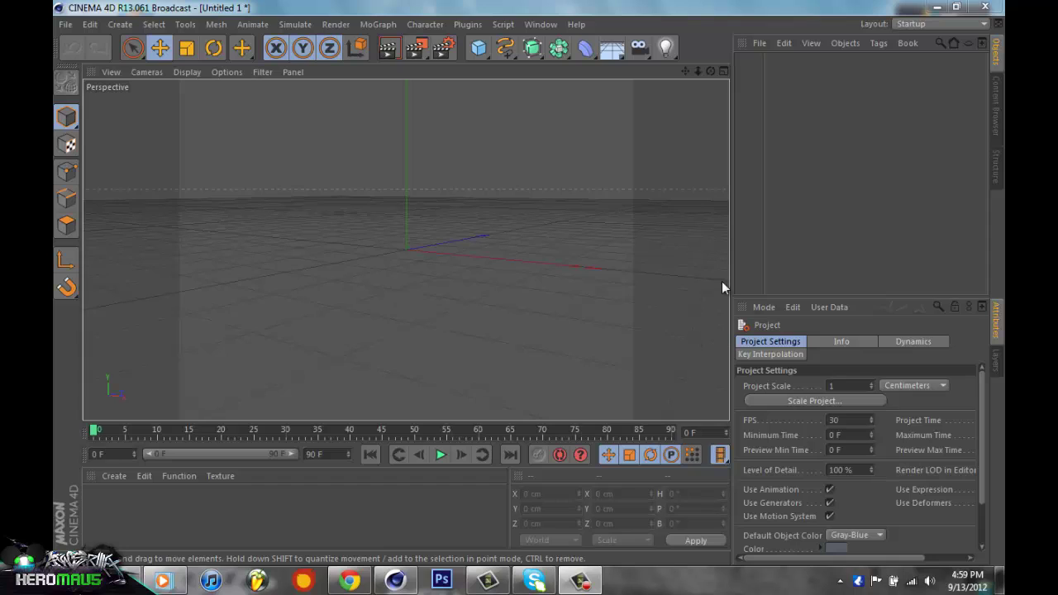
Add a default cube primitive at the scene origin.
click(731, 11)
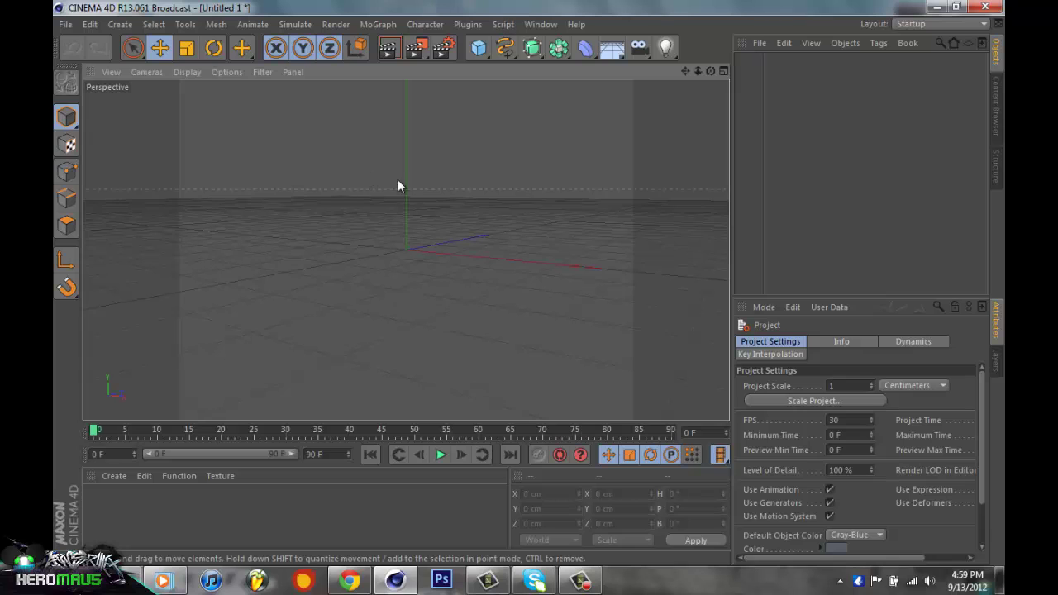
drag(710, 72, 529, 266)
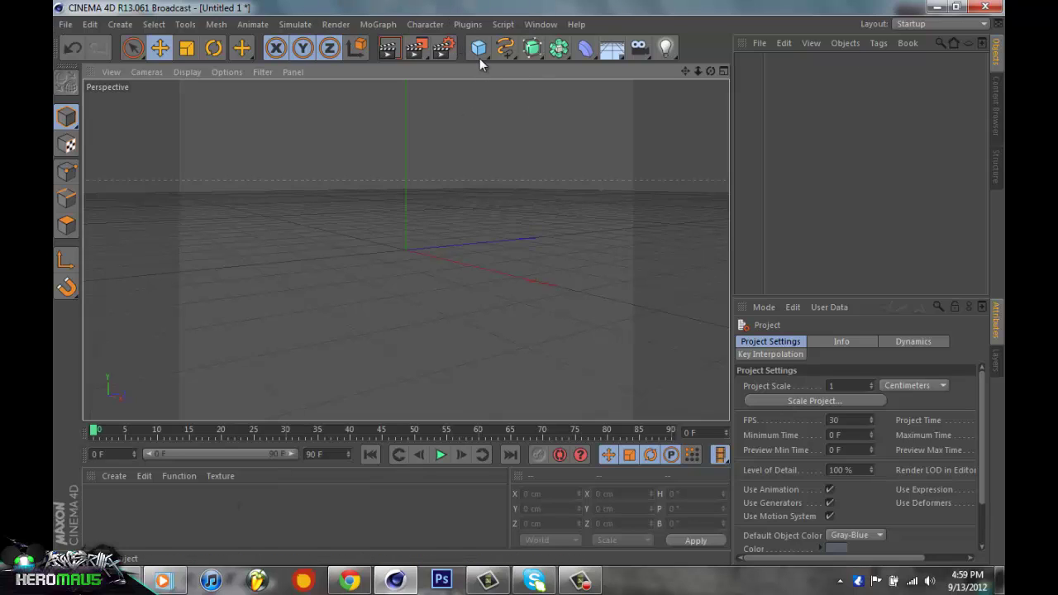
click(160, 50)
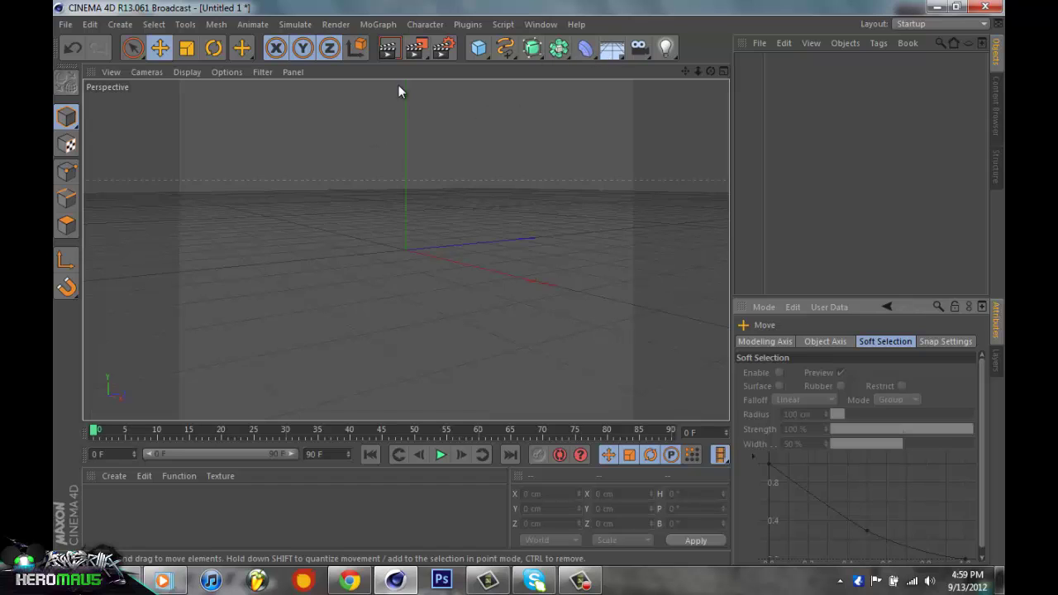
click(477, 50)
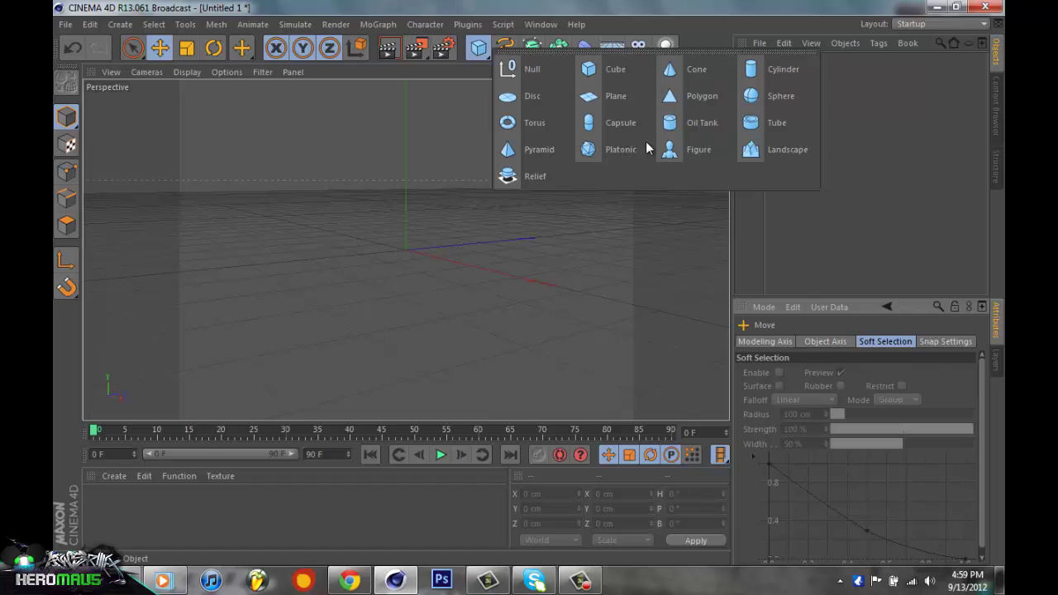
click(555, 4)
click(477, 48)
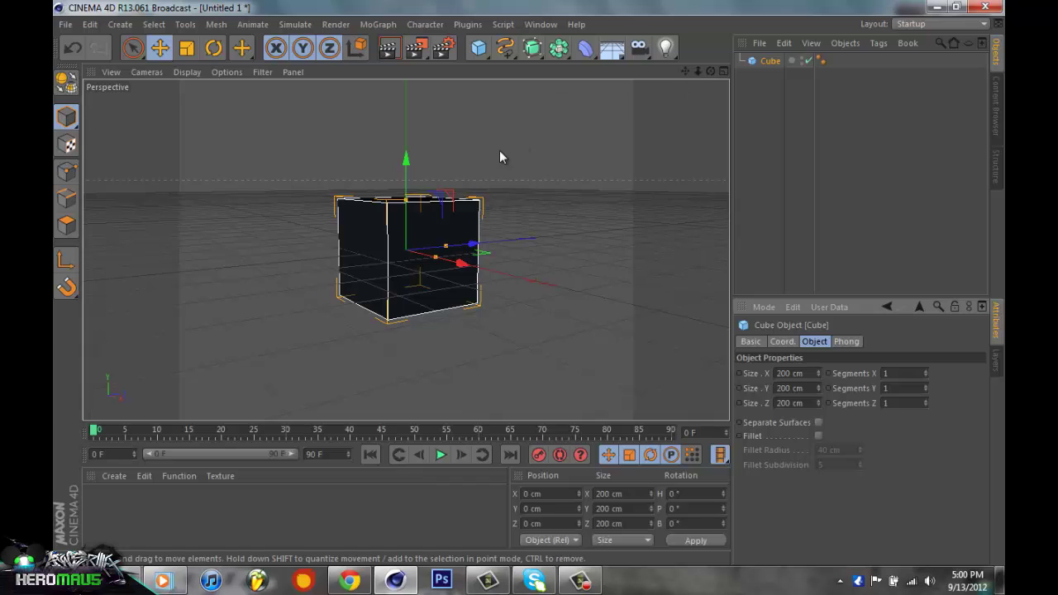
Scale the cube uniformly to about 221 cm on all axes and deselect it.
drag(711, 72, 524, 64)
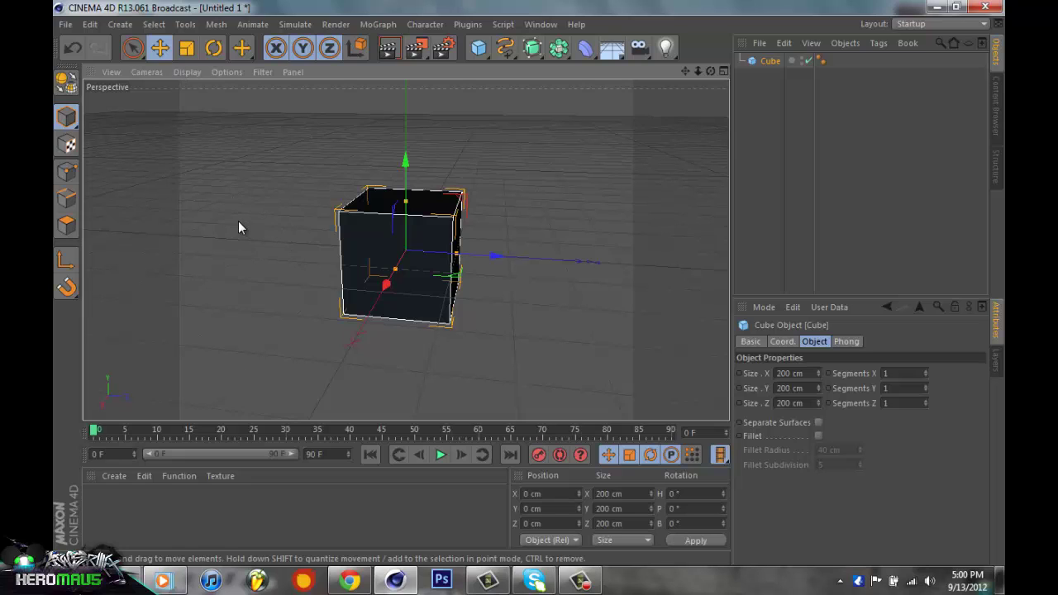
click(186, 50)
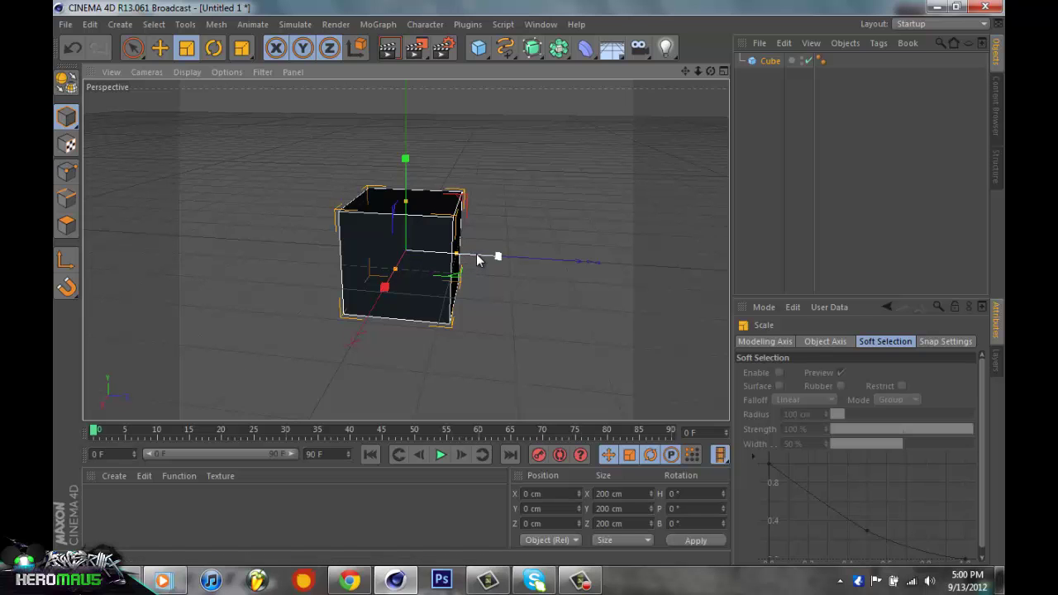
mouse_move(478, 258)
mouse_down()
mouse_move(577, 239)
mouse_move(617, 254)
mouse_move(499, 270)
mouse_move(597, 262)
mouse_move(623, 274)
mouse_move(518, 285)
mouse_move(498, 262)
mouse_move(621, 254)
mouse_move(511, 258)
mouse_move(483, 269)
mouse_up()
click(511, 203)
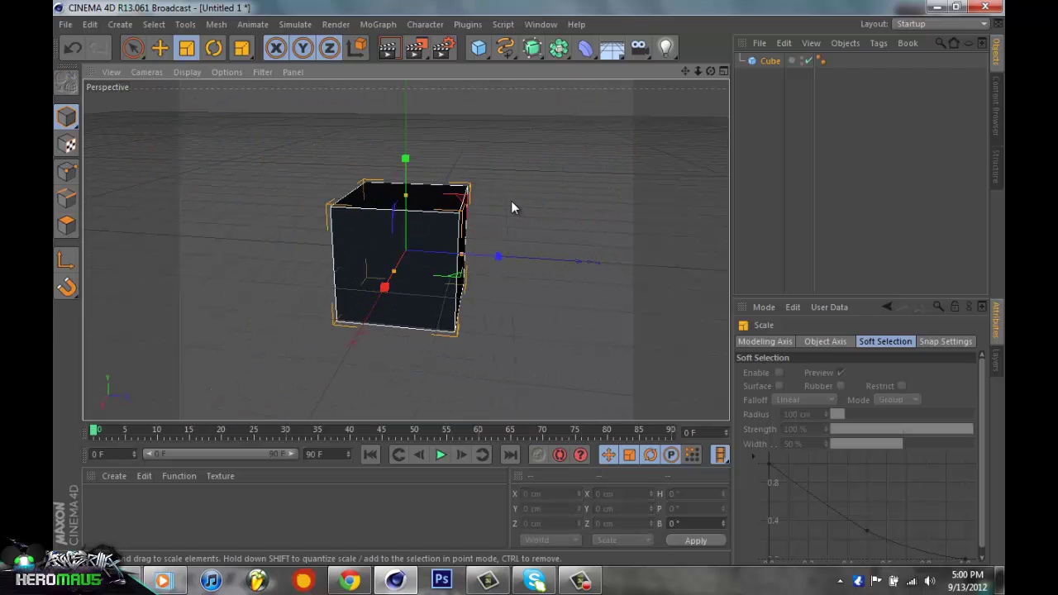
Add a standard omni light at the scene origin.
click(667, 47)
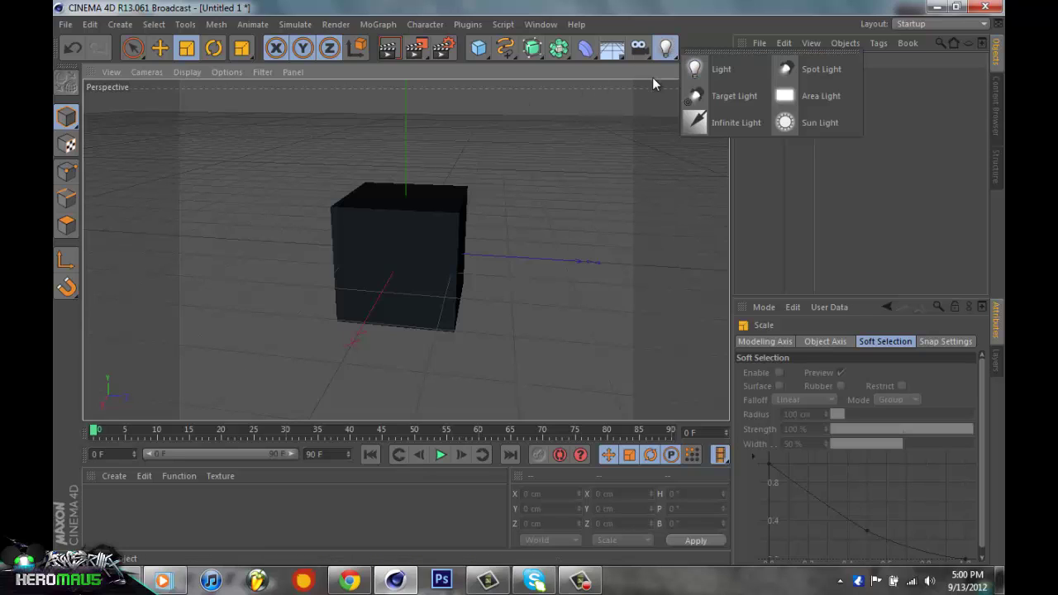
click(702, 76)
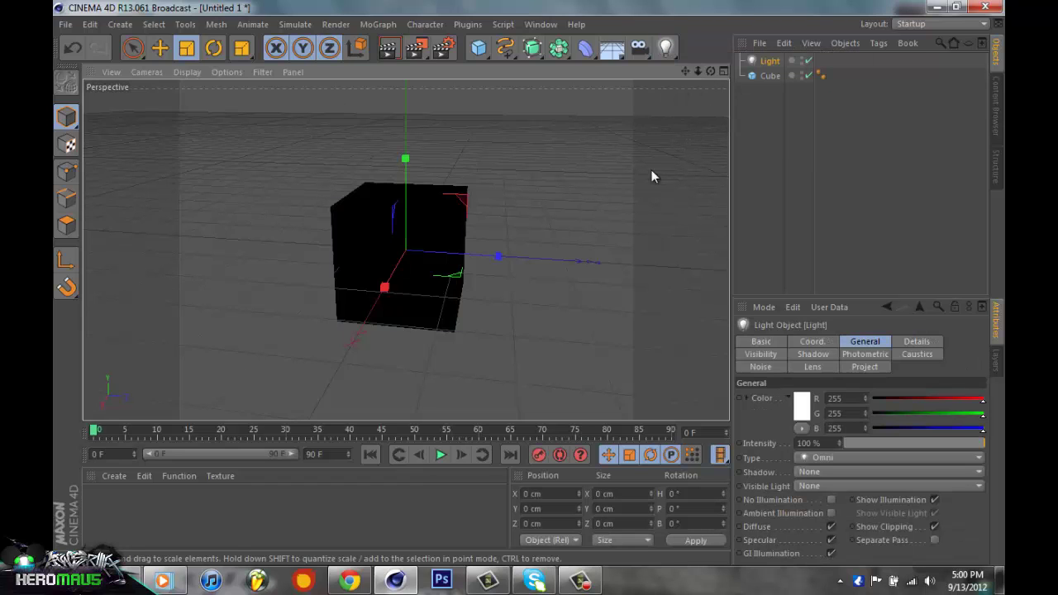
alt+middle_drag(529, 286, 532, 267)
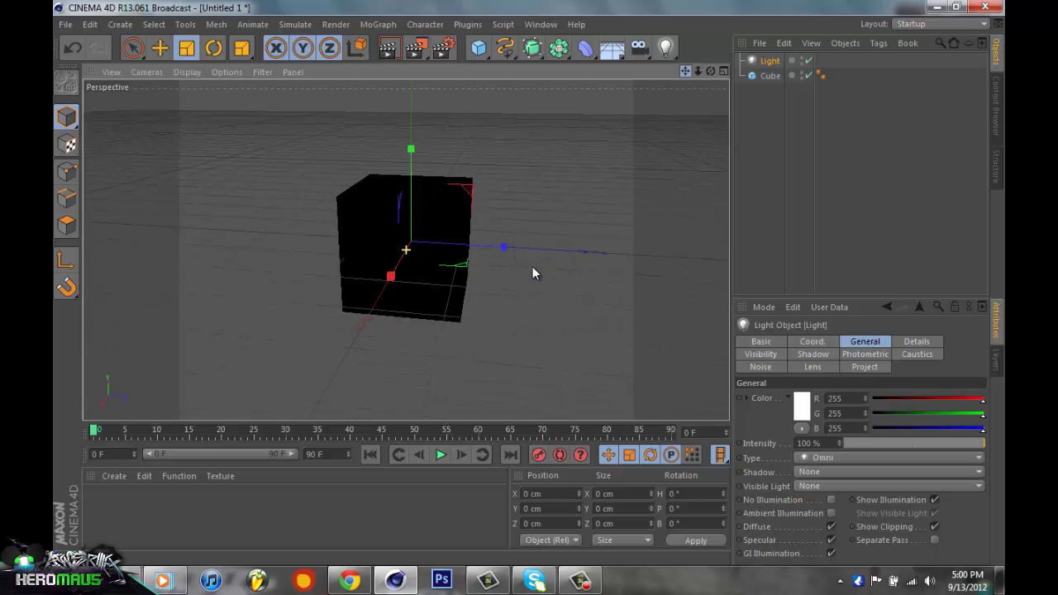
drag(700, 74, 529, 284)
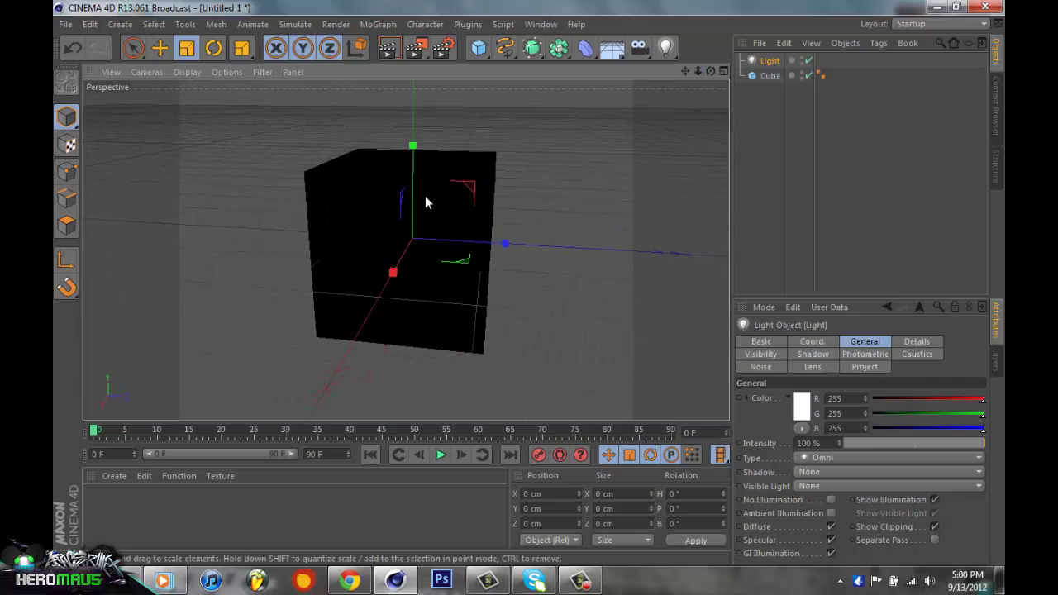
Move the light in front of the cube to about X 498 cm, Y 161 cm, Z 78 cm.
click(133, 47)
drag(409, 179, 417, 82)
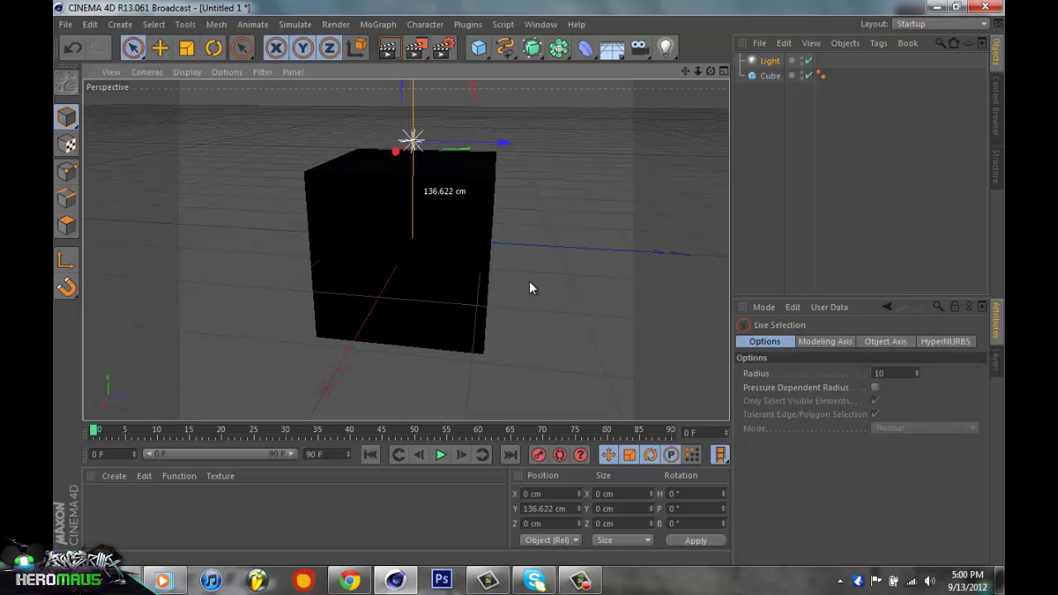
drag(529, 282, 421, 254)
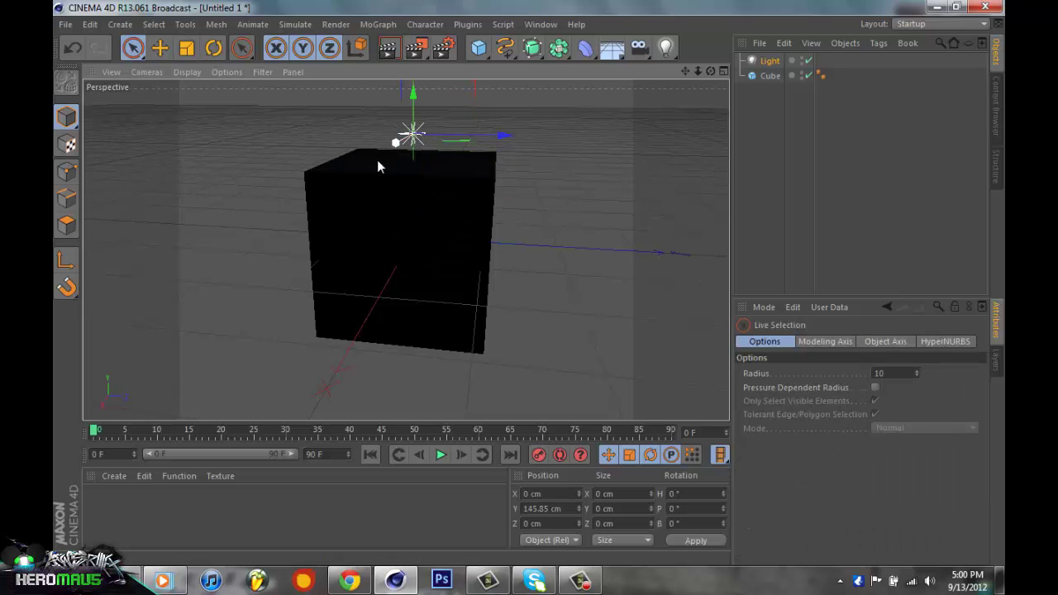
drag(378, 161, 217, 358)
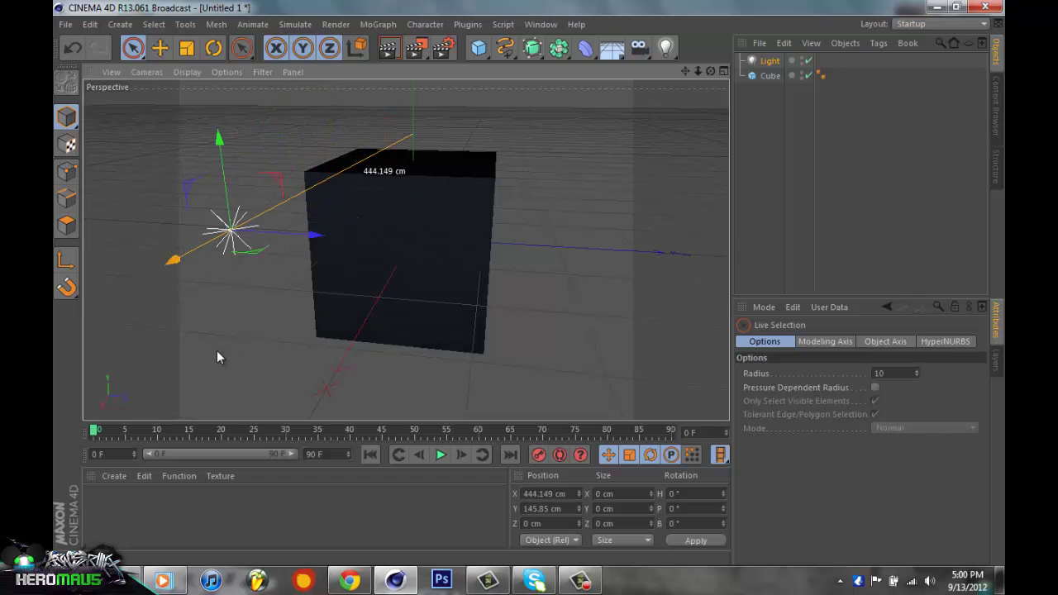
drag(287, 235, 622, 348)
mouse_move(537, 228)
mouse_down()
mouse_move(532, 188)
mouse_move(537, 209)
mouse_up()
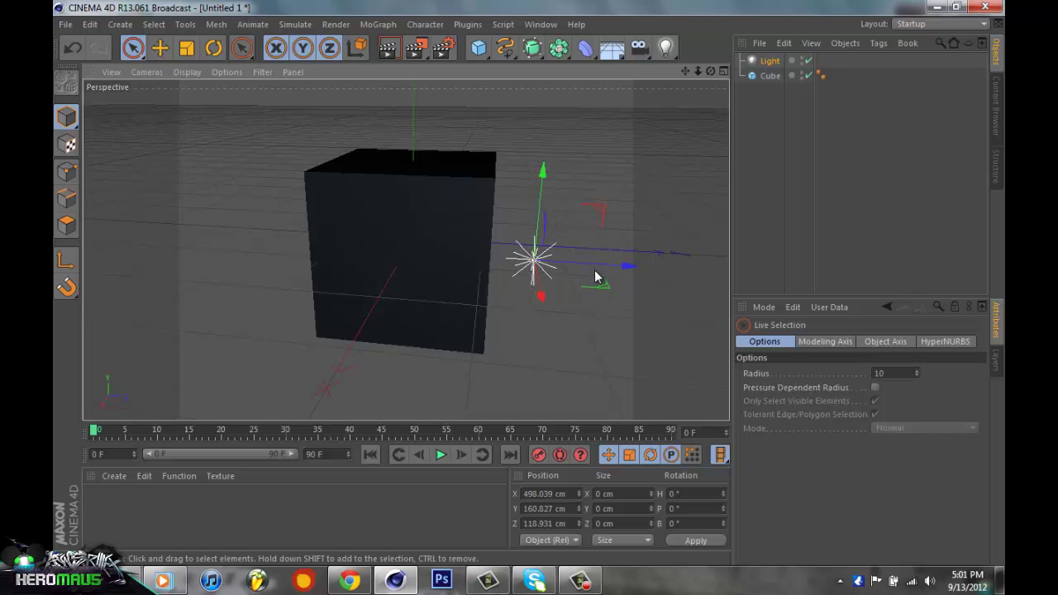
drag(598, 272, 435, 293)
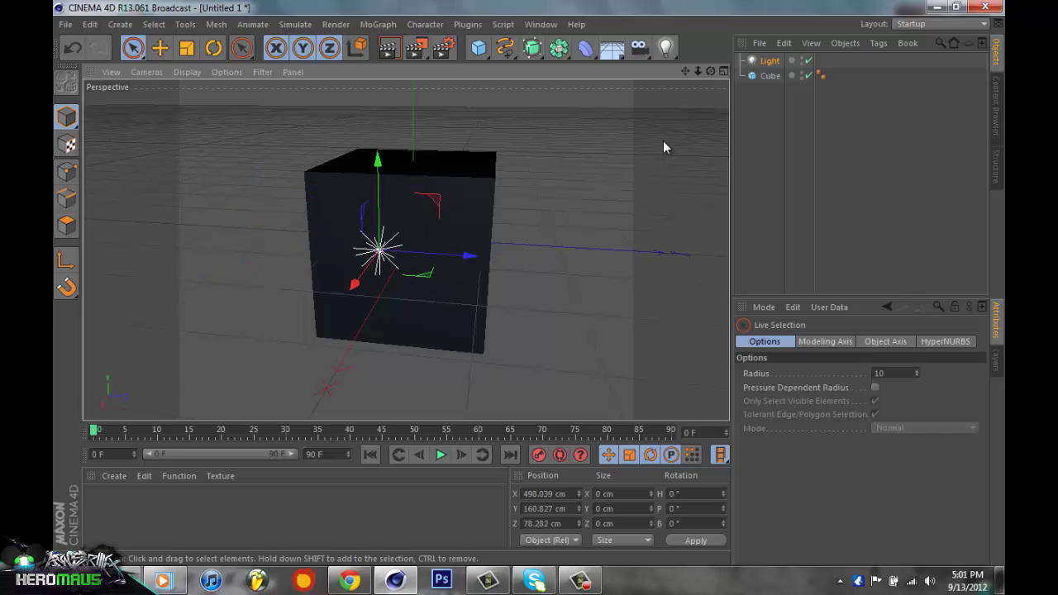
Delete the light and the cube from the scene.
key(Delete)
click(768, 62)
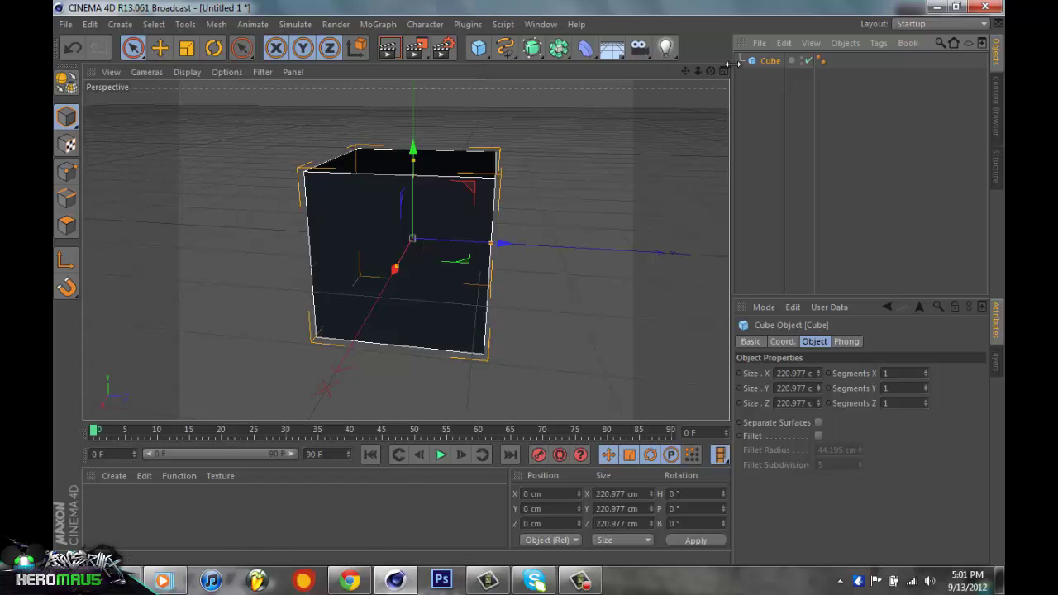
key(Delete)
Add a cone primitive and scale it uniformly to about 244 cm.
click(478, 51)
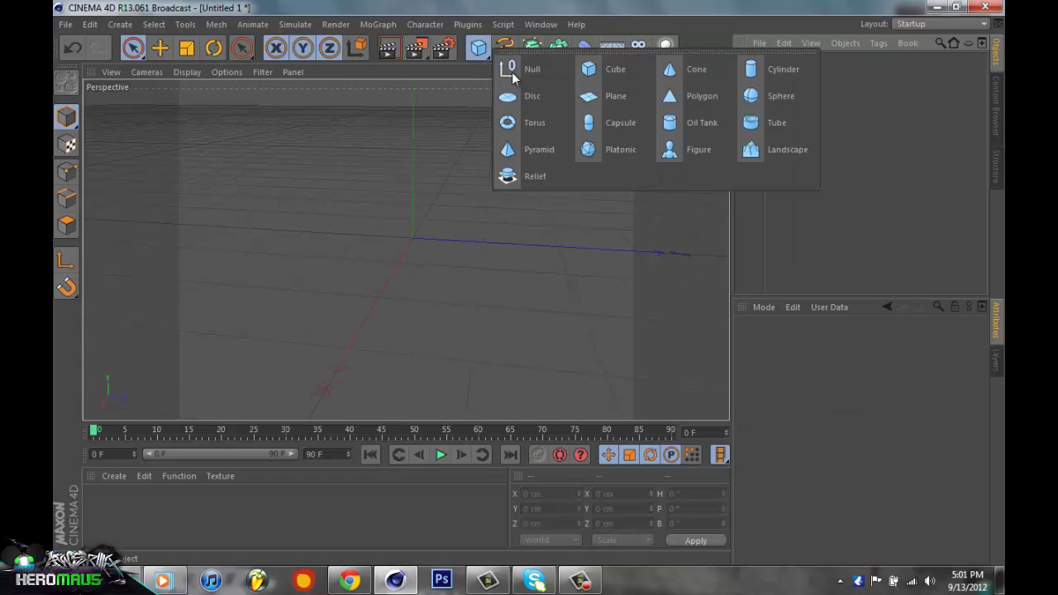
click(676, 71)
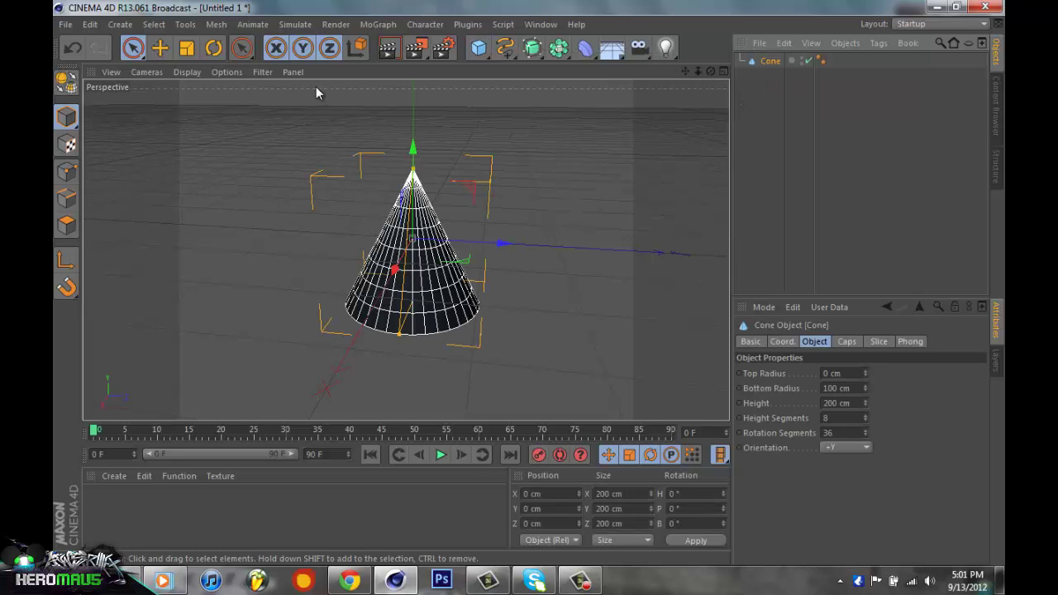
click(187, 48)
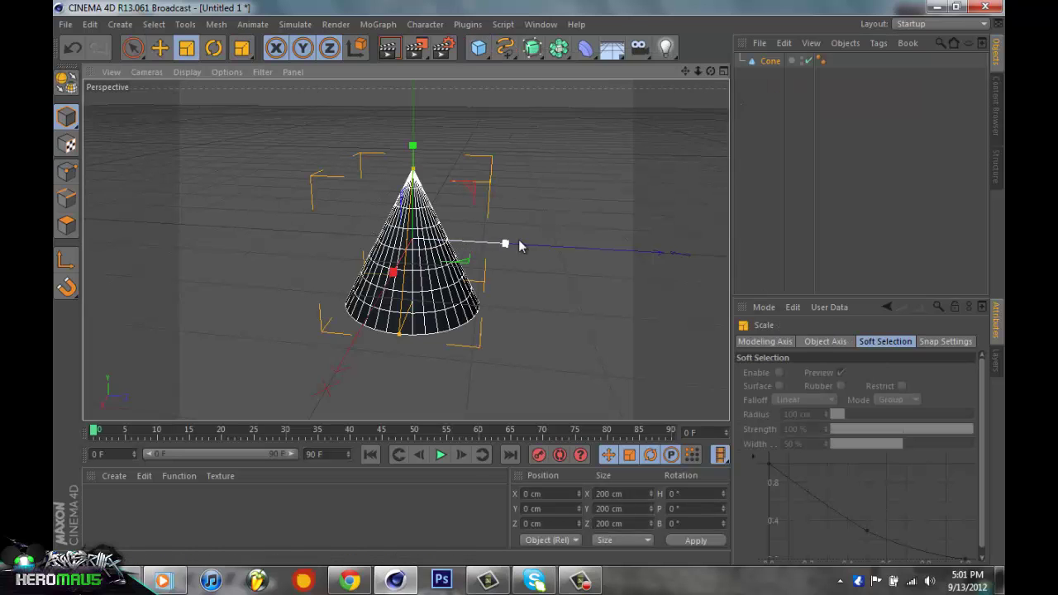
drag(520, 246, 415, 236)
Delete the cone from the scene.
click(133, 48)
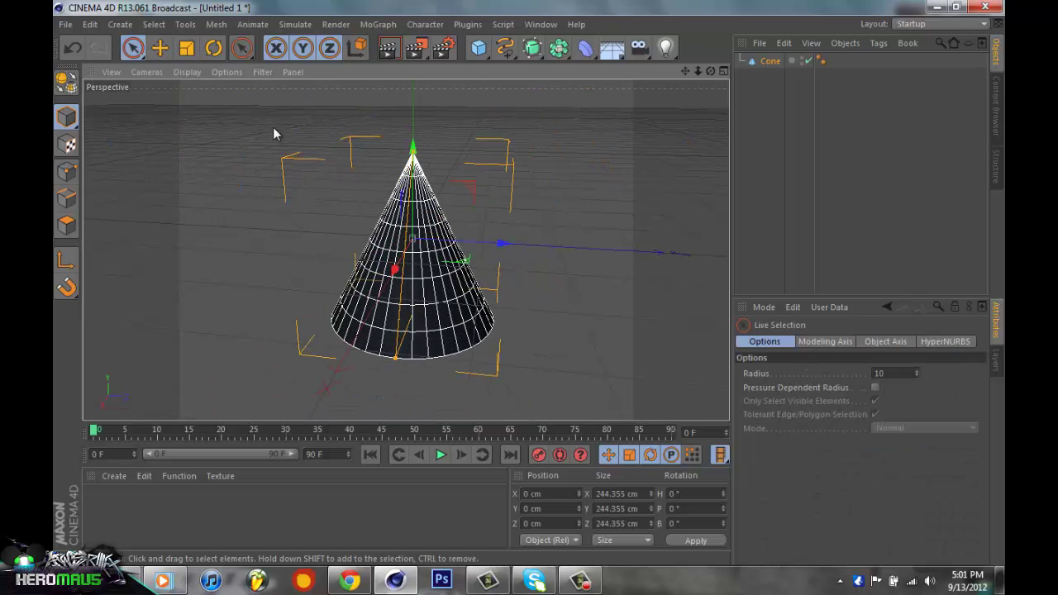
key(Delete)
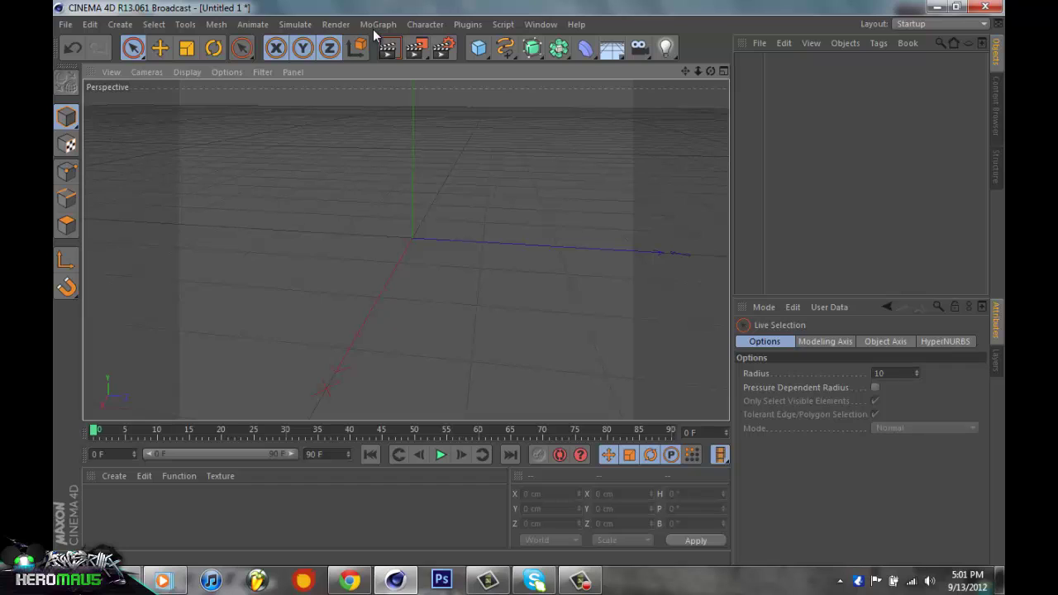
Add a MoText object to the empty scene.
click(412, 27)
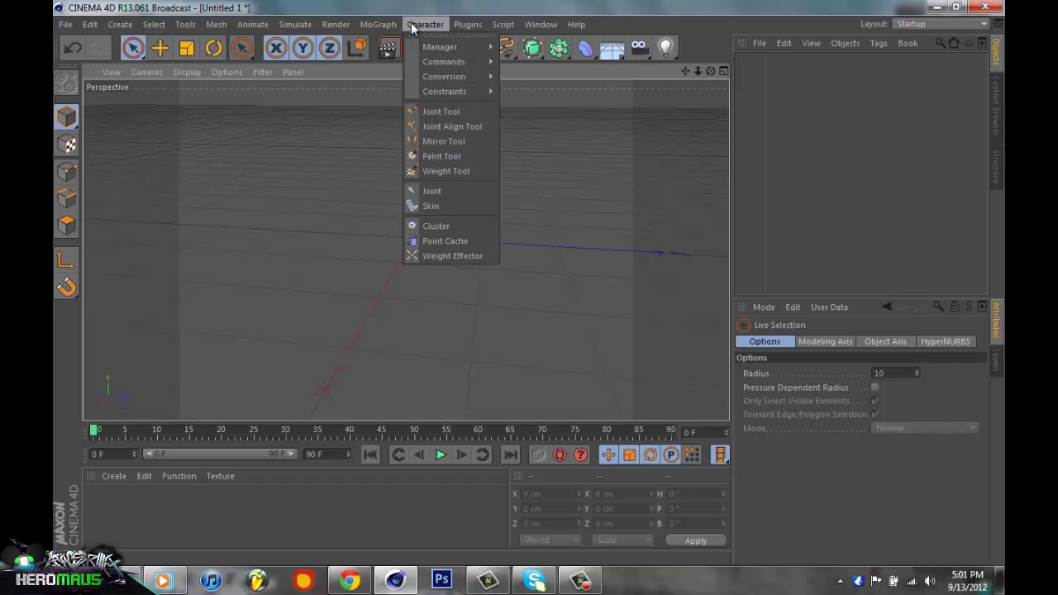
click(419, 27)
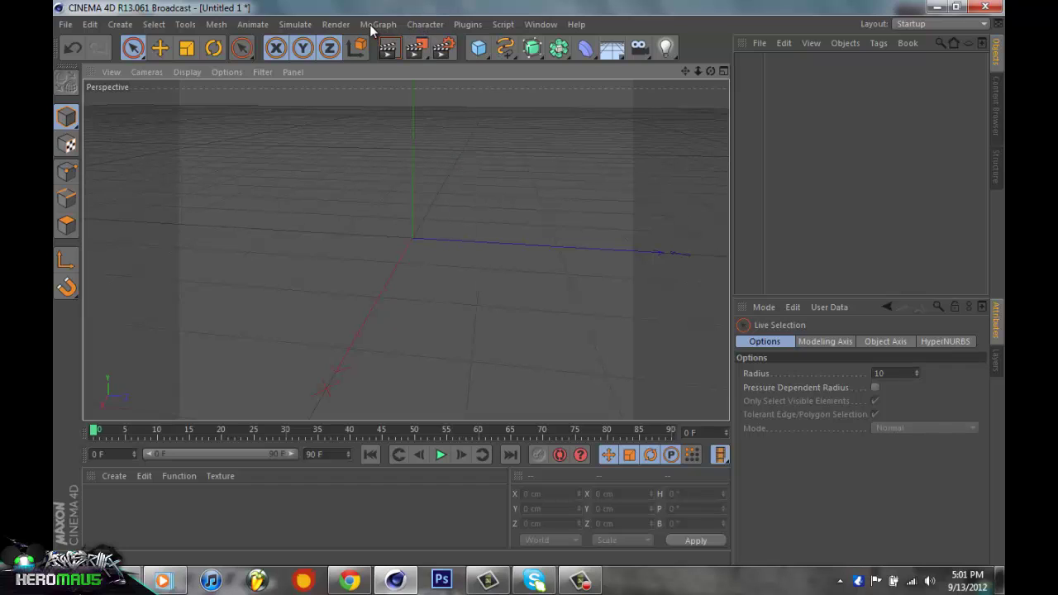
click(378, 25)
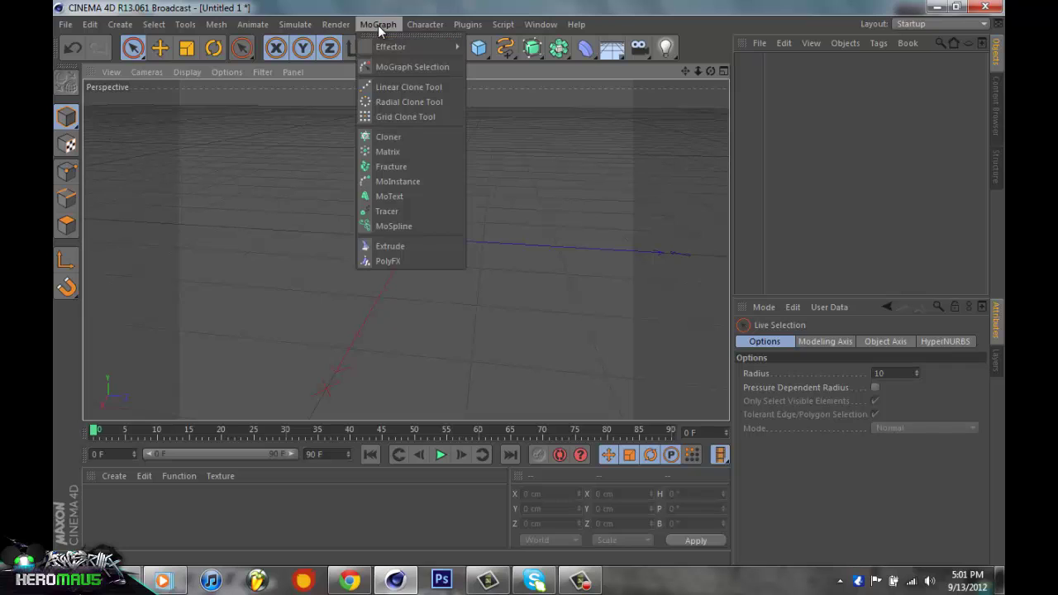
click(386, 198)
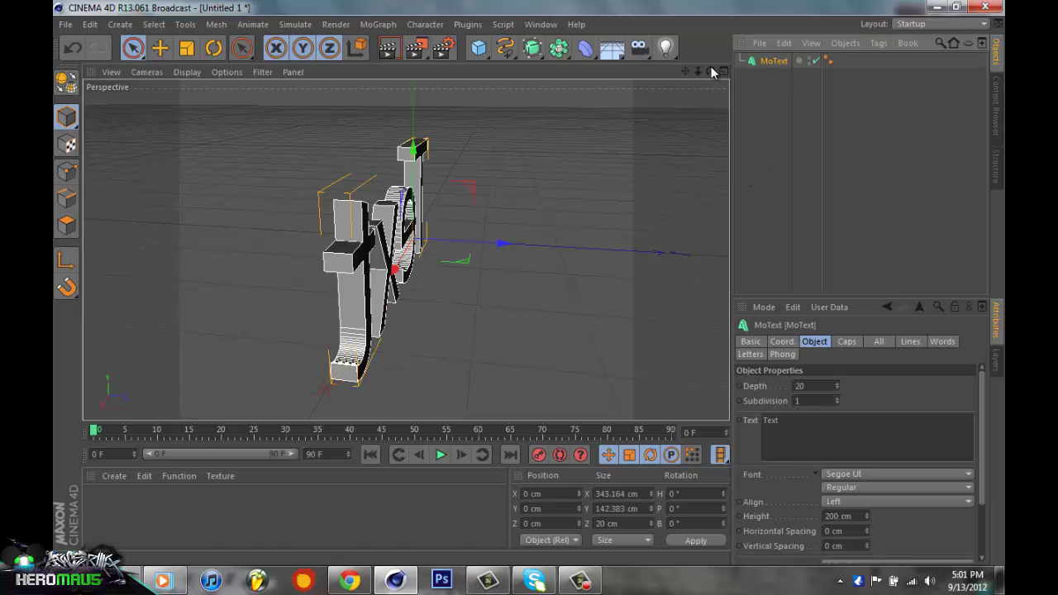
Replace the MoText object's default wording with "Tut" and keep the object selected.
mouse_move(711, 68)
mouse_down()
mouse_move(602, 264)
mouse_move(531, 284)
mouse_up()
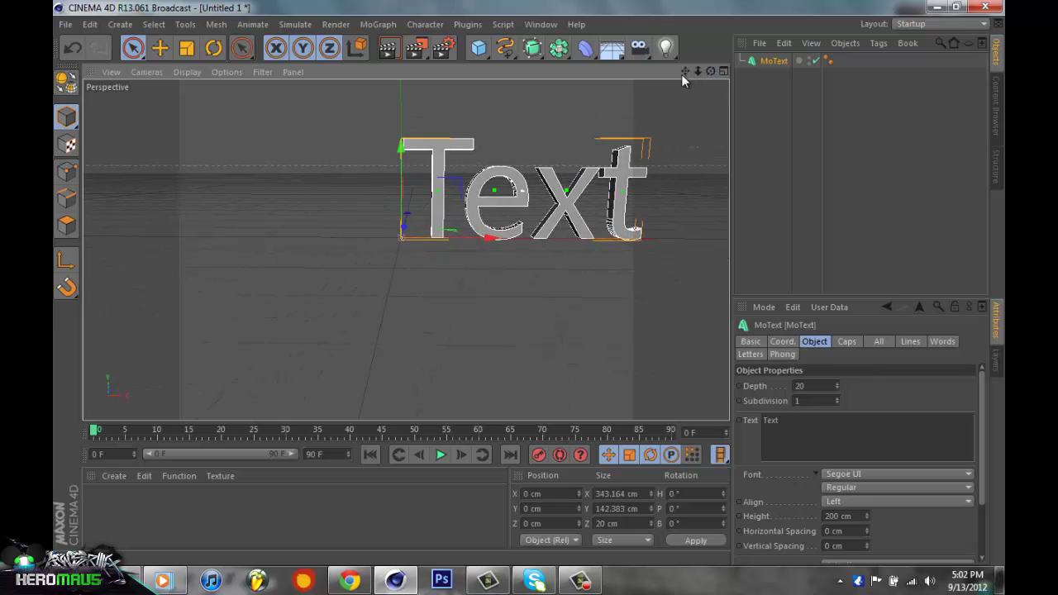
drag(684, 73, 542, 293)
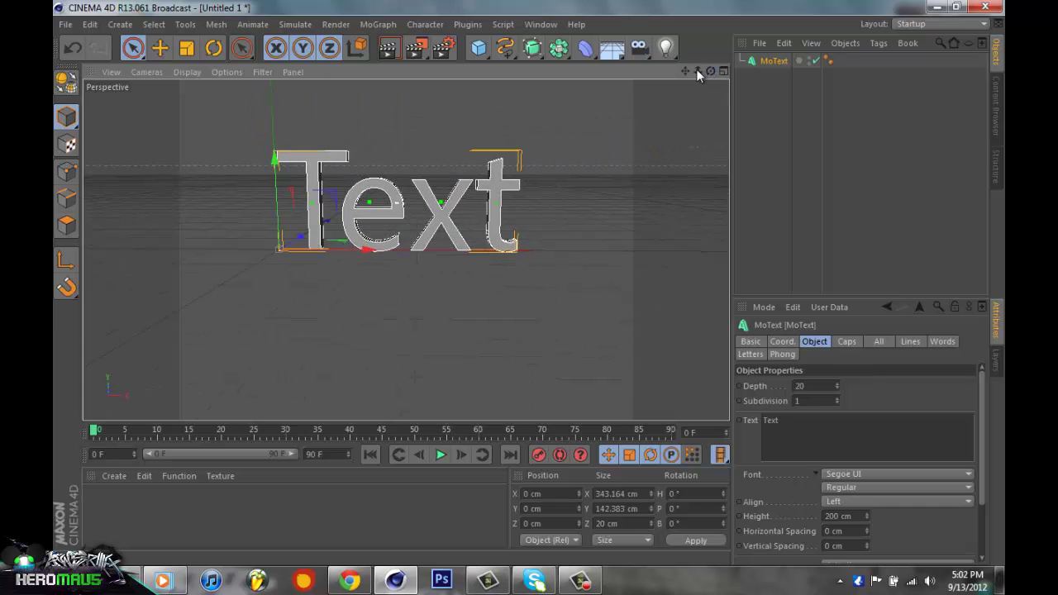
drag(698, 72, 533, 281)
drag(790, 420, 686, 395)
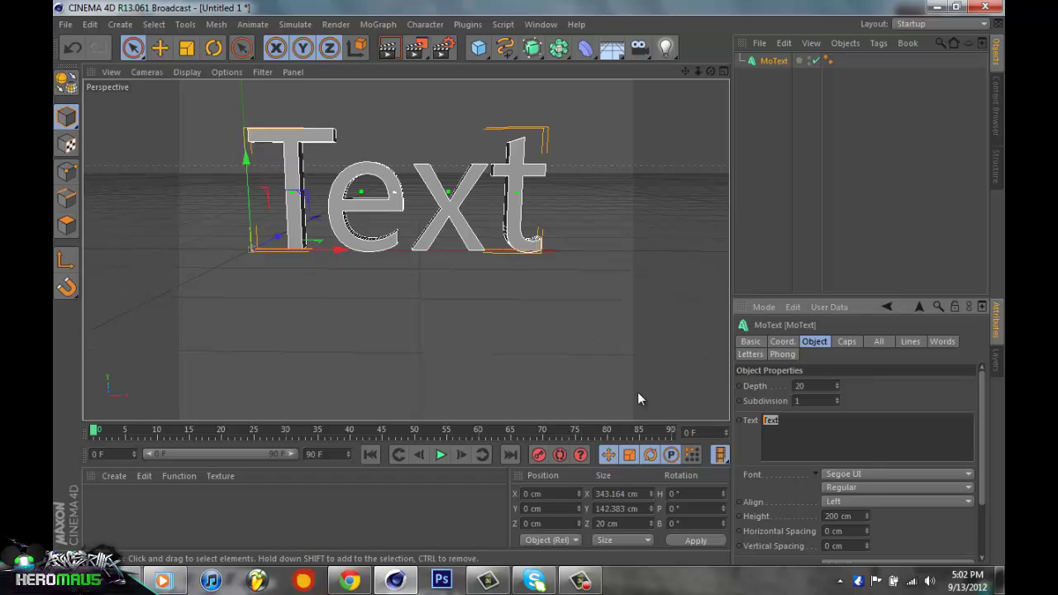
text(Tut)
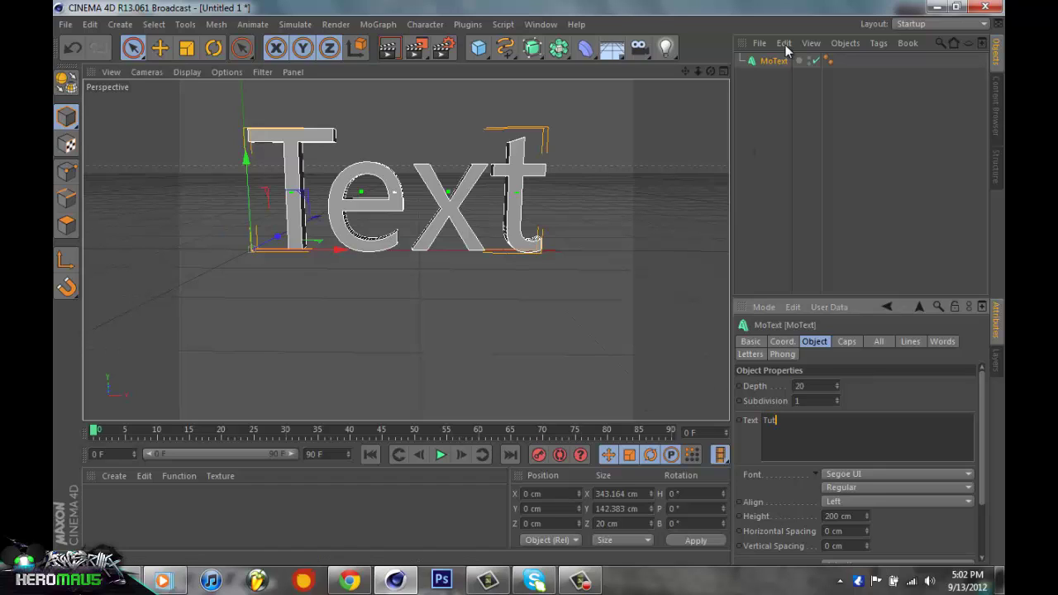
click(808, 93)
click(776, 62)
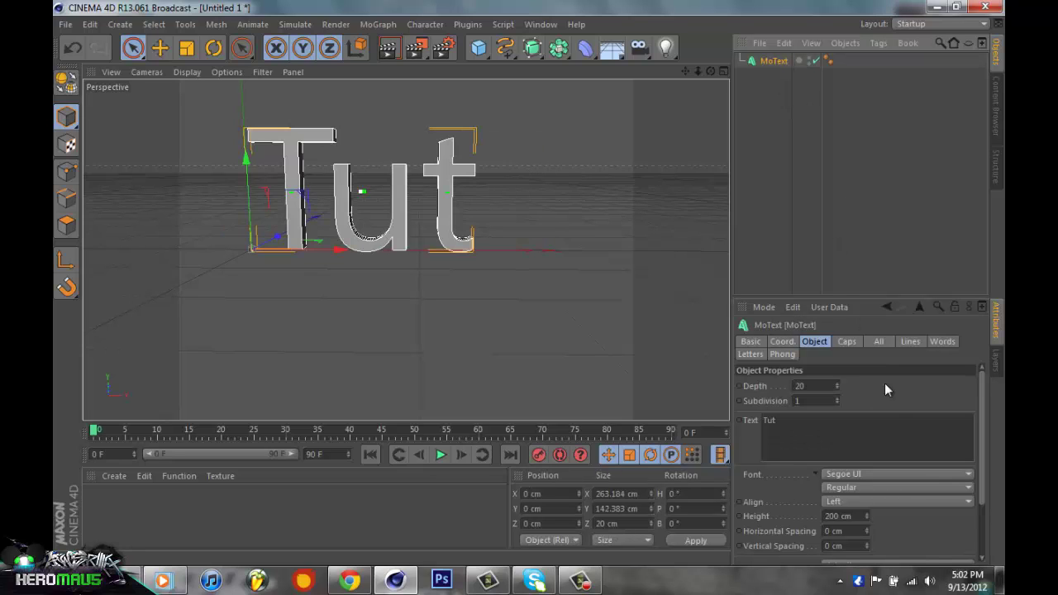
Set the MoText object's start cap to Fillet Cap with a 4 cm radius.
click(845, 342)
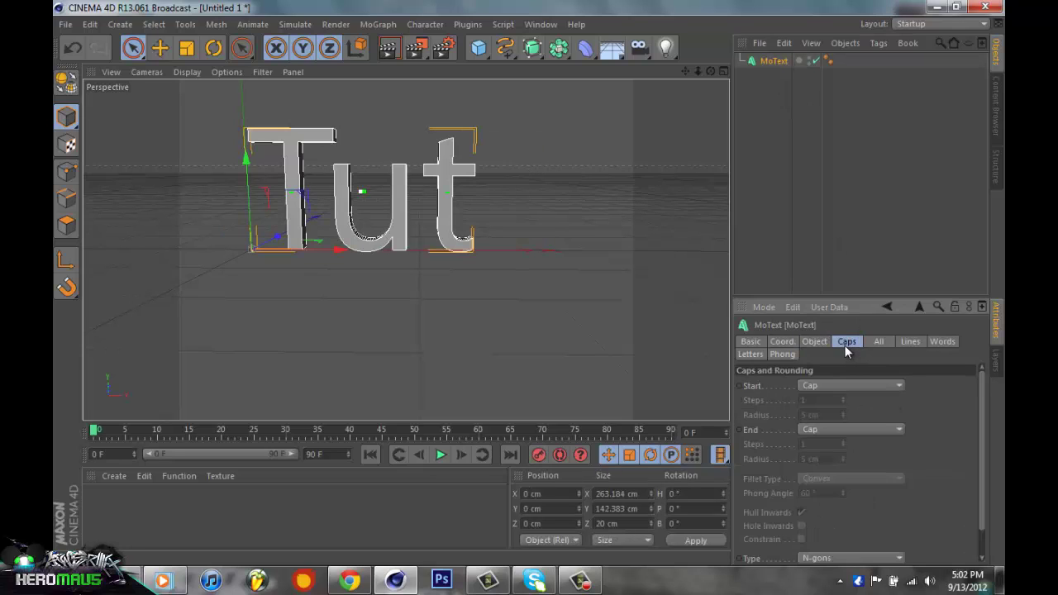
click(832, 388)
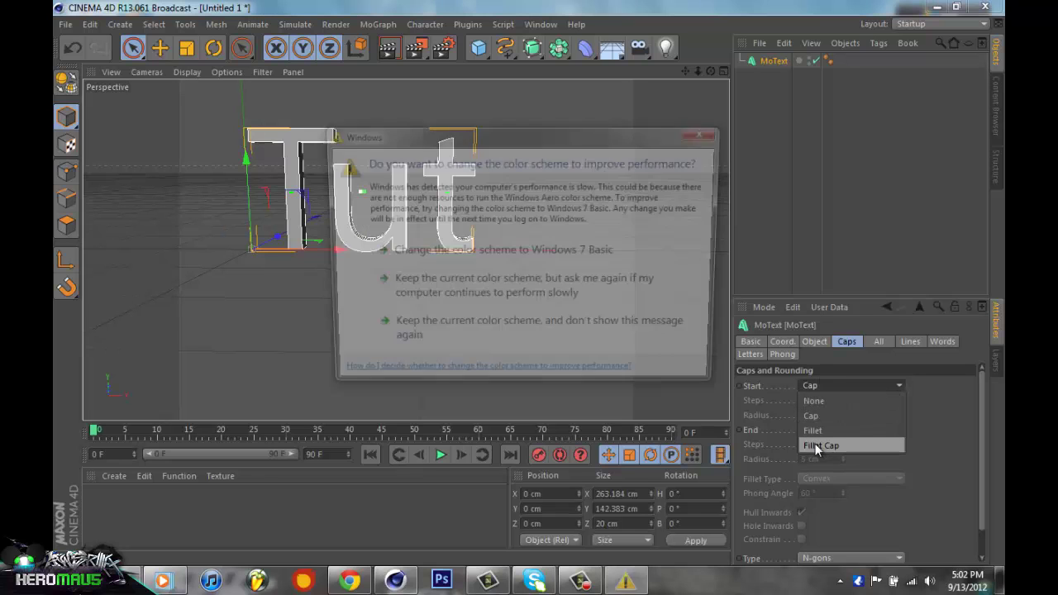
click(683, 353)
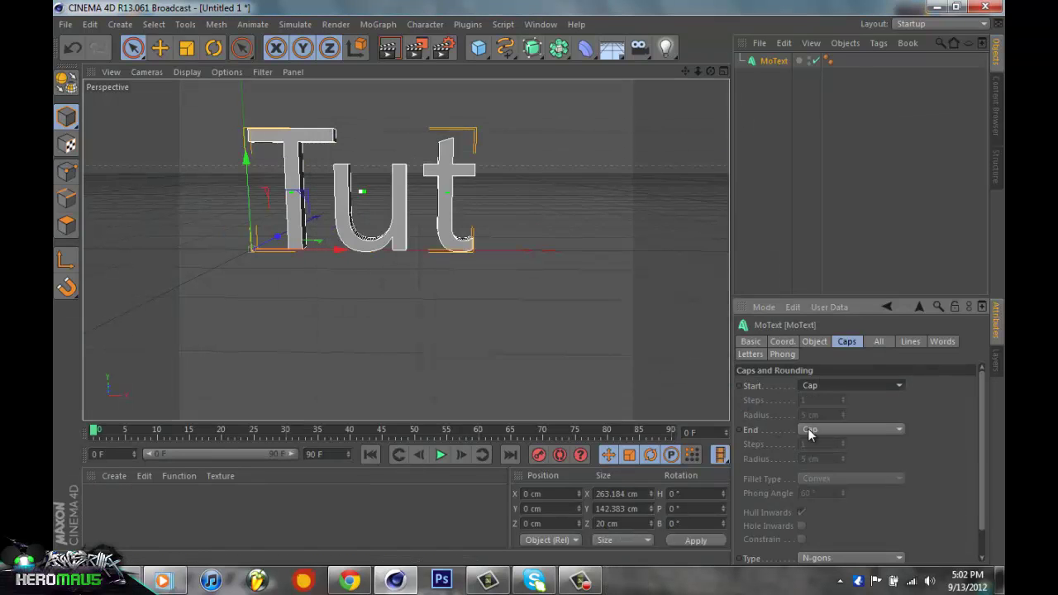
click(813, 390)
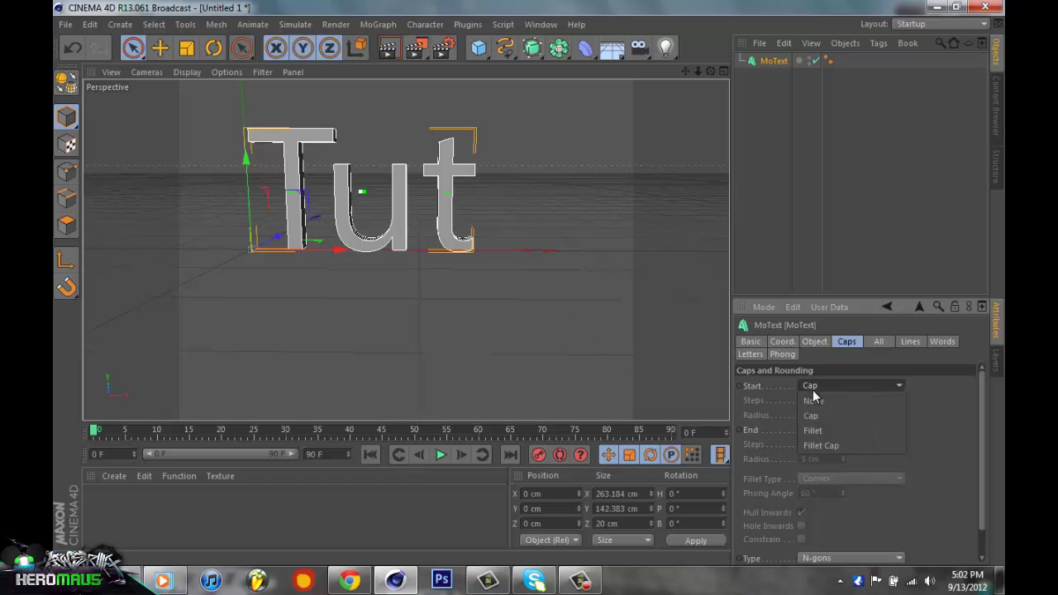
click(813, 446)
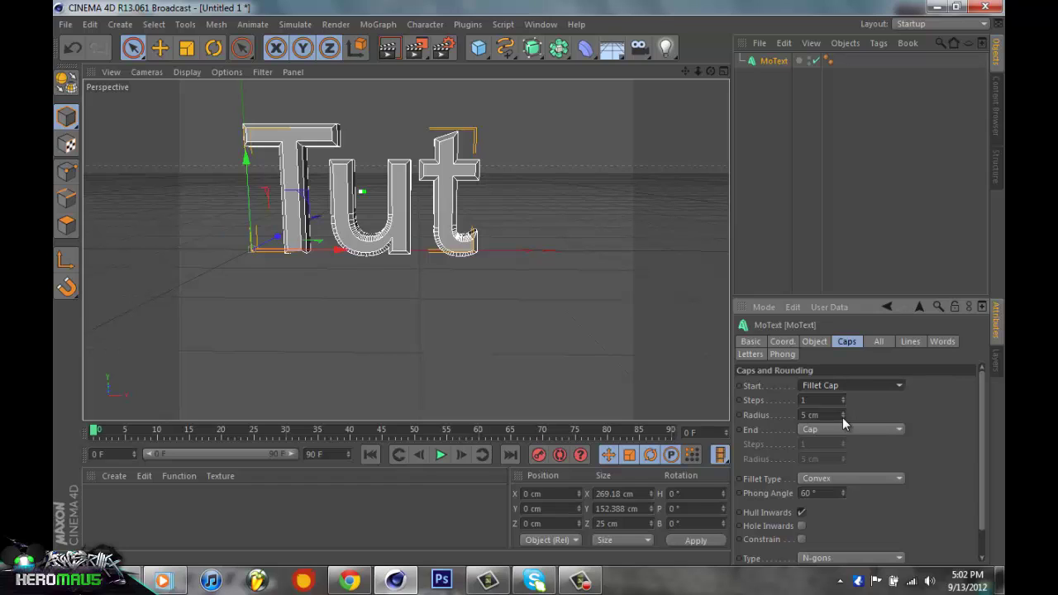
click(842, 418)
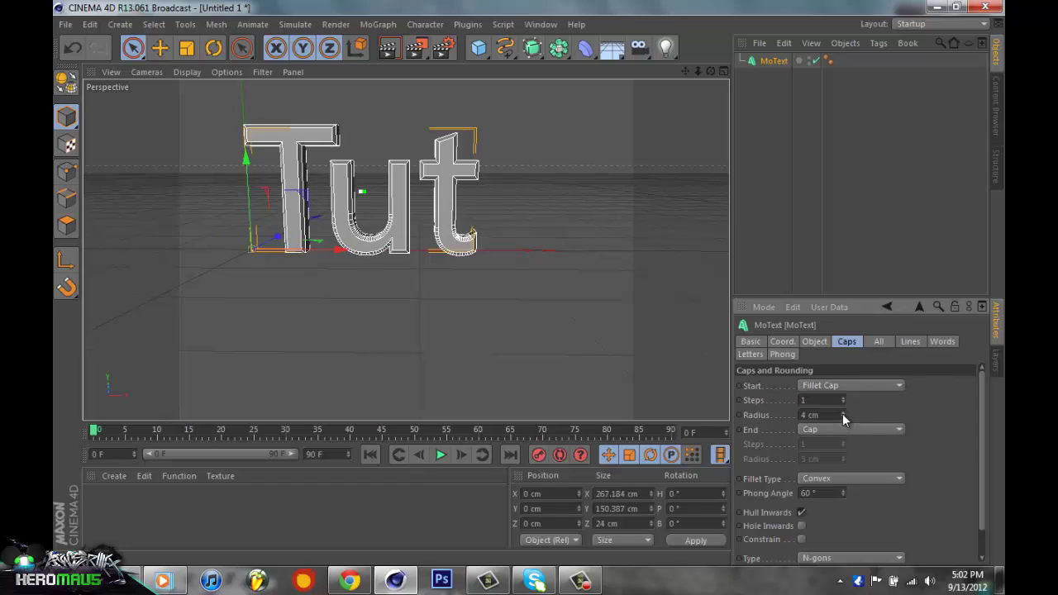
Render the filleted text in the viewport from the front and again from an angled, more distant view.
click(393, 49)
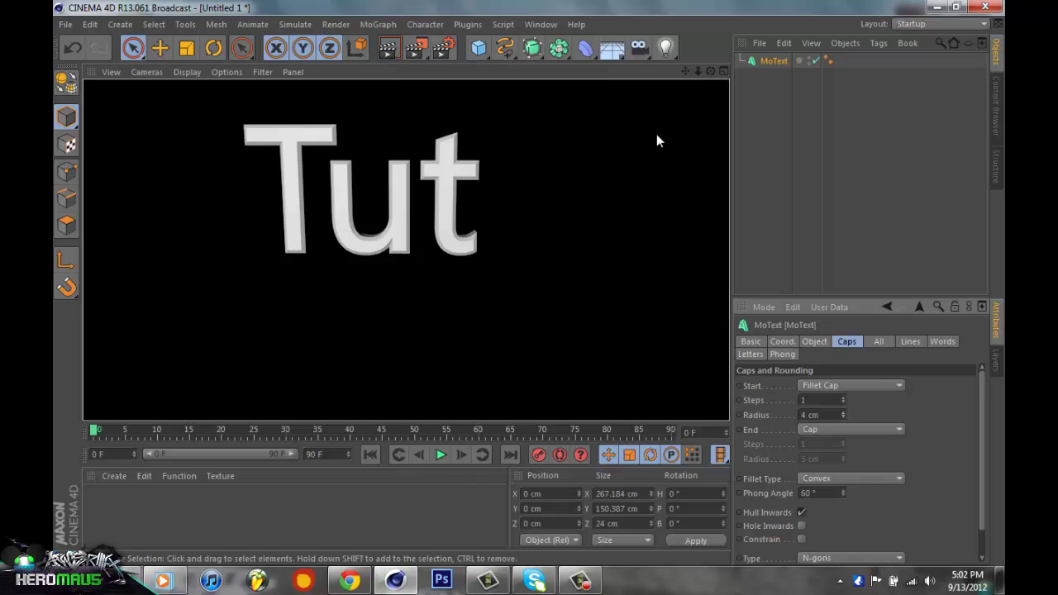
drag(710, 72, 529, 288)
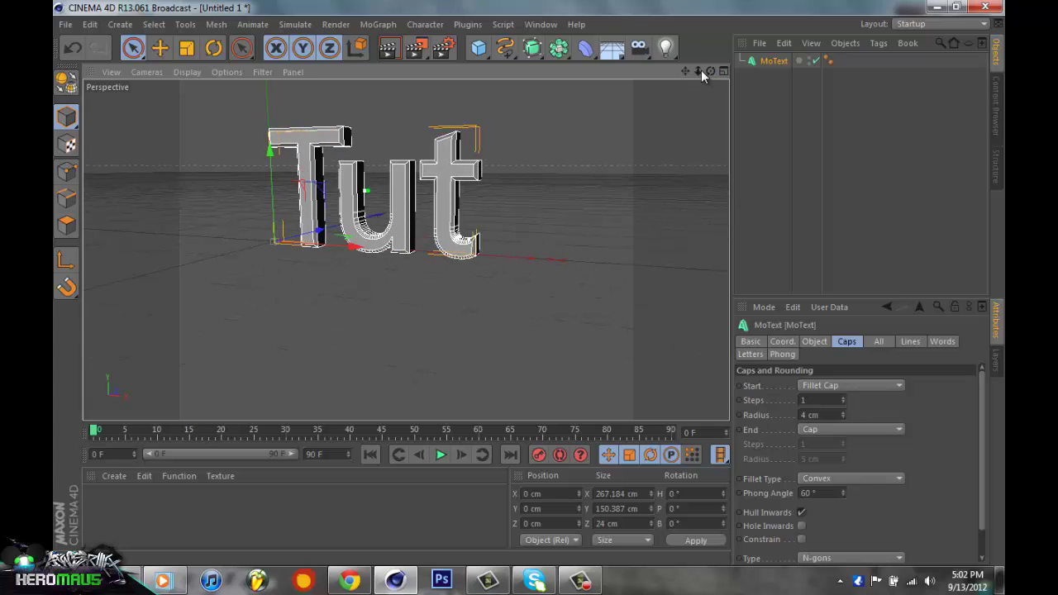
drag(697, 72, 529, 286)
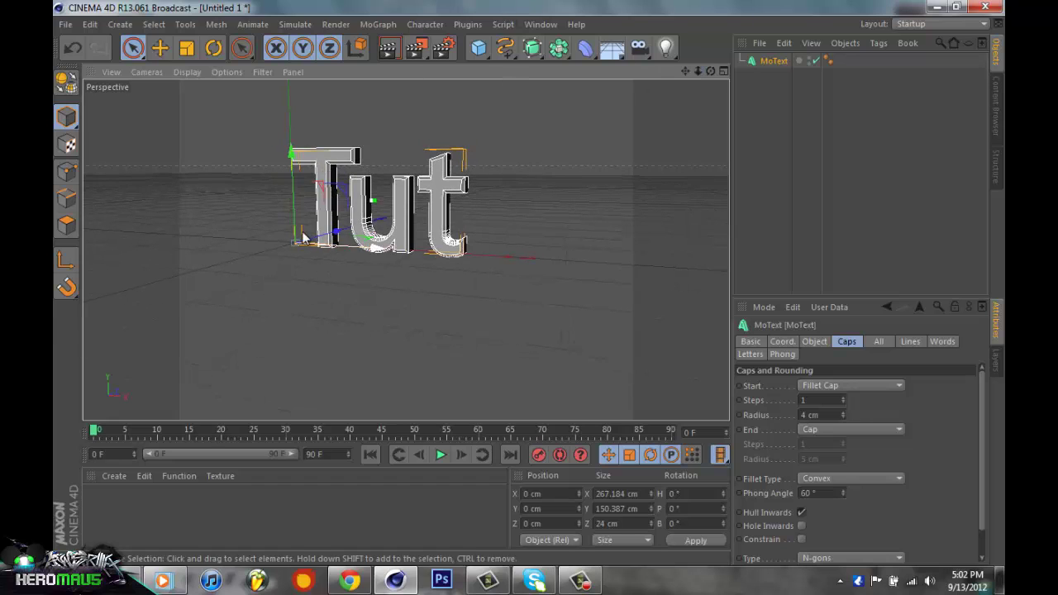
click(388, 47)
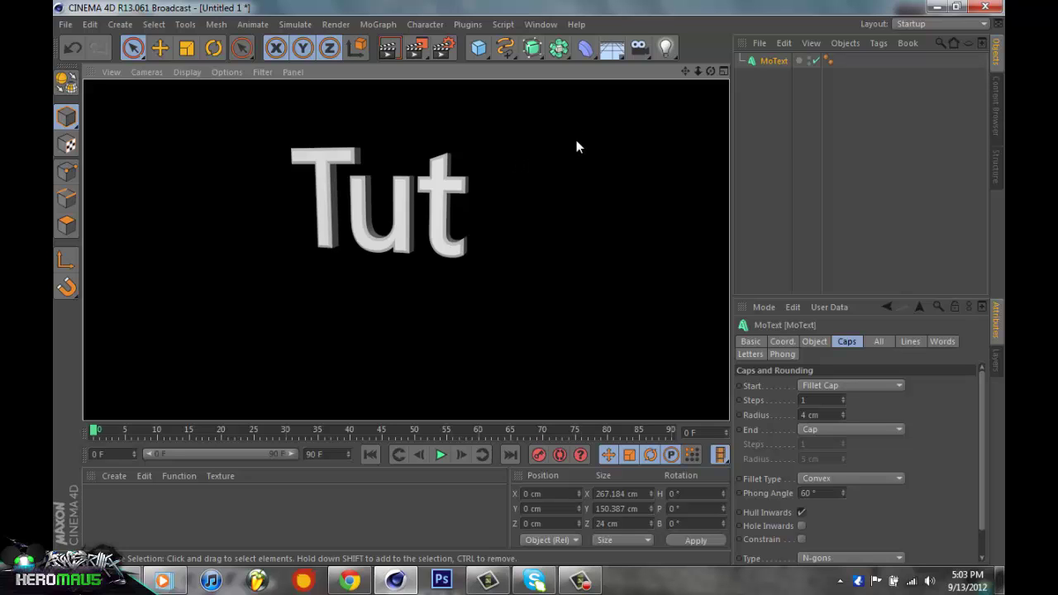
click(577, 148)
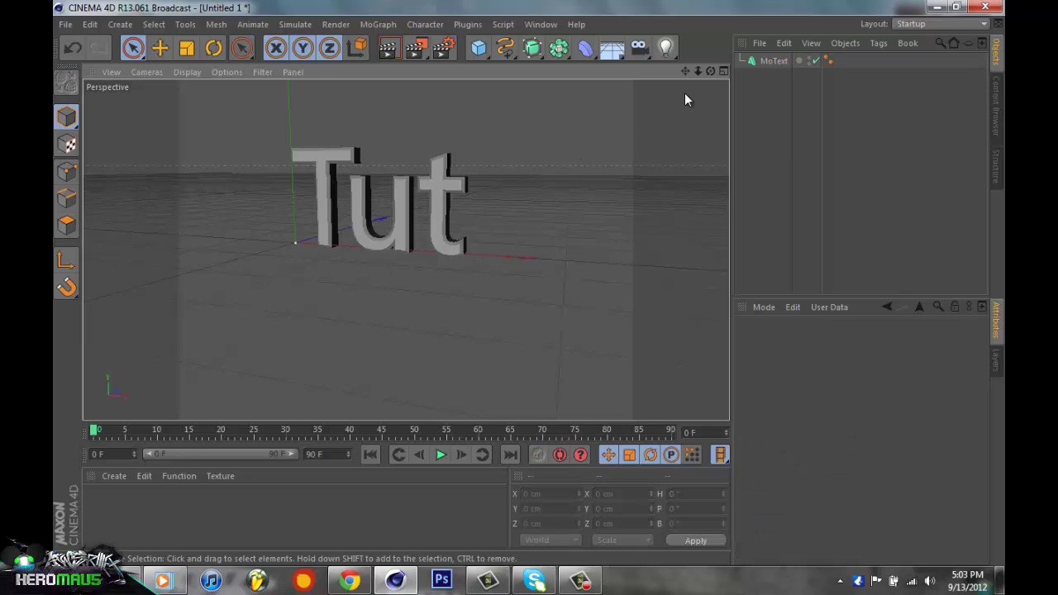
Change the MoText object's font to BadaBoom BB.
mouse_move(691, 75)
mouse_down()
mouse_move(529, 272)
mouse_move(528, 282)
mouse_move(680, 73)
mouse_move(528, 299)
mouse_move(683, 73)
mouse_up()
click(770, 60)
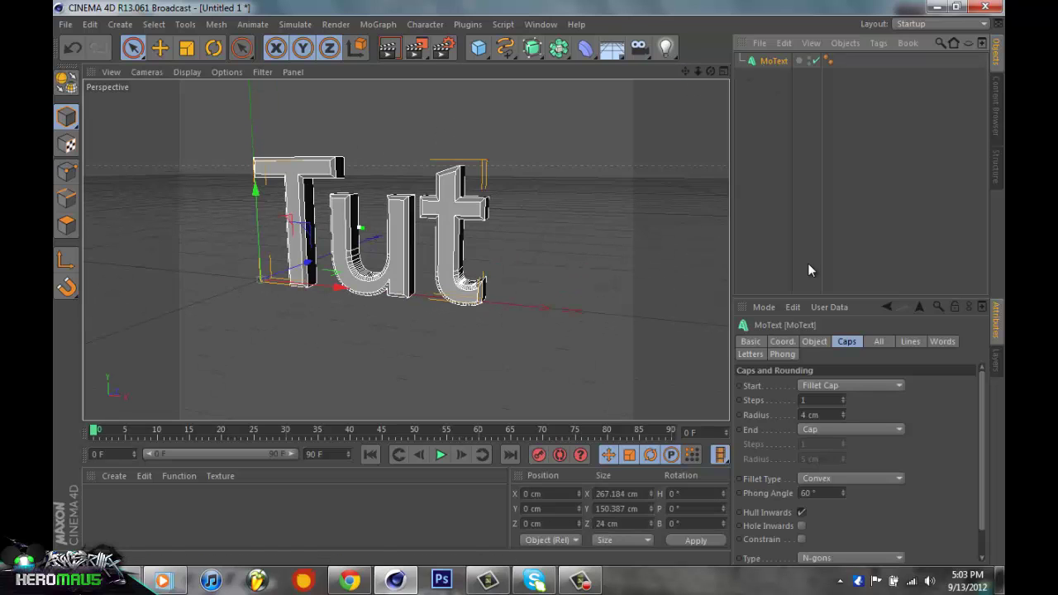
click(815, 342)
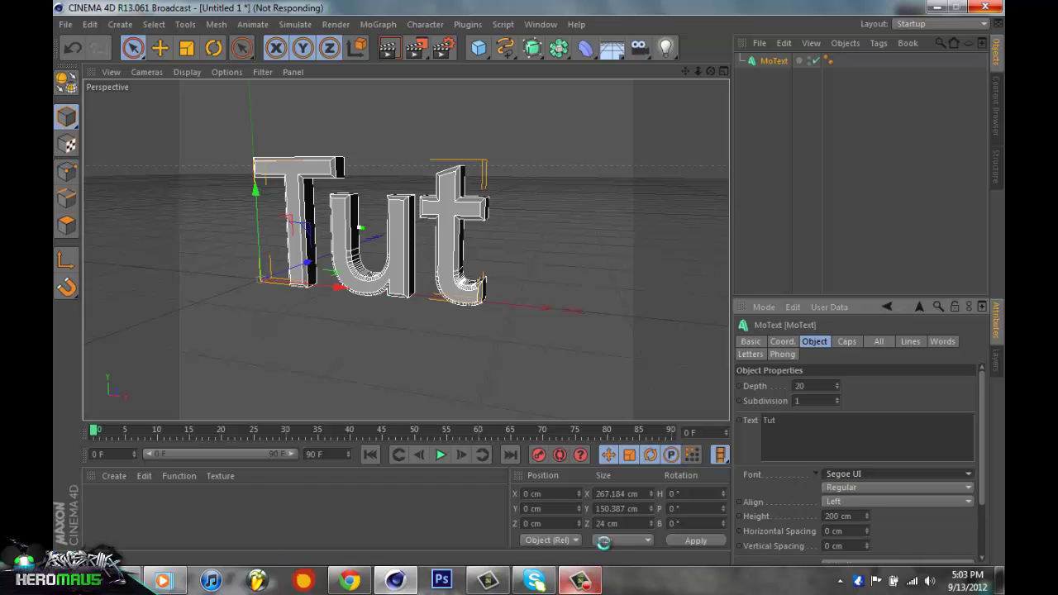
mouse_move(580, 580)
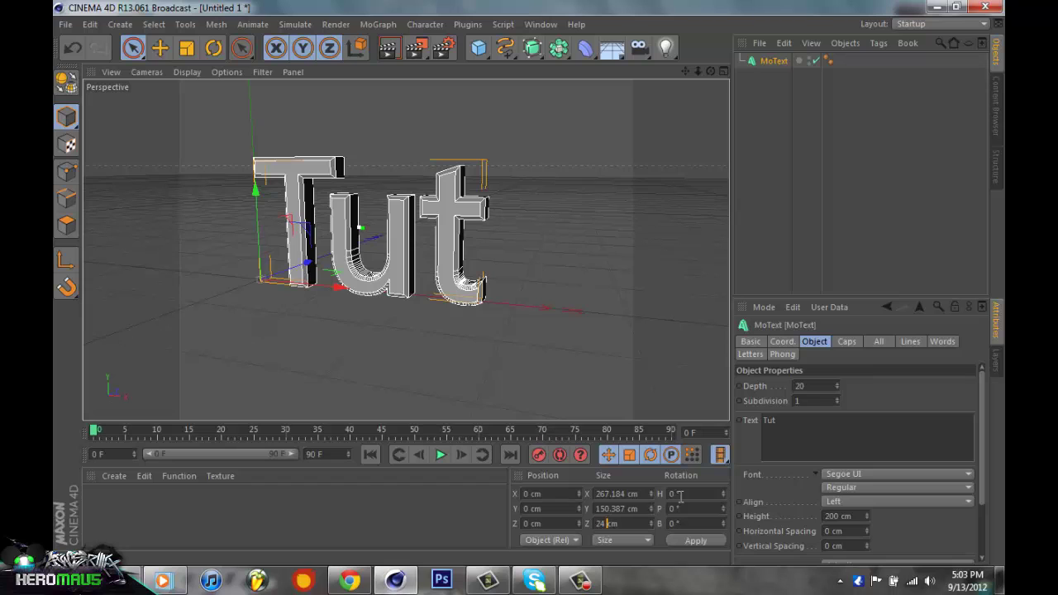
click(845, 478)
scroll(842, 365, down, 5)
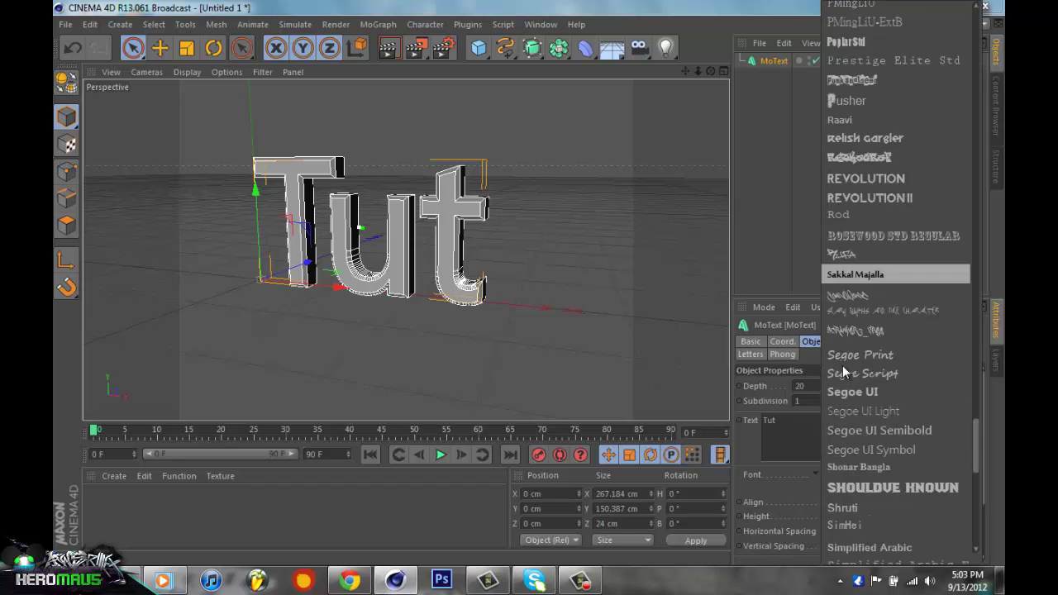
scroll(856, 367, up, 9)
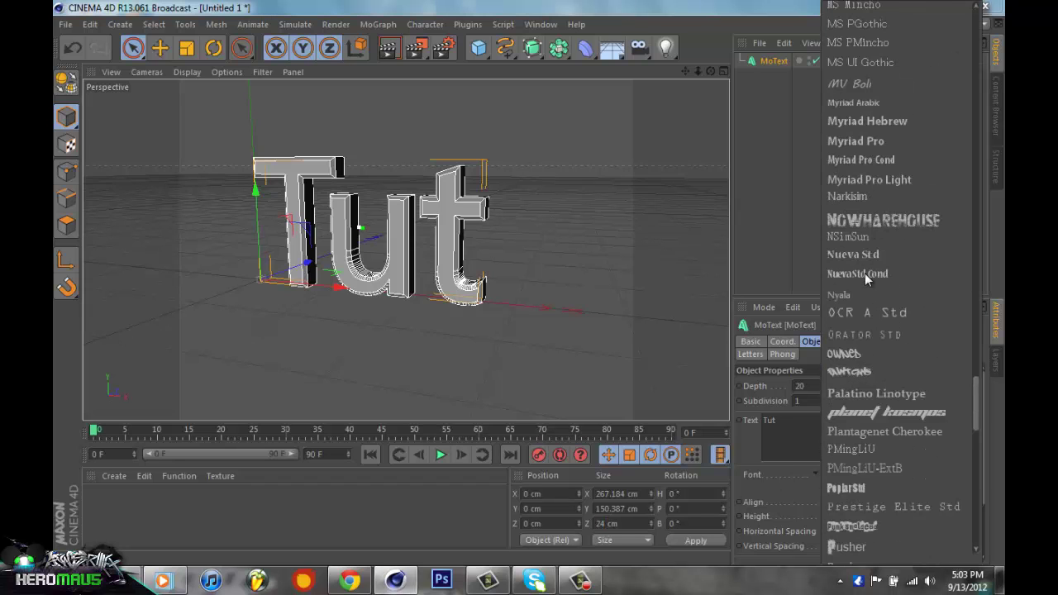
scroll(860, 364, up, 15)
scroll(854, 328, up, 3)
scroll(855, 327, down, 9)
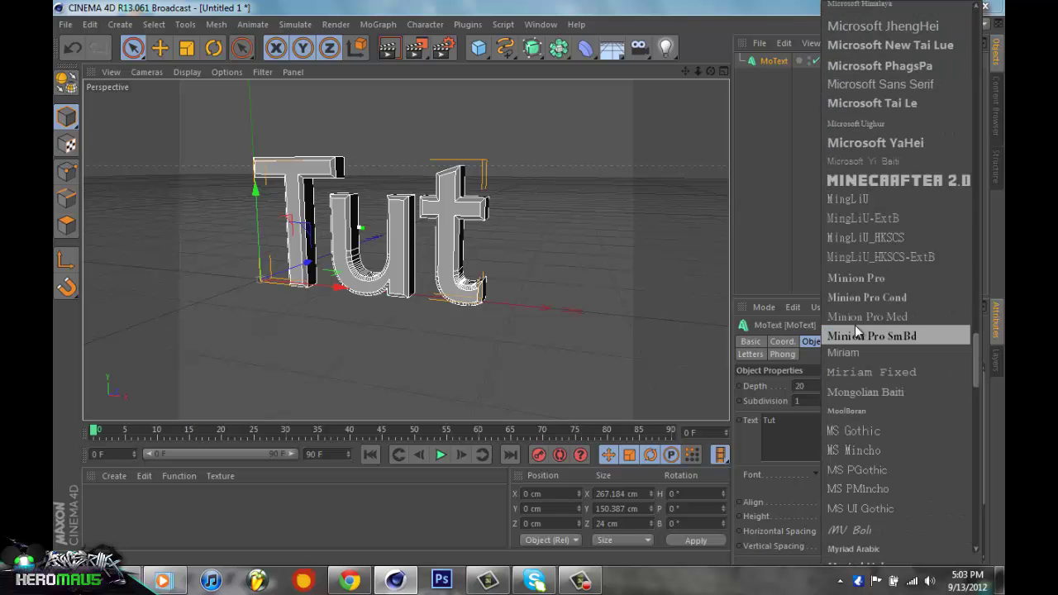
scroll(864, 314, up, 20)
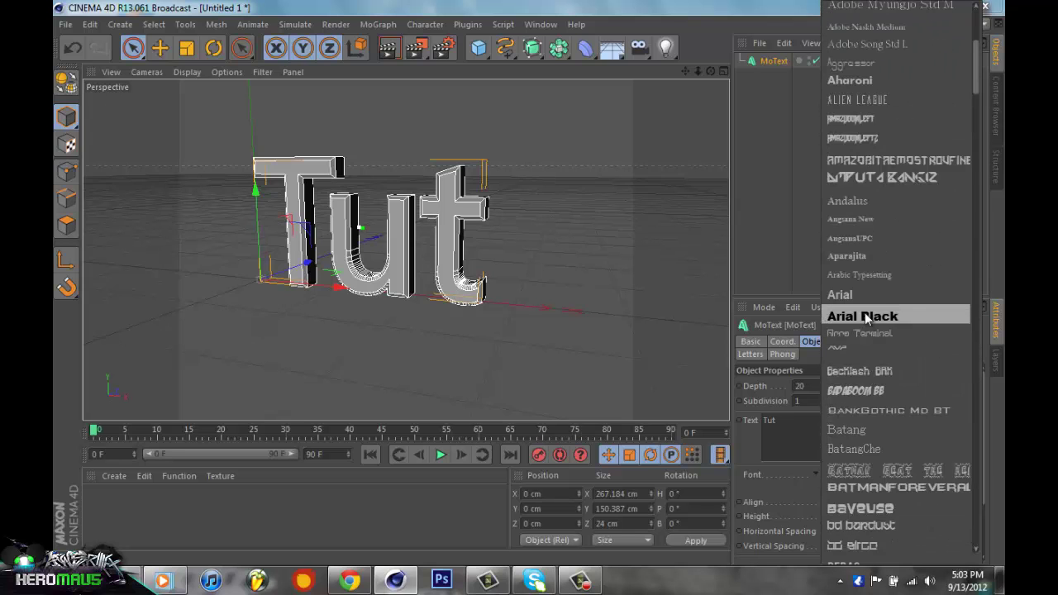
scroll(877, 273, up, 5)
scroll(876, 105, down, 4)
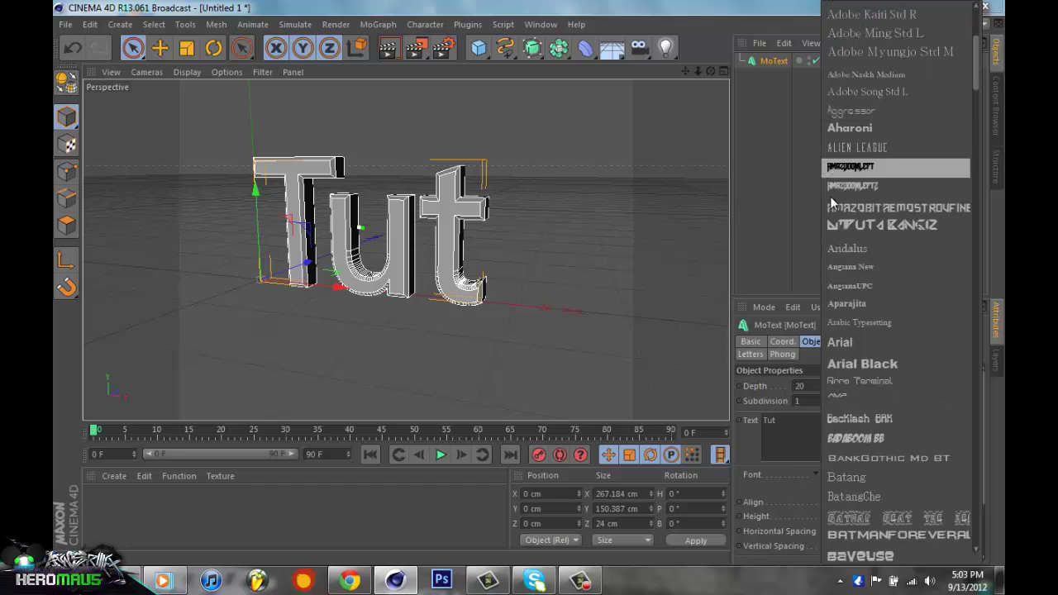
scroll(831, 203, down, 5)
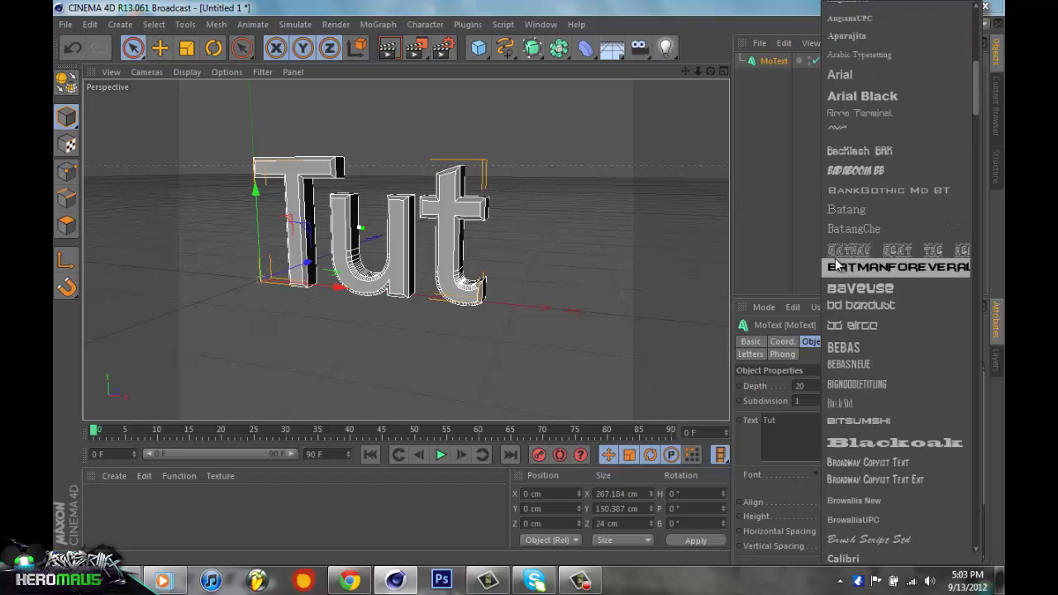
click(914, 173)
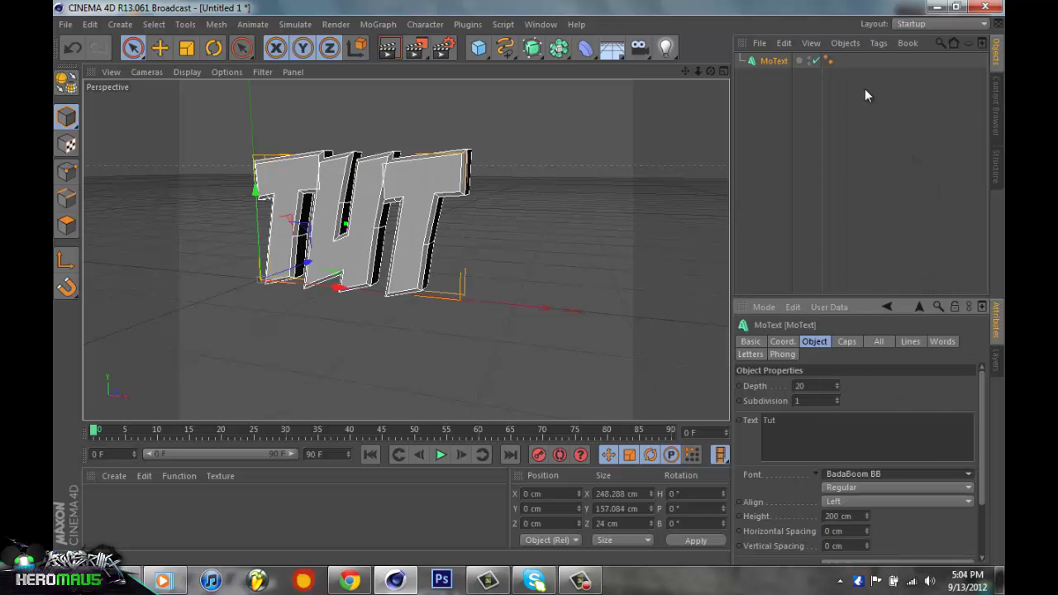
Add a MoGraph Fracture object and make the MoText object its child.
click(824, 119)
drag(710, 71, 533, 289)
drag(712, 71, 544, 285)
click(761, 61)
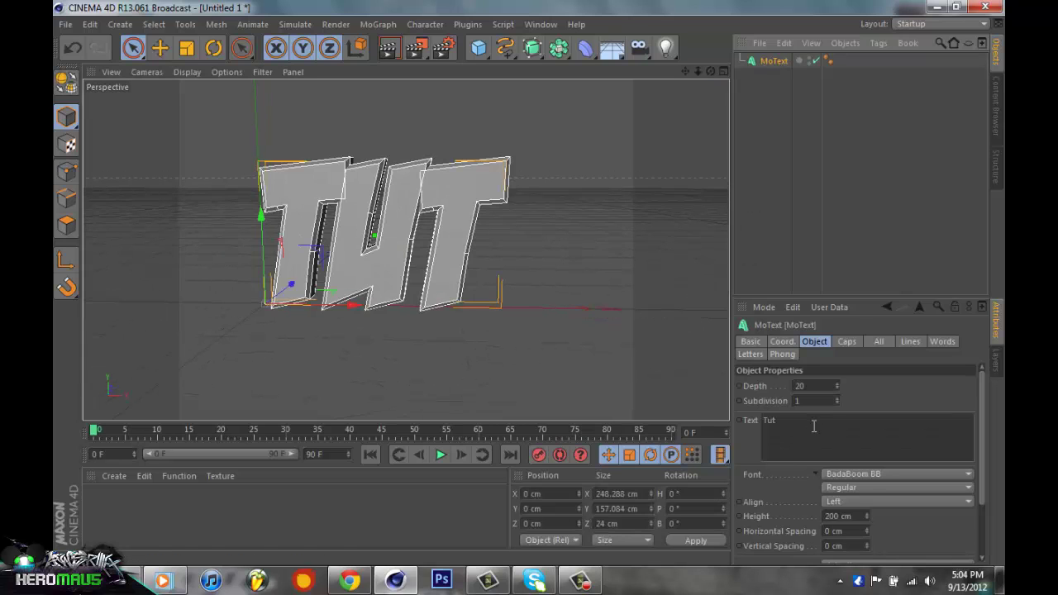
click(813, 425)
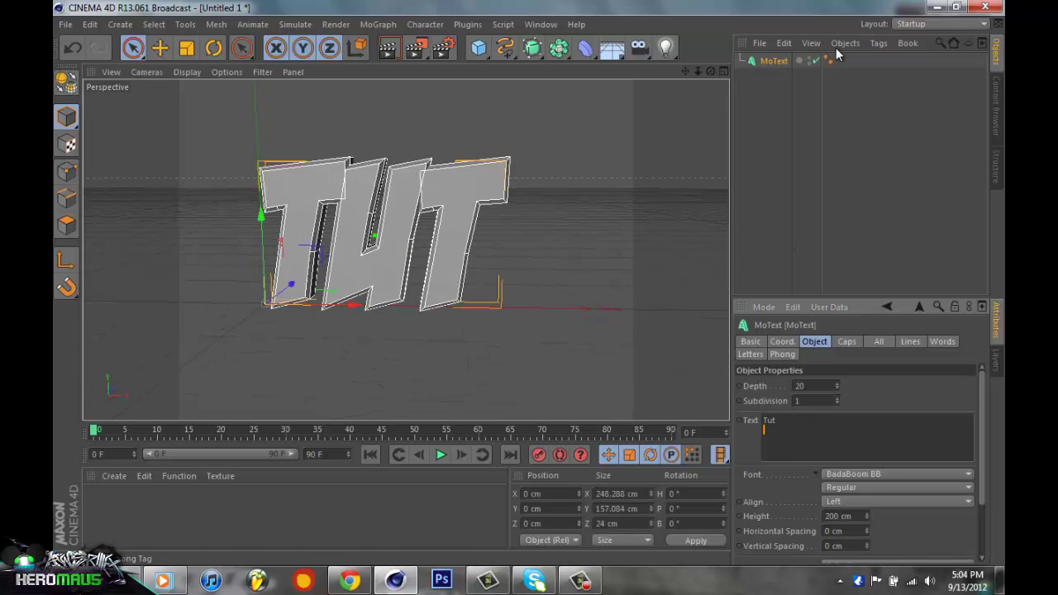
click(363, 24)
click(768, 199)
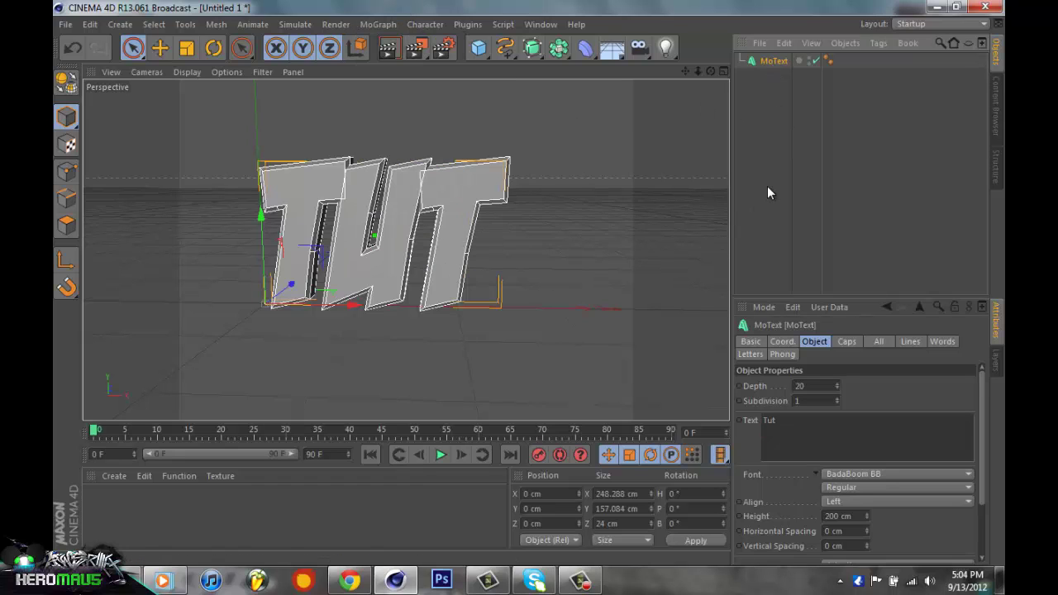
click(370, 25)
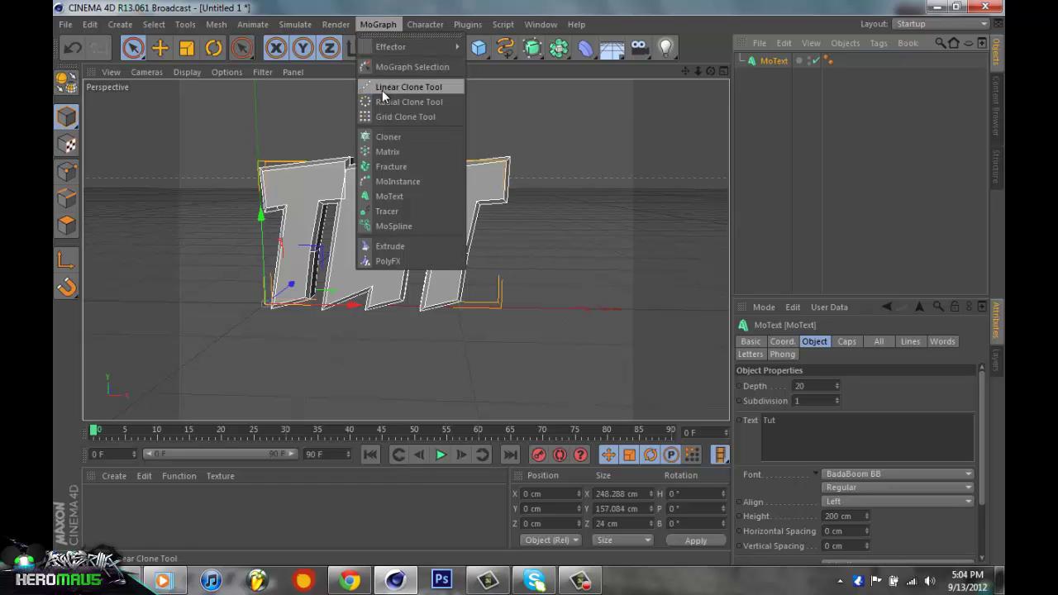
click(391, 167)
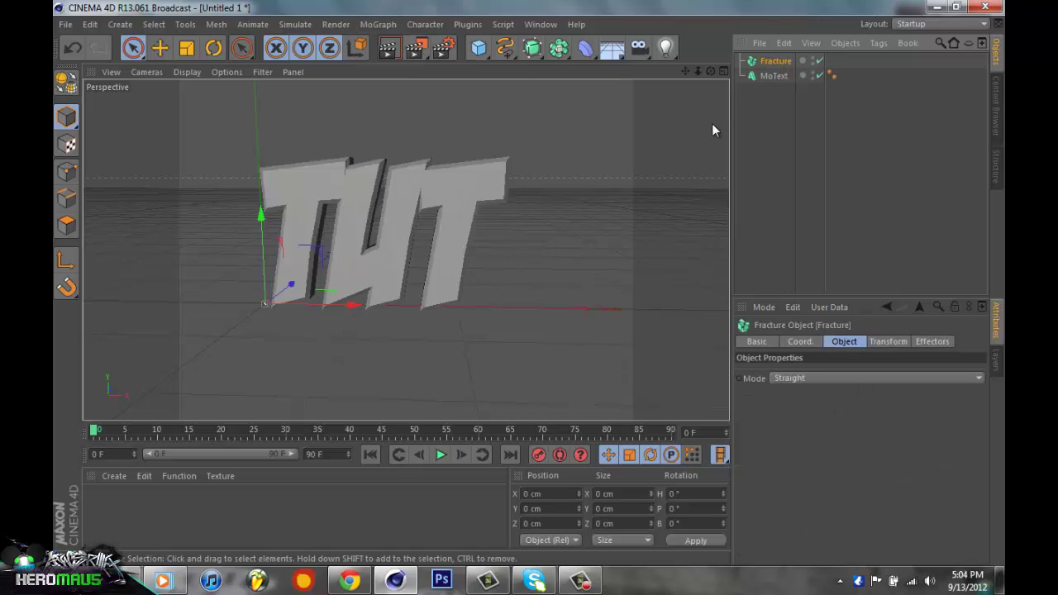
mouse_move(775, 77)
mouse_down()
mouse_move(780, 62)
mouse_move(768, 64)
mouse_up()
Set the Fracture object's mode to Explode Segments.
click(777, 77)
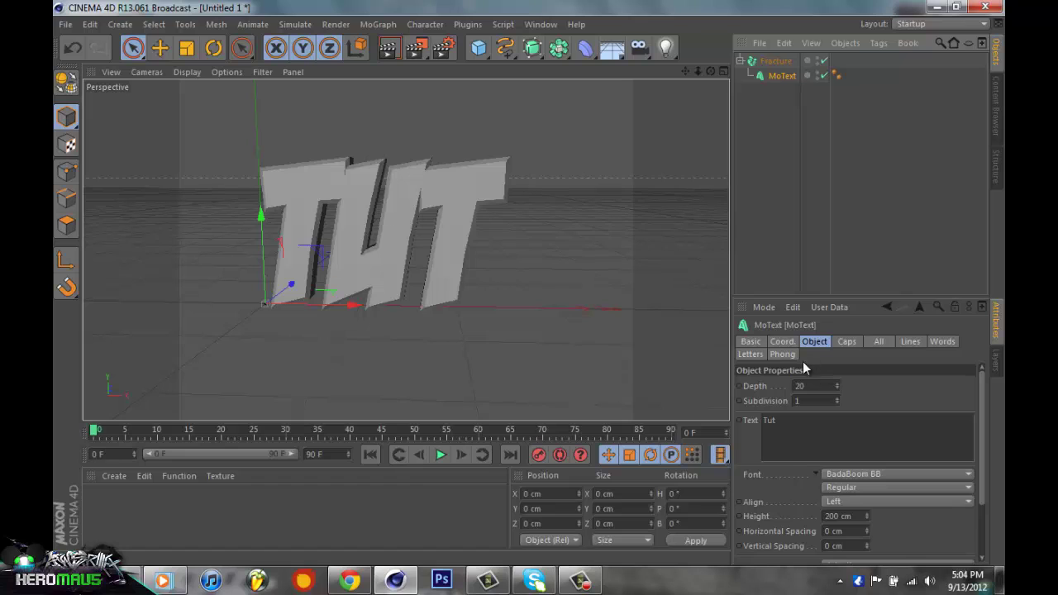
click(776, 61)
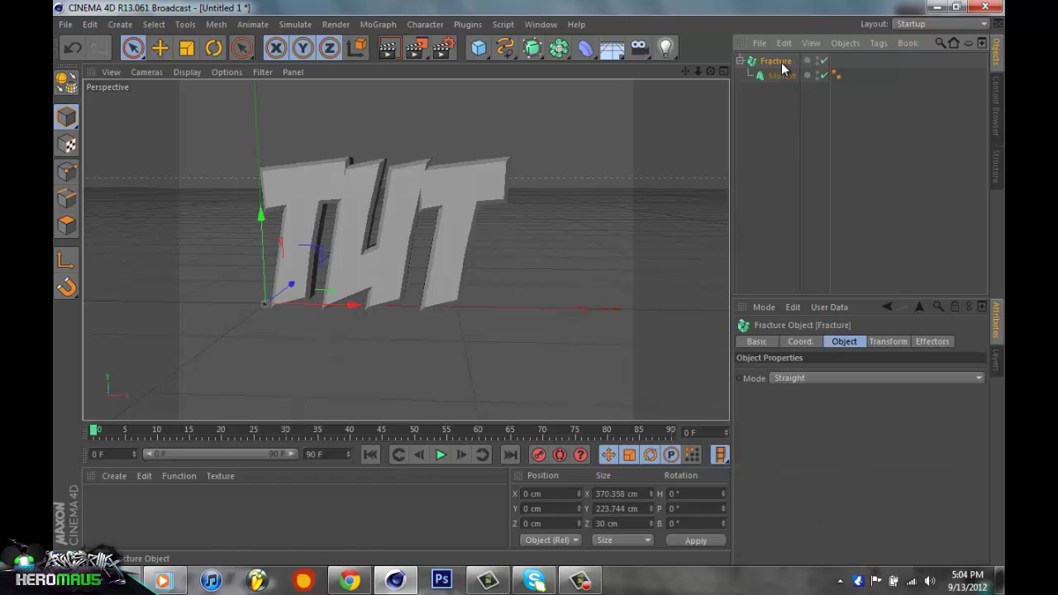
click(776, 378)
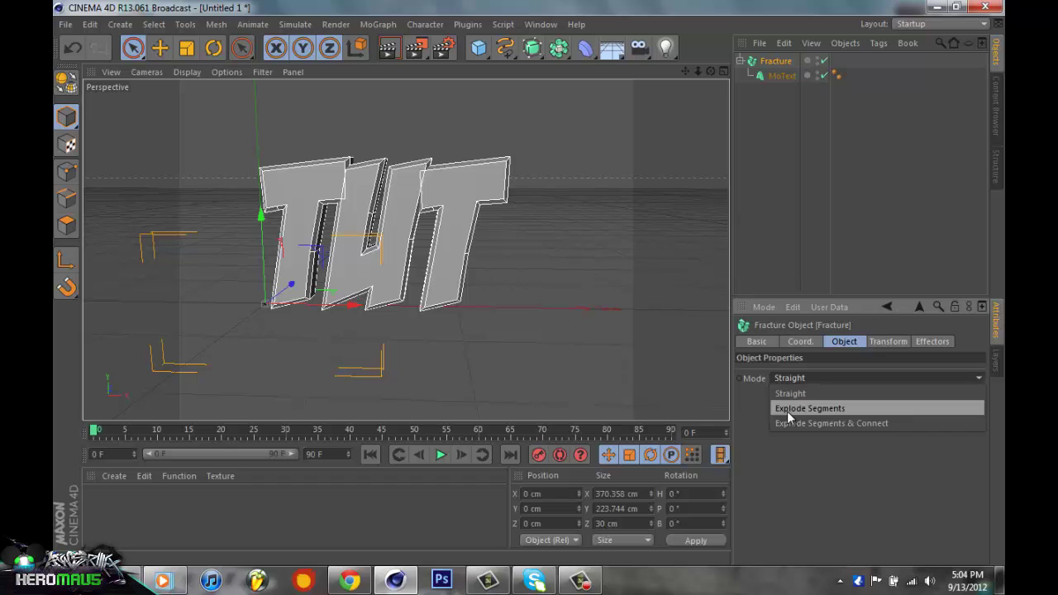
click(787, 408)
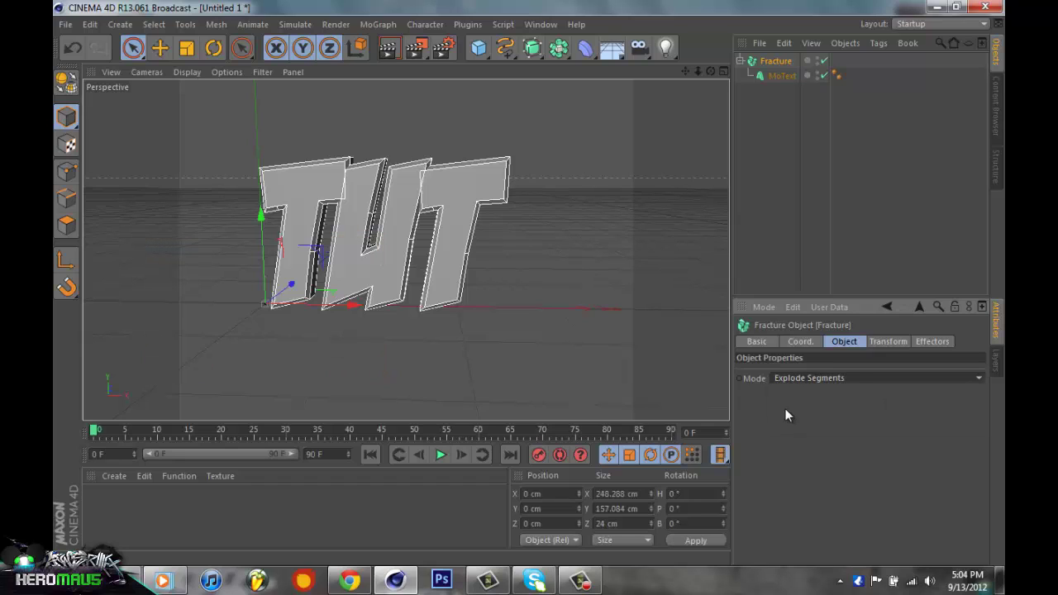
click(781, 195)
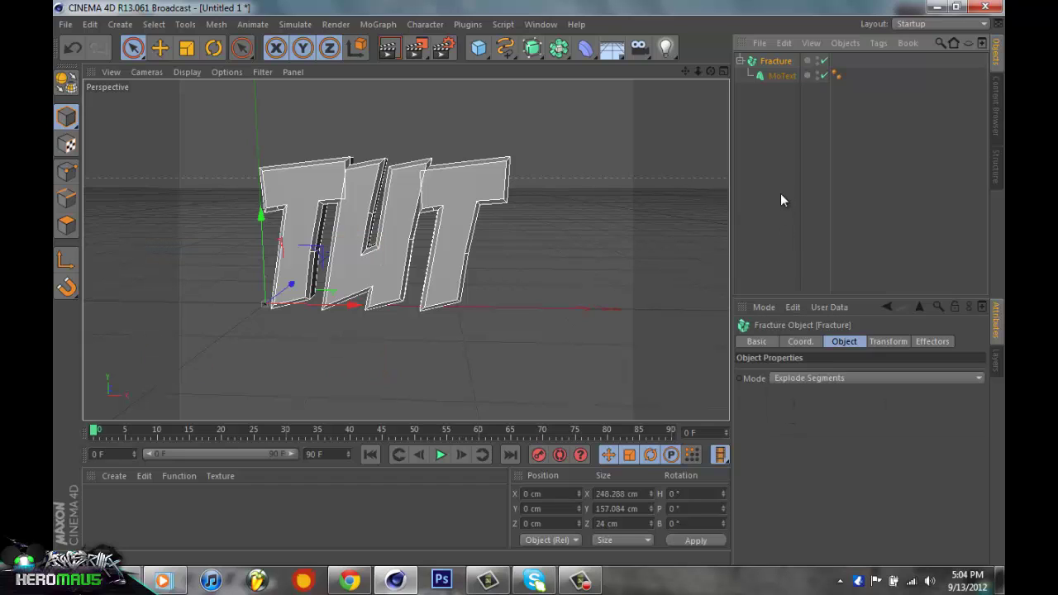
Apply a Random effector to the Fracture object that holds the text.
click(775, 62)
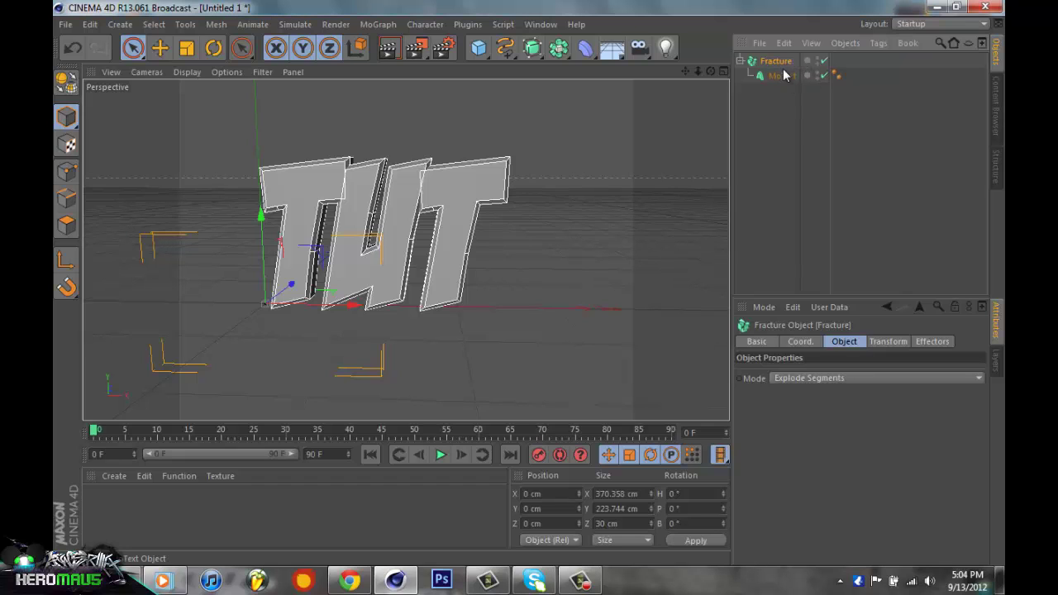
click(387, 30)
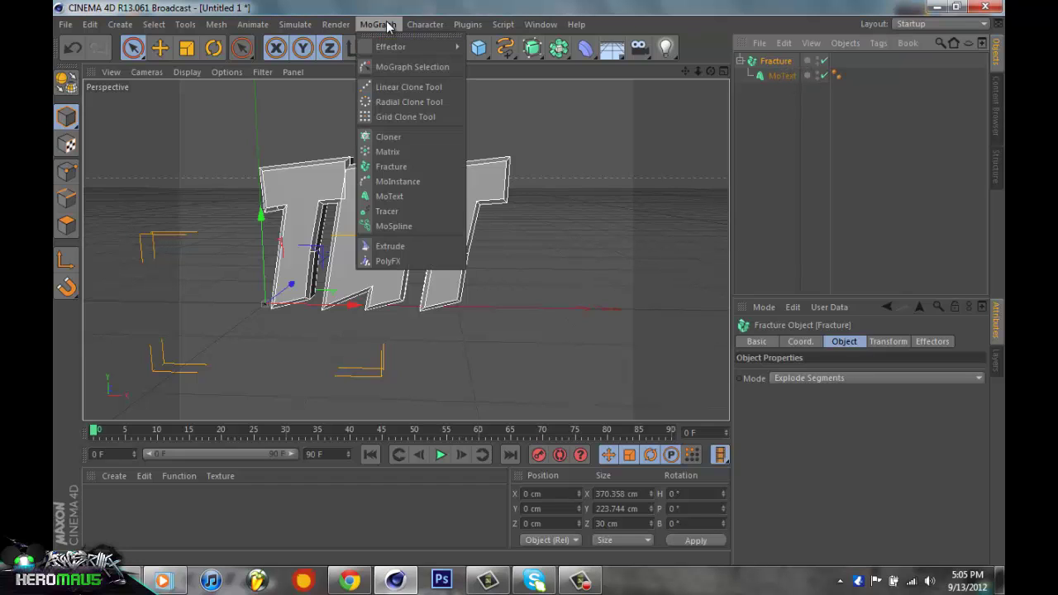
mouse_move(382, 51)
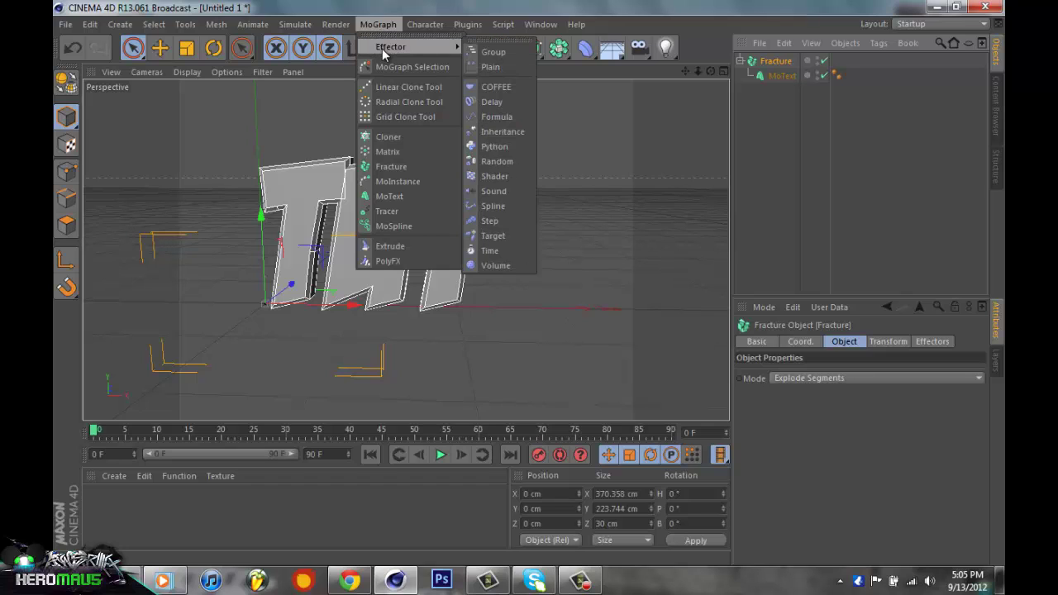
click(494, 161)
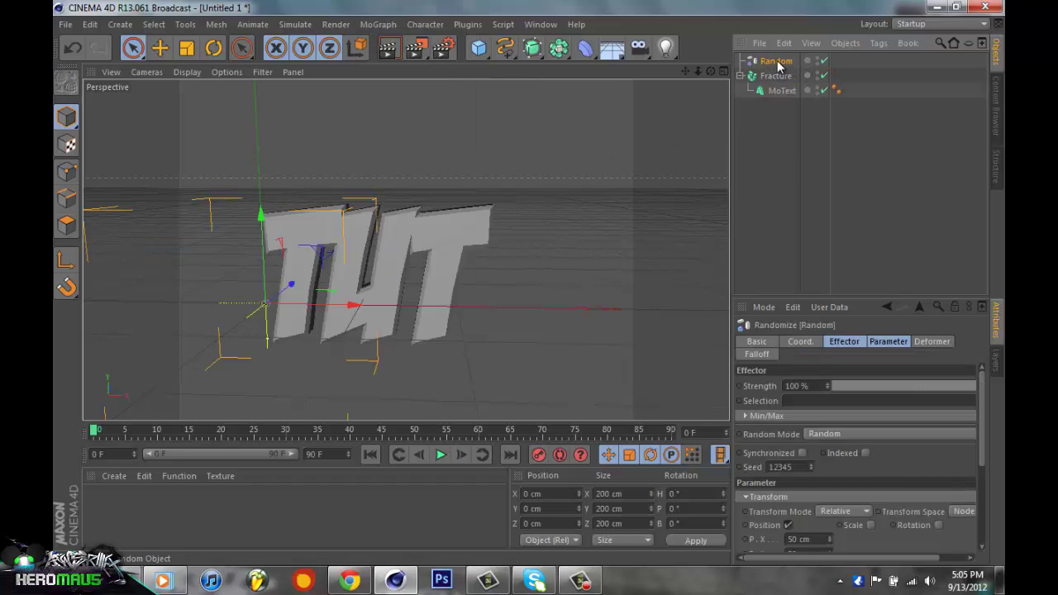
Nest the Fracture object under the Random effector and check the Fracture object's mode options.
drag(779, 66, 772, 66)
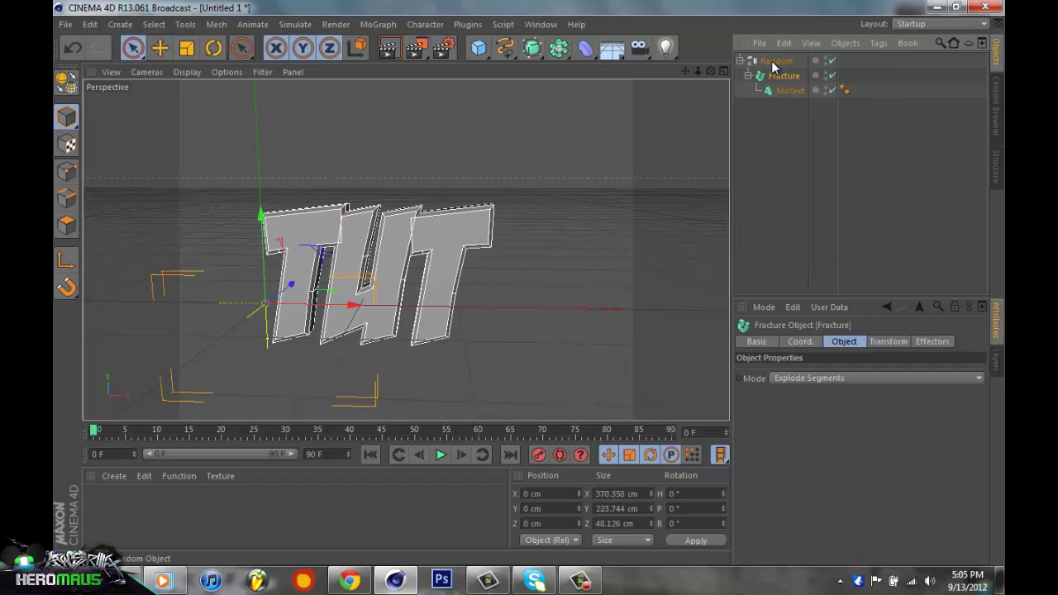
click(785, 373)
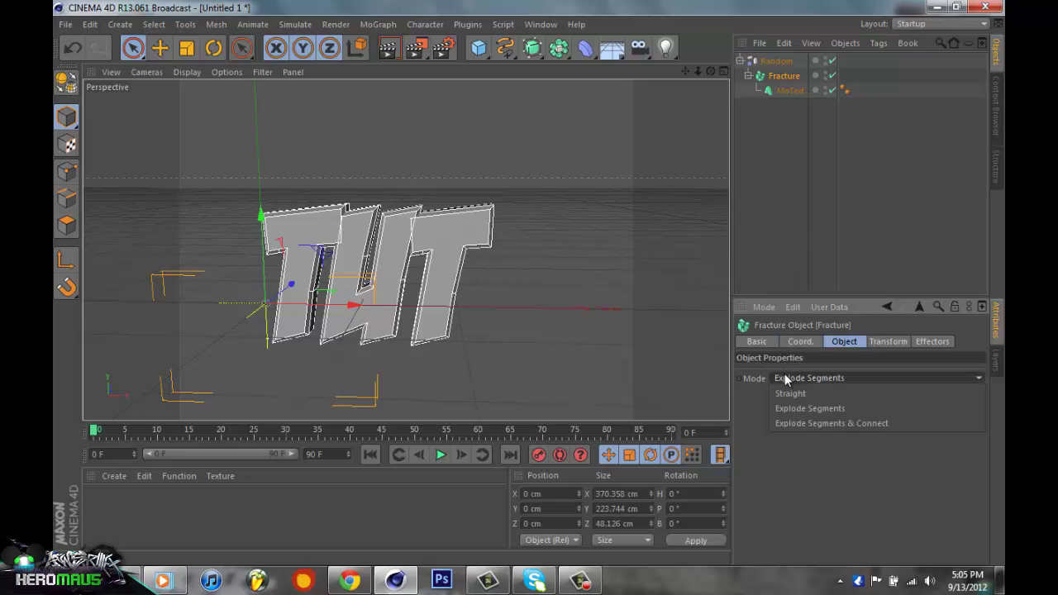
click(801, 343)
click(855, 160)
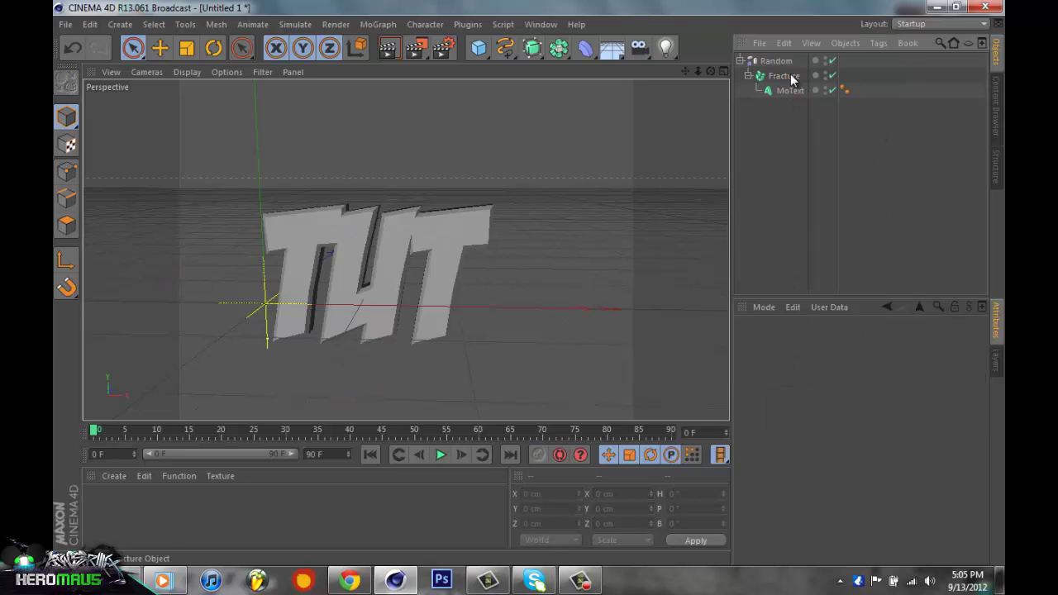
click(785, 75)
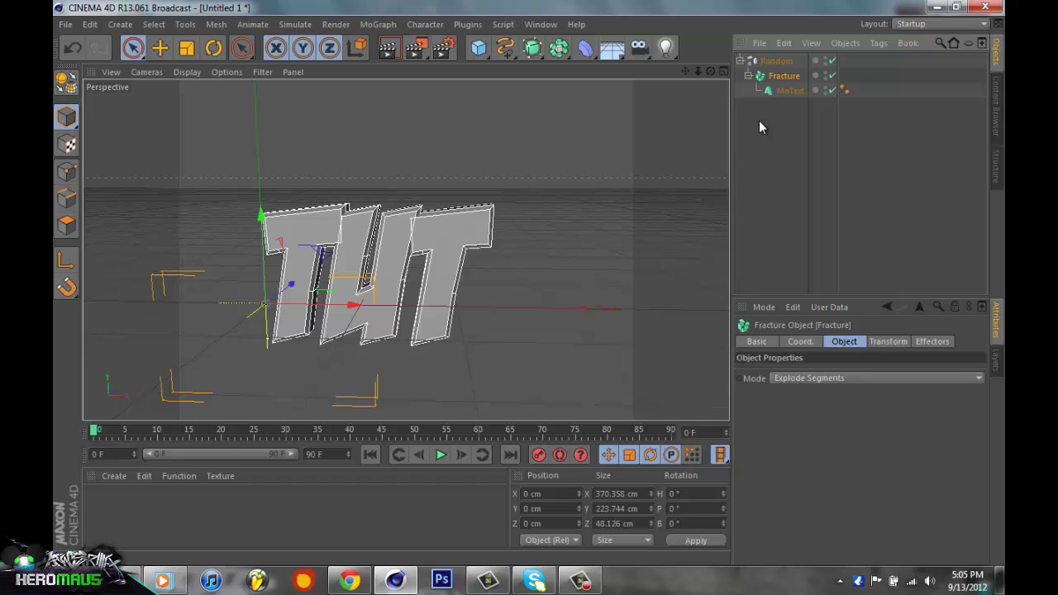
Delete the Fracture object and the Random effector without their children, keeping only the MoText object.
right_click(783, 81)
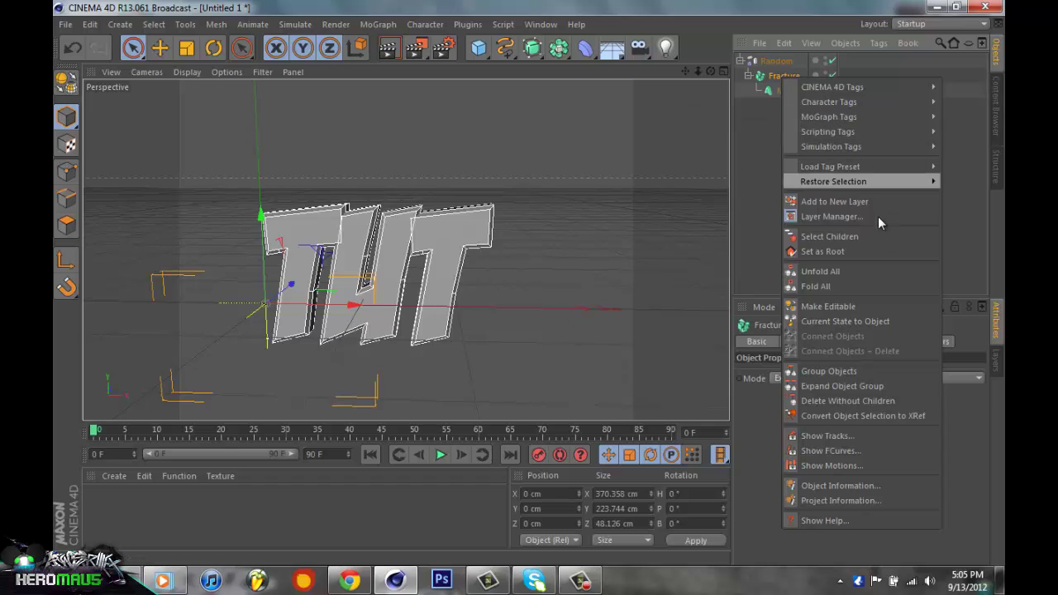
click(830, 400)
right_click(784, 62)
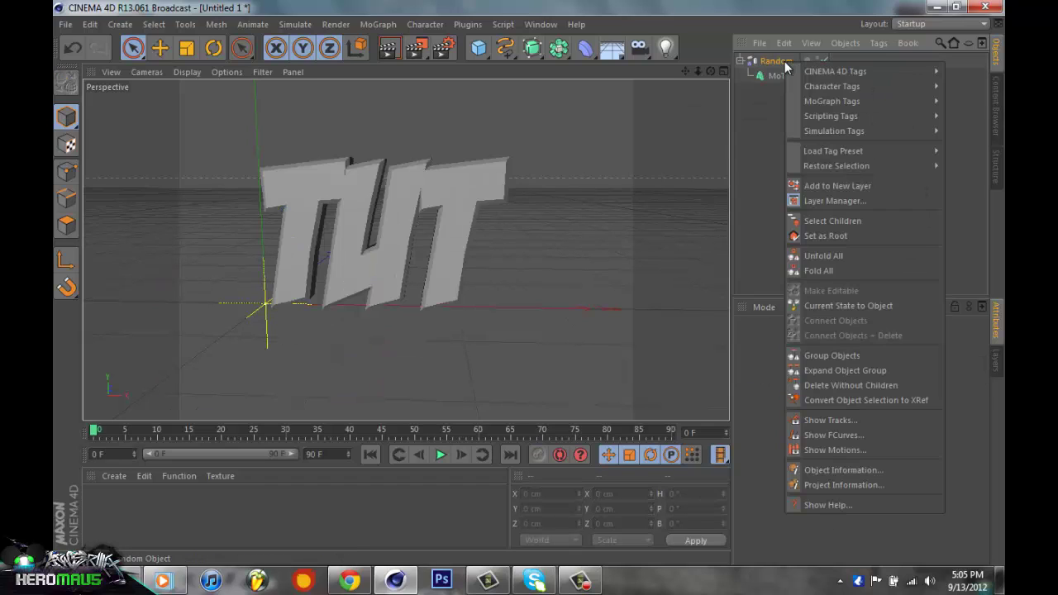
click(834, 385)
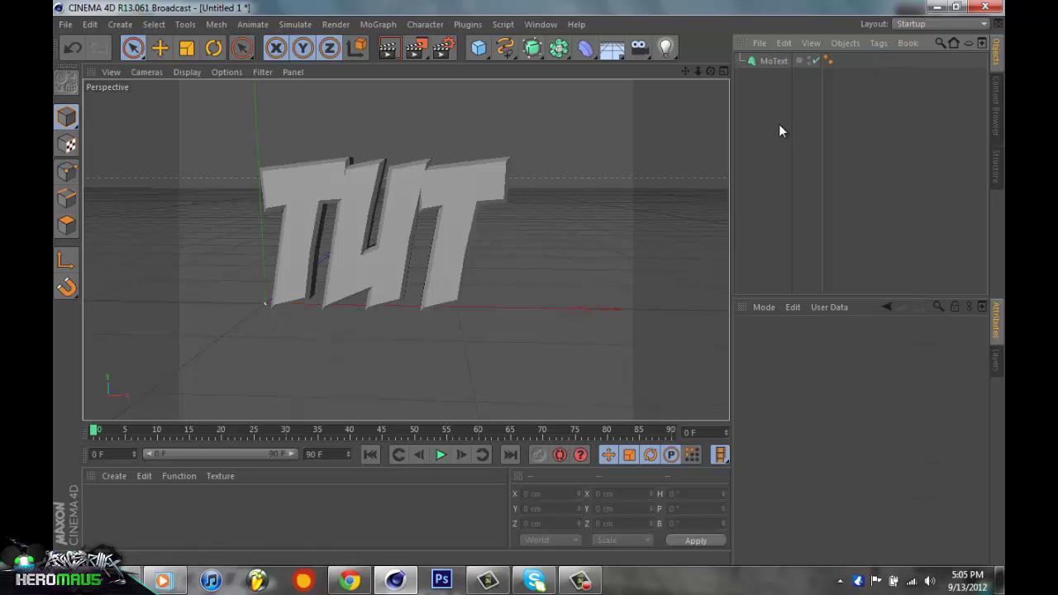
Select the MoText object and launch the XBreaker user script.
click(788, 62)
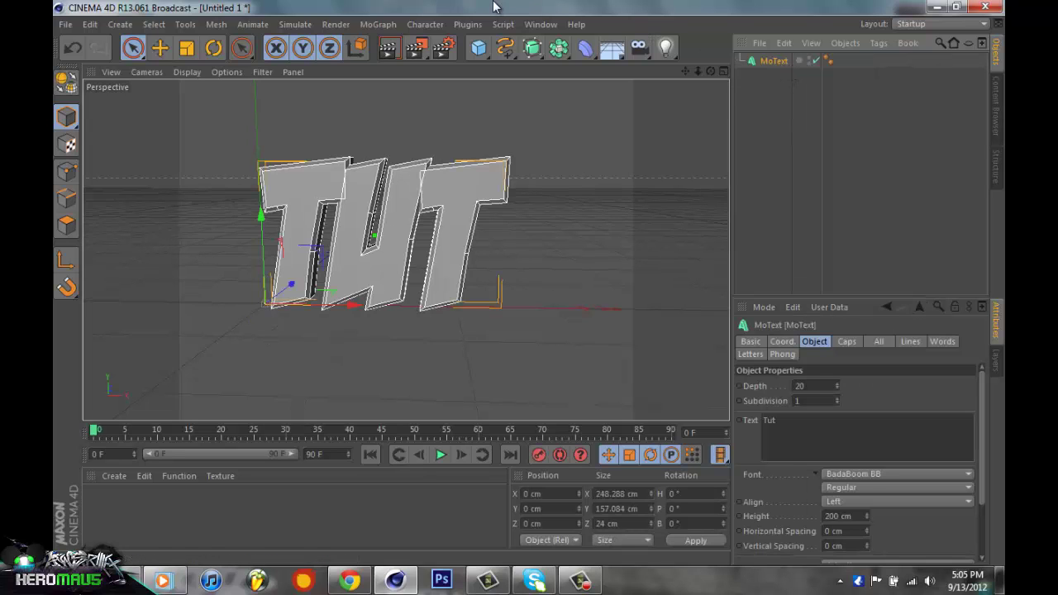
click(468, 24)
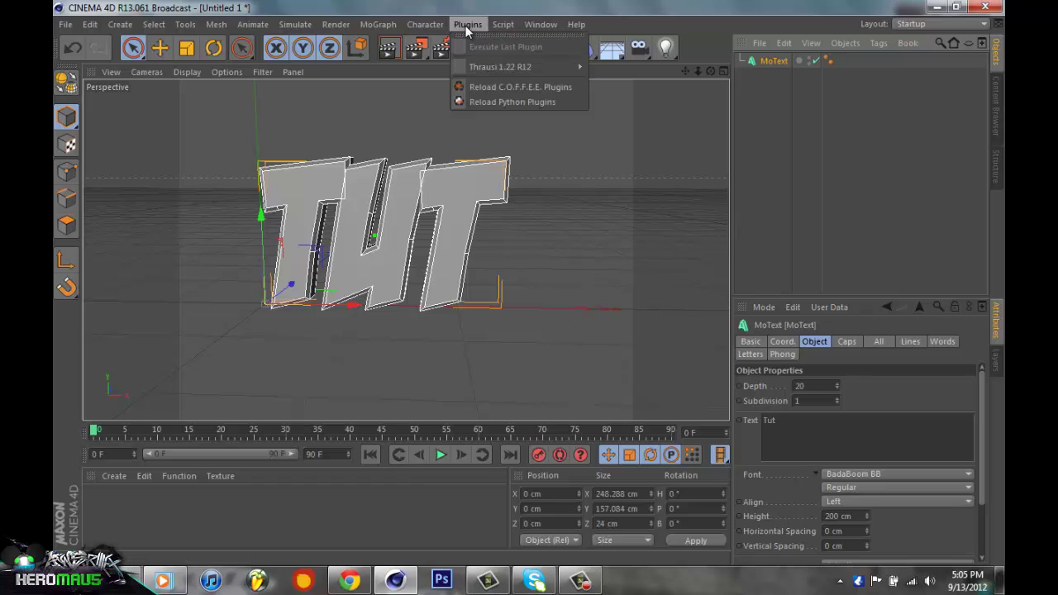
mouse_move(500, 68)
mouse_move(503, 25)
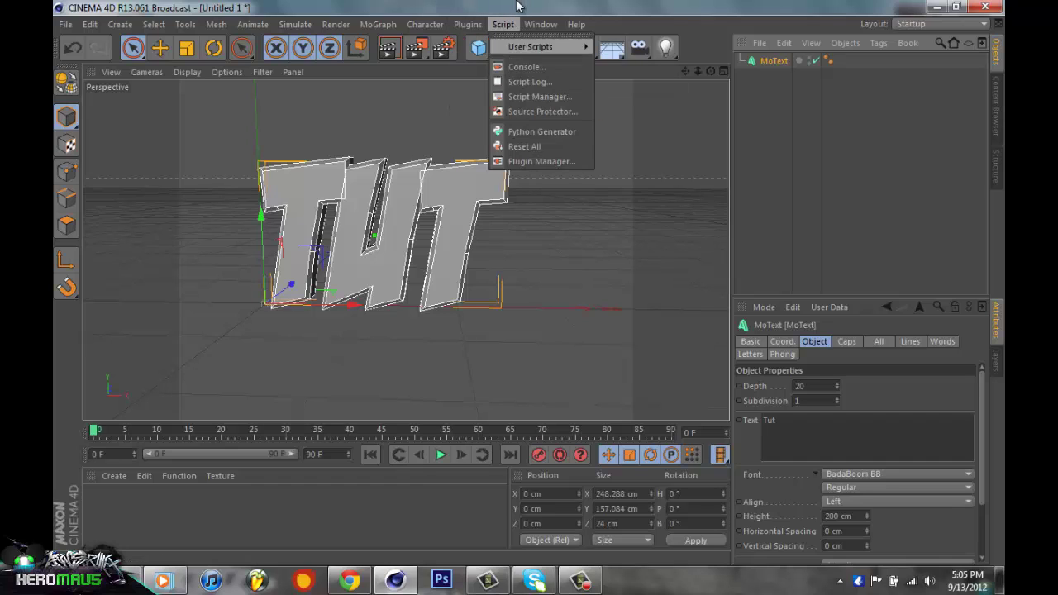
click(515, 27)
click(511, 27)
mouse_move(506, 46)
click(626, 85)
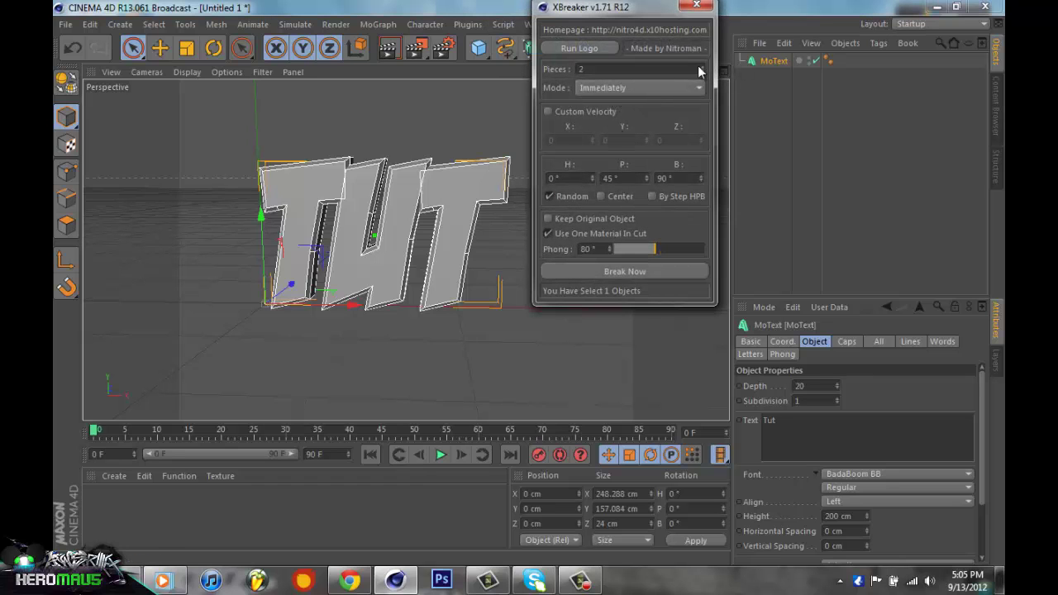
Break the MoText object with XBreaker using 25 pieces and the On Collision mode.
text(16)
click(601, 87)
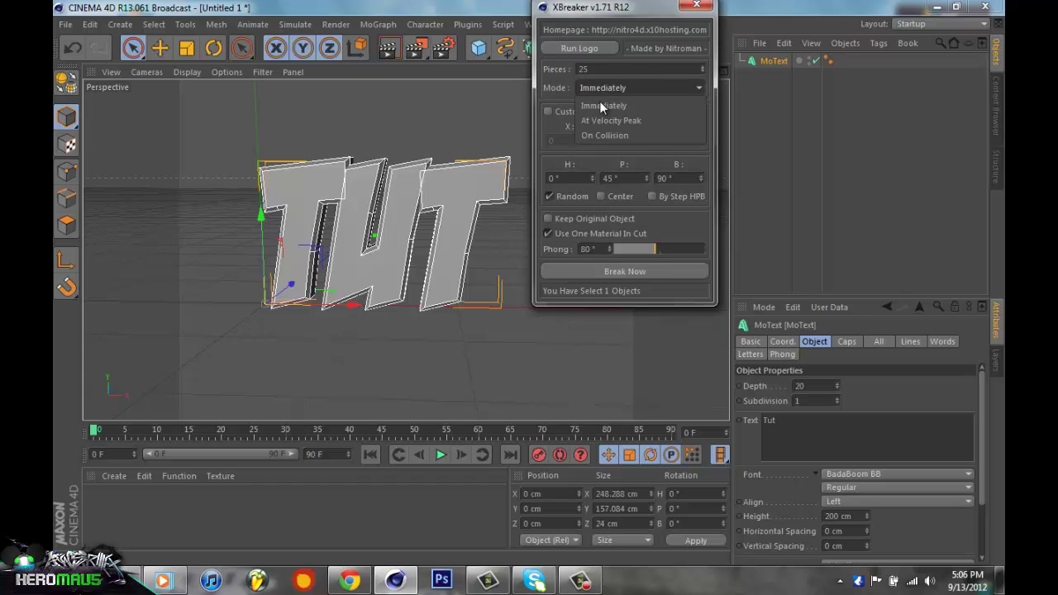
click(595, 135)
click(651, 272)
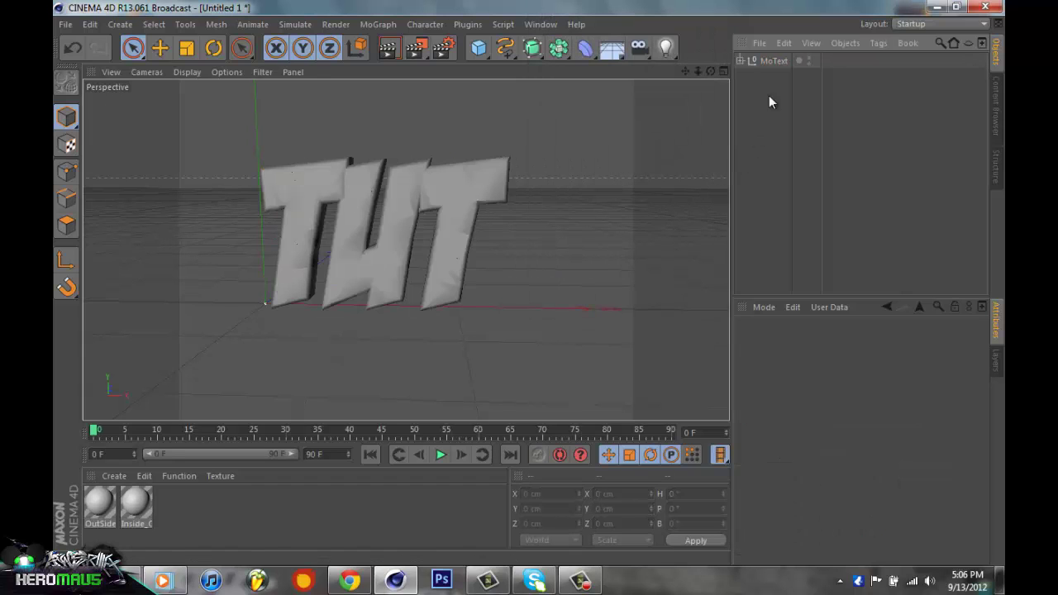
Unfold the MoText null and look through its list of broken pieces and their tags.
click(776, 61)
click(739, 61)
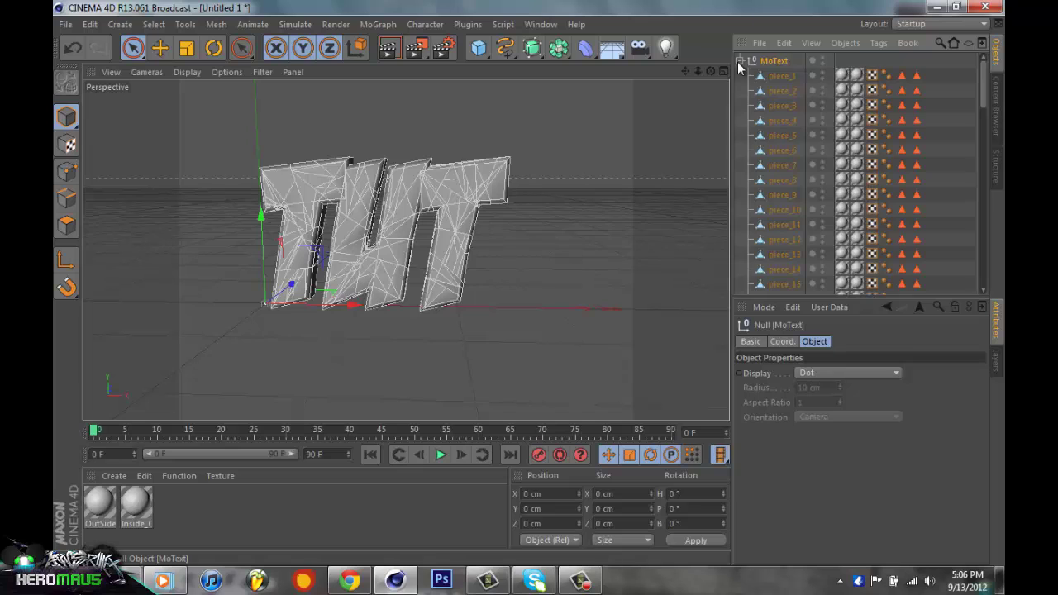
scroll(907, 106, down, 15)
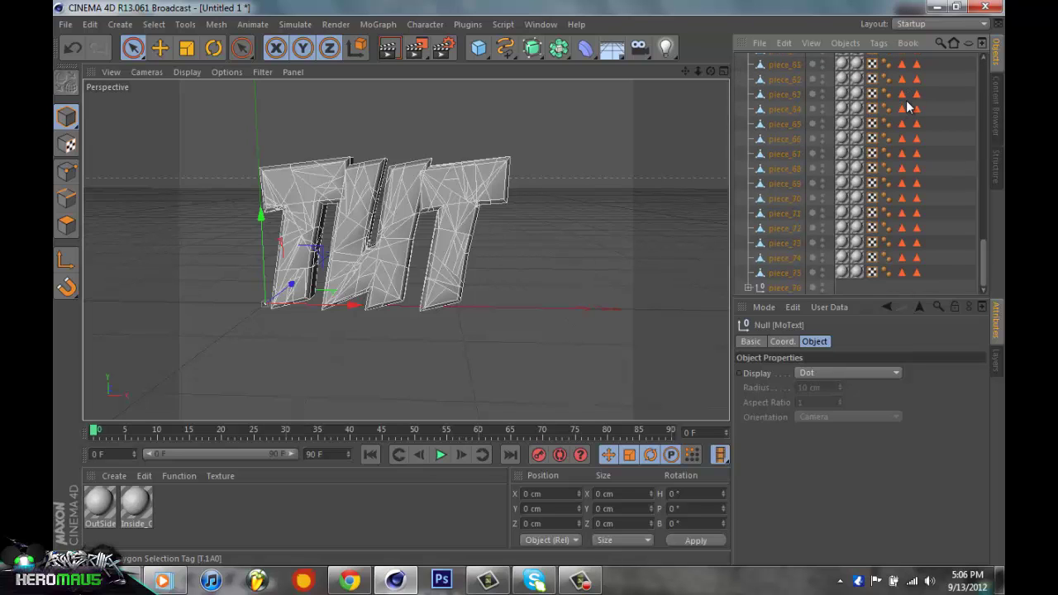
scroll(907, 105, up, 14)
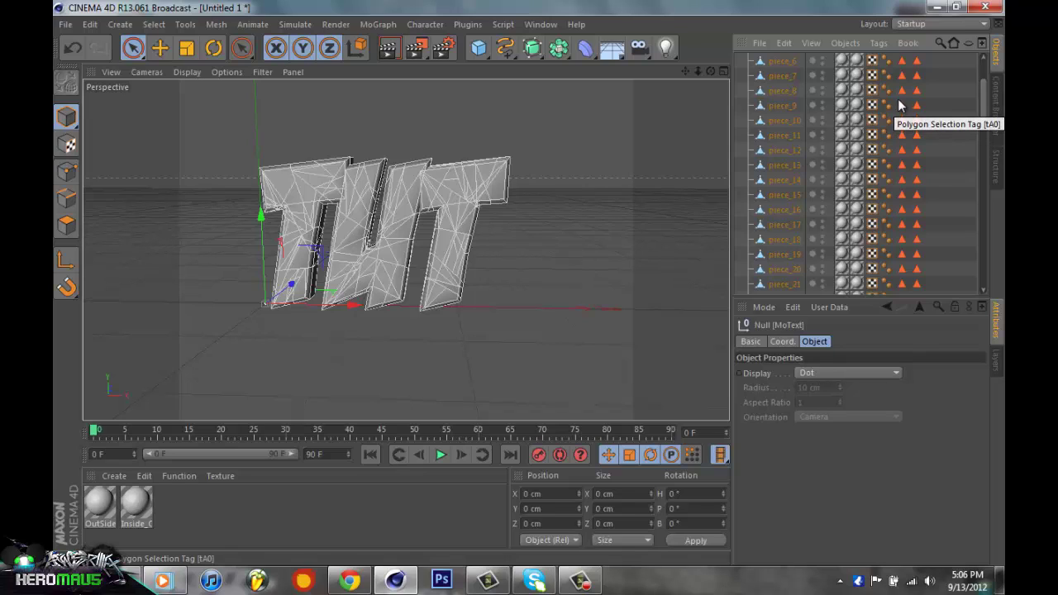
scroll(940, 100, down, 14)
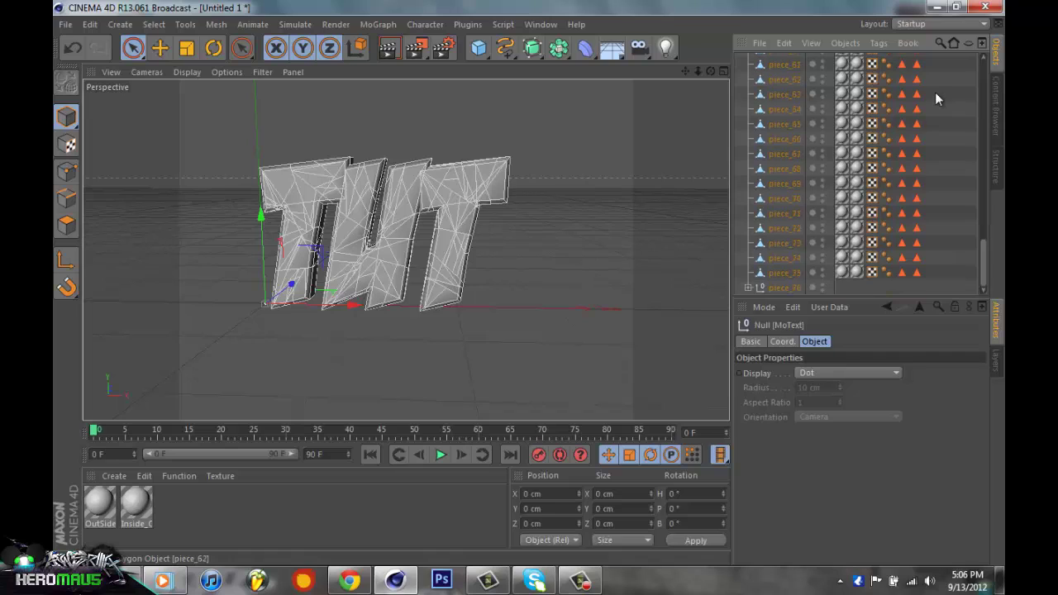
scroll(937, 95, up, 11)
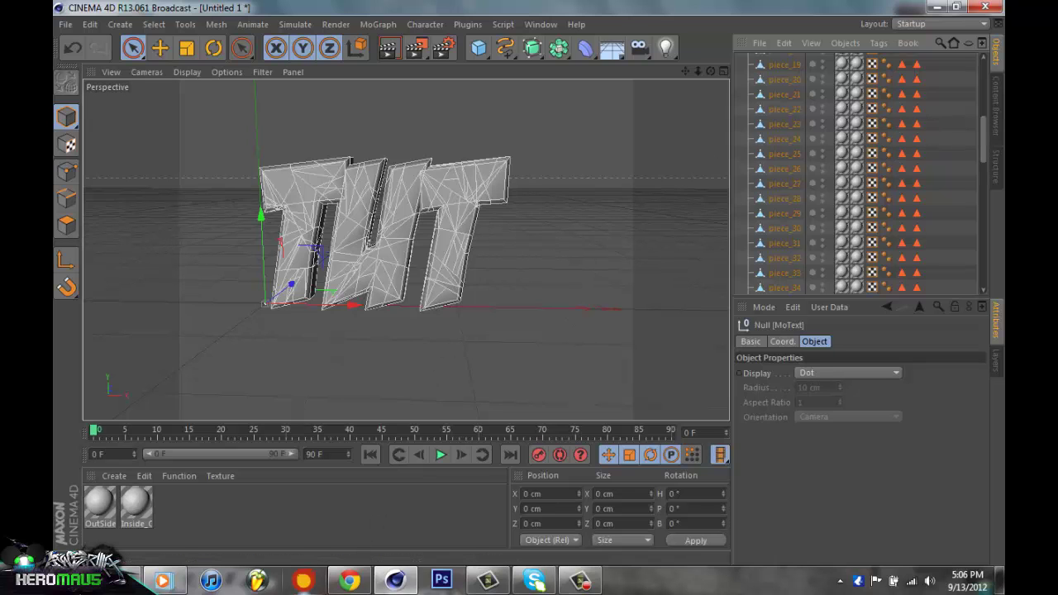
Switch to Chrome and open the Thrausi plugin page at nitro4d.com/blog/freebie/thrausi/ in a new tab.
click(367, 576)
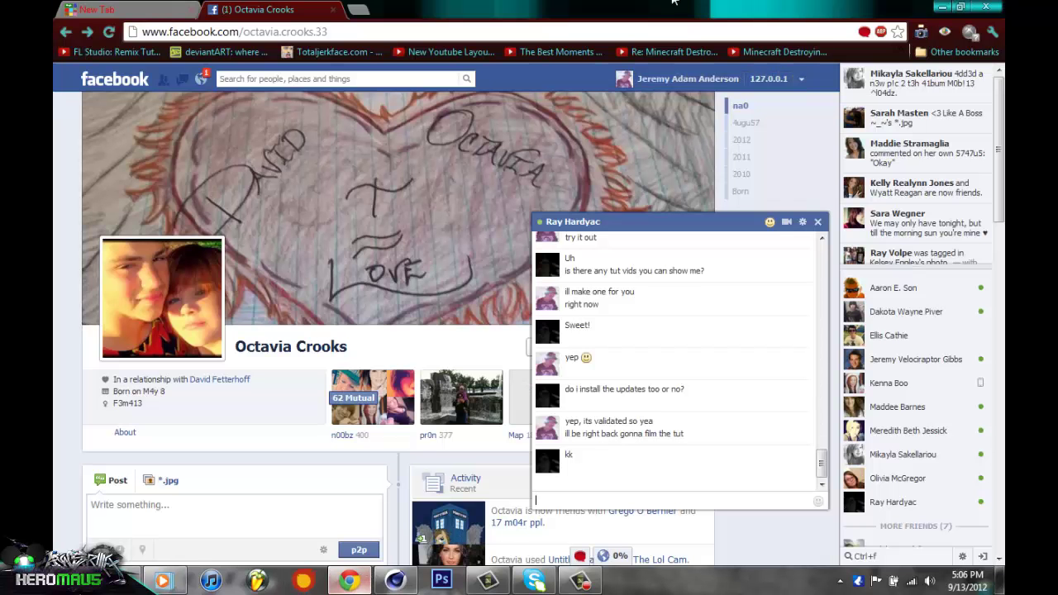
click(354, 10)
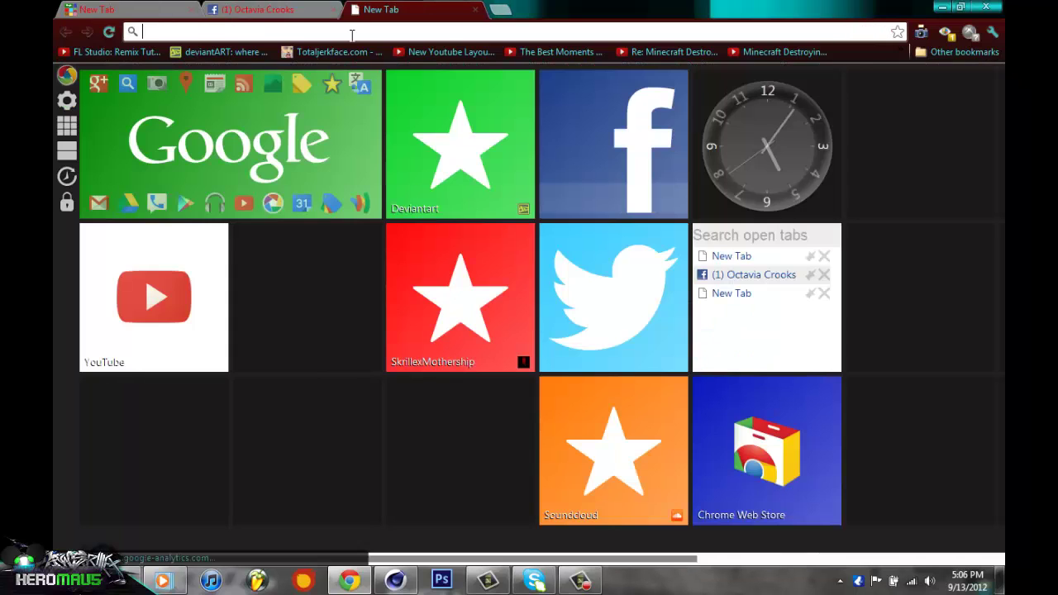
text(n)
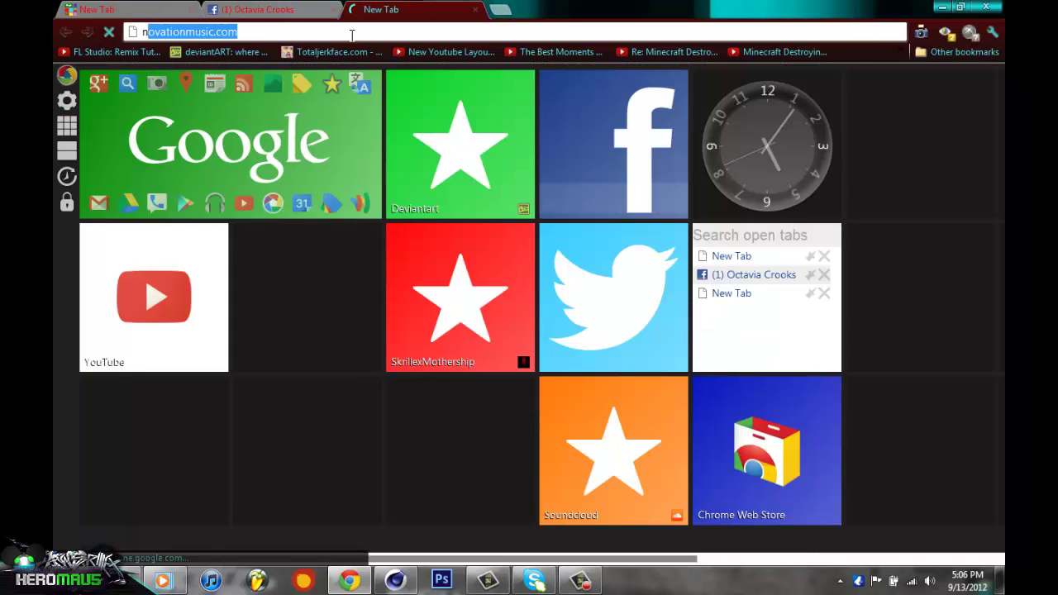
text(itro 4d)
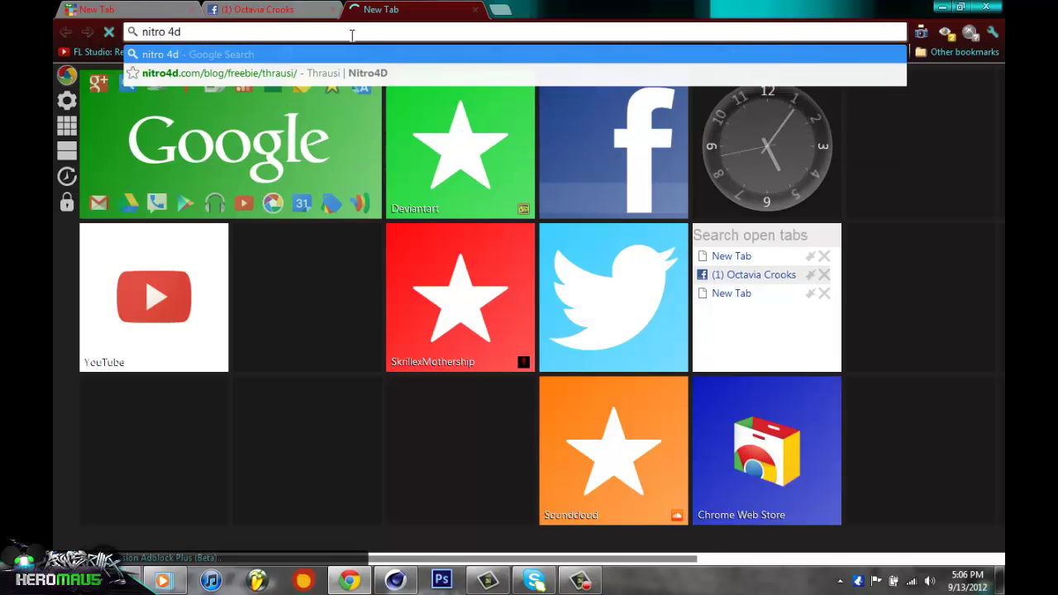
key(Down)
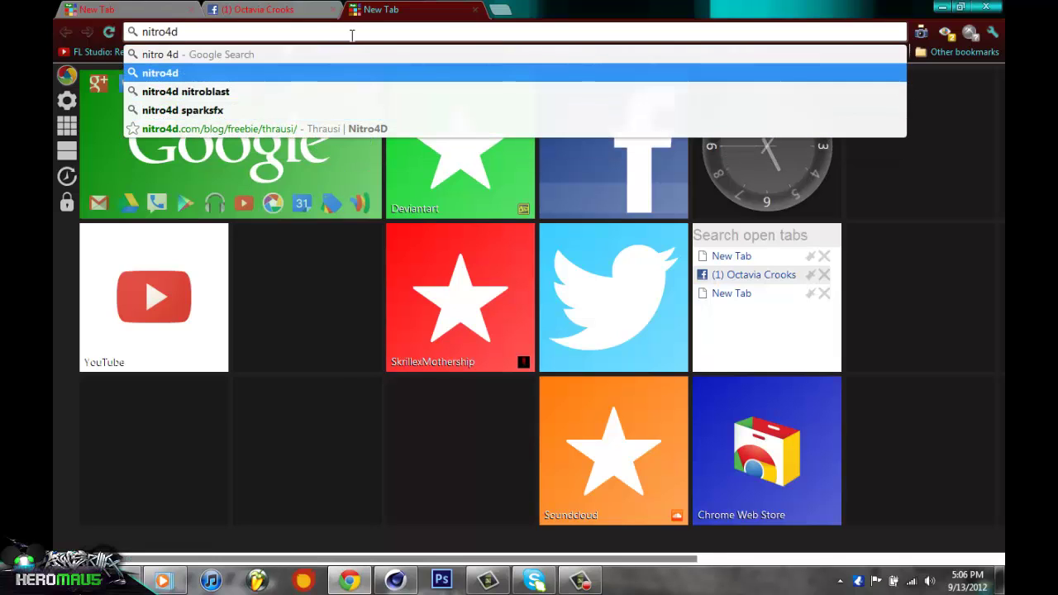
key(Down)
key(Down)
key(Down)
key(Return)
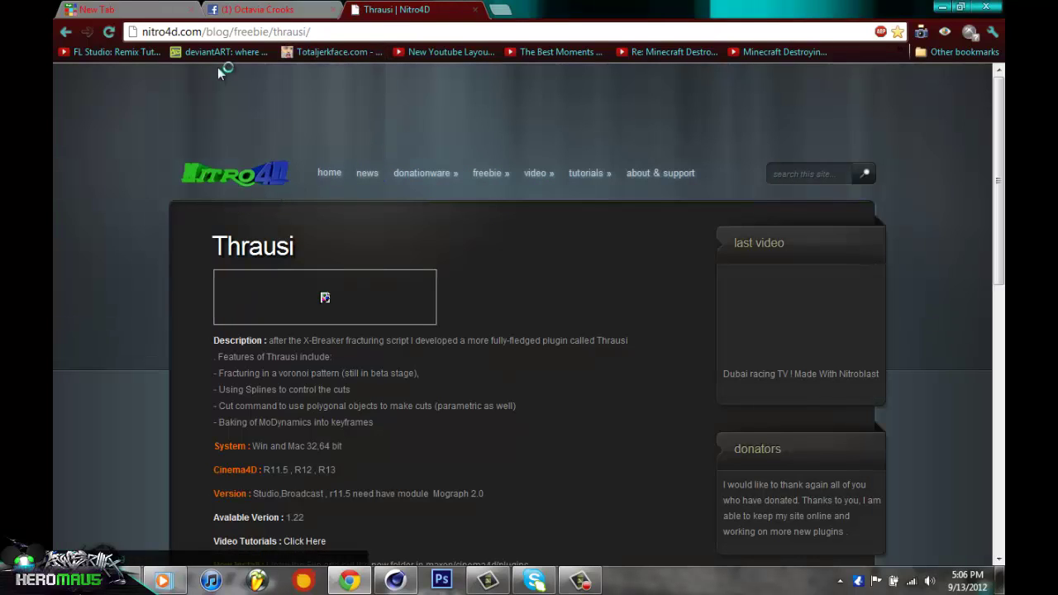
Examine the Nitro4D site's donationware, freebie and video listings and the Thrausi download options.
mouse_move(457, 224)
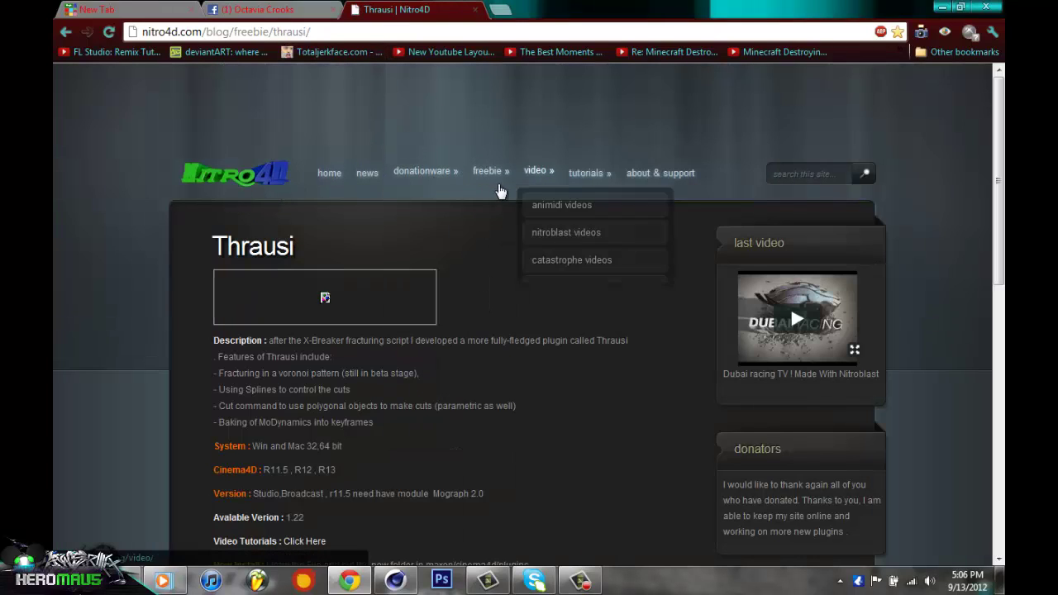
mouse_move(487, 169)
scroll(500, 223, down, 5)
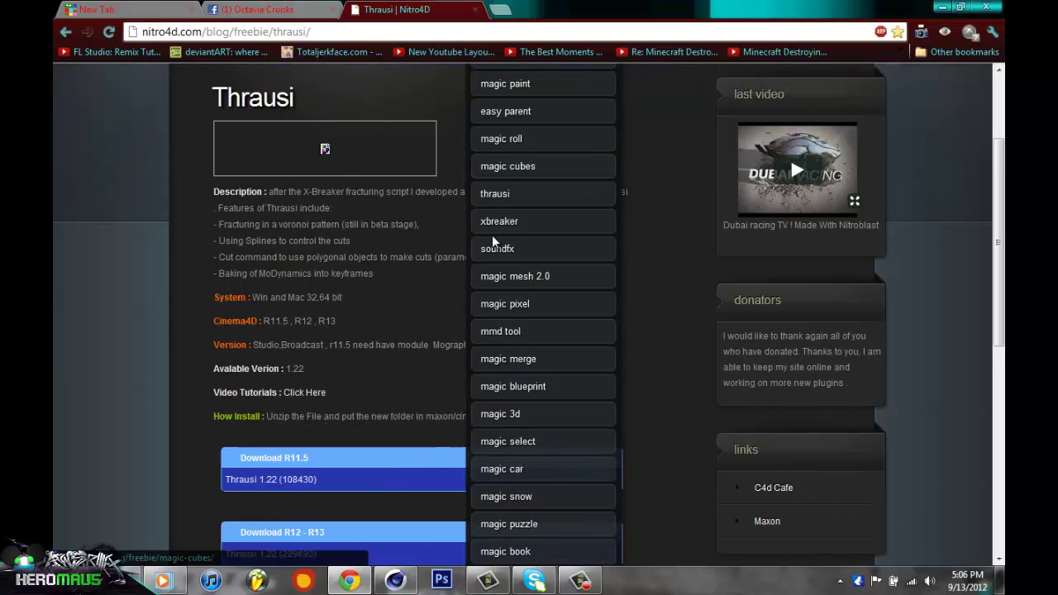
scroll(510, 230, up, 5)
mouse_move(438, 175)
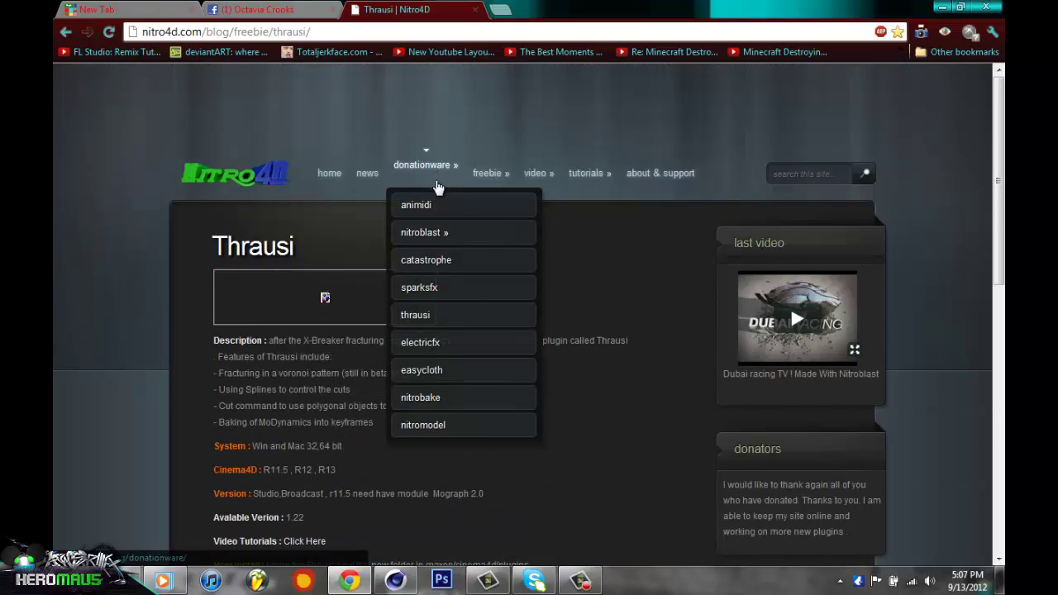
mouse_move(419, 236)
scroll(495, 184, down, 4)
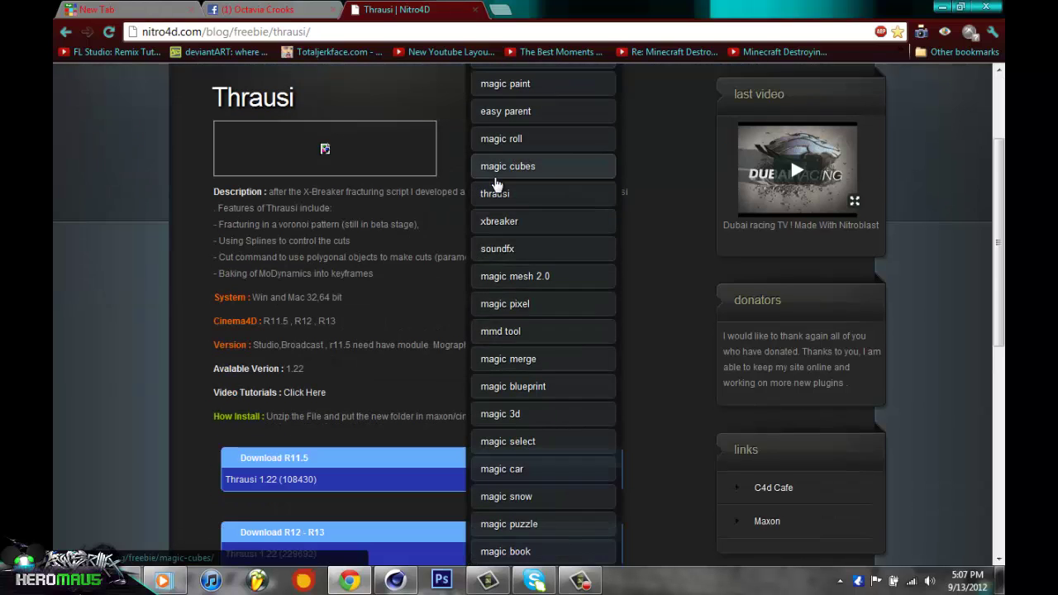
scroll(496, 184, up, 4)
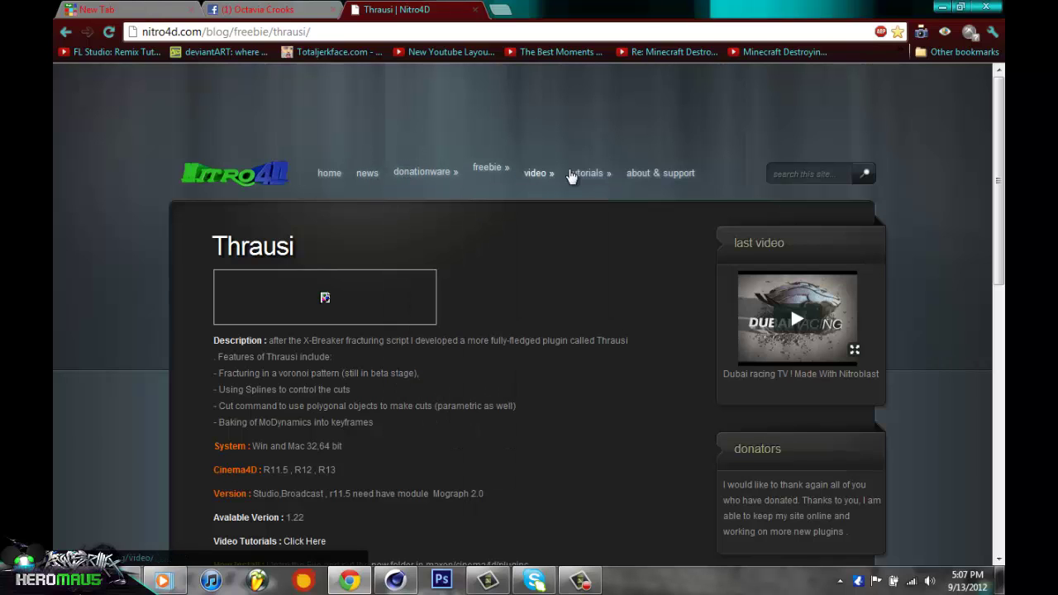
mouse_move(538, 176)
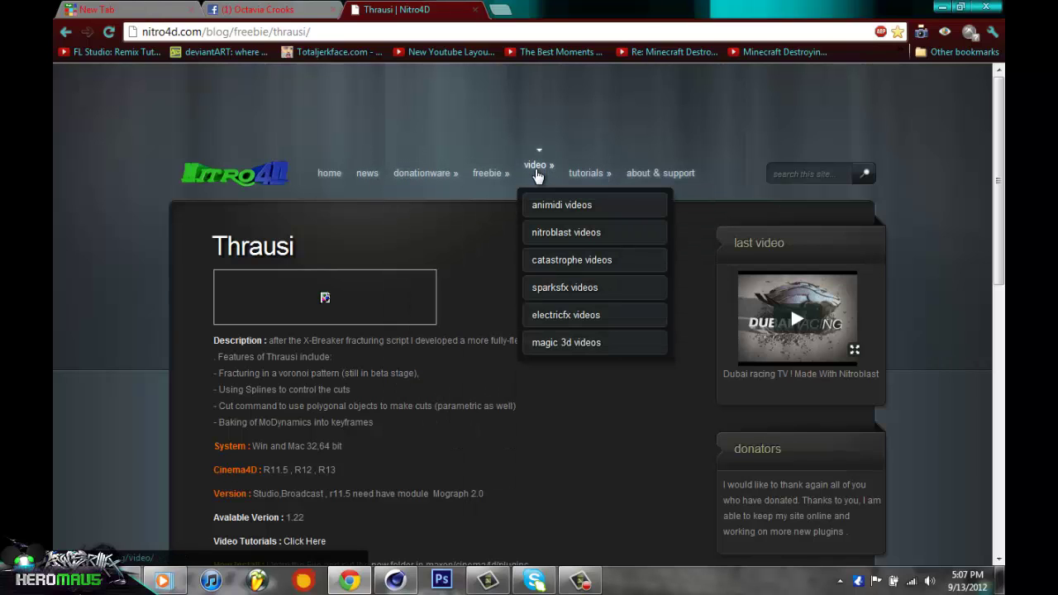
scroll(388, 238, down, 5)
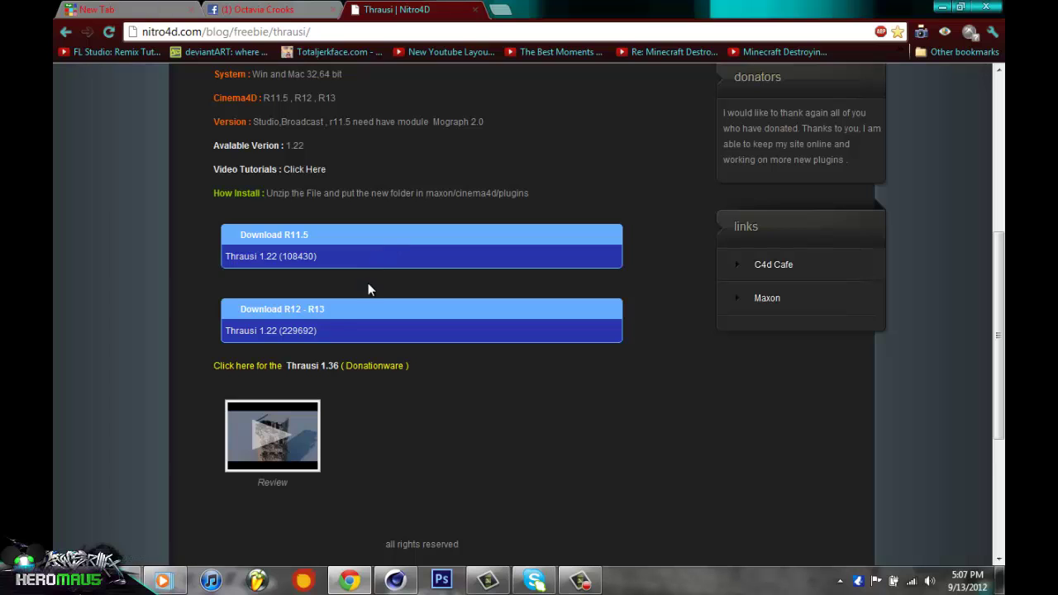
scroll(369, 418, down, 2)
scroll(413, 355, up, 7)
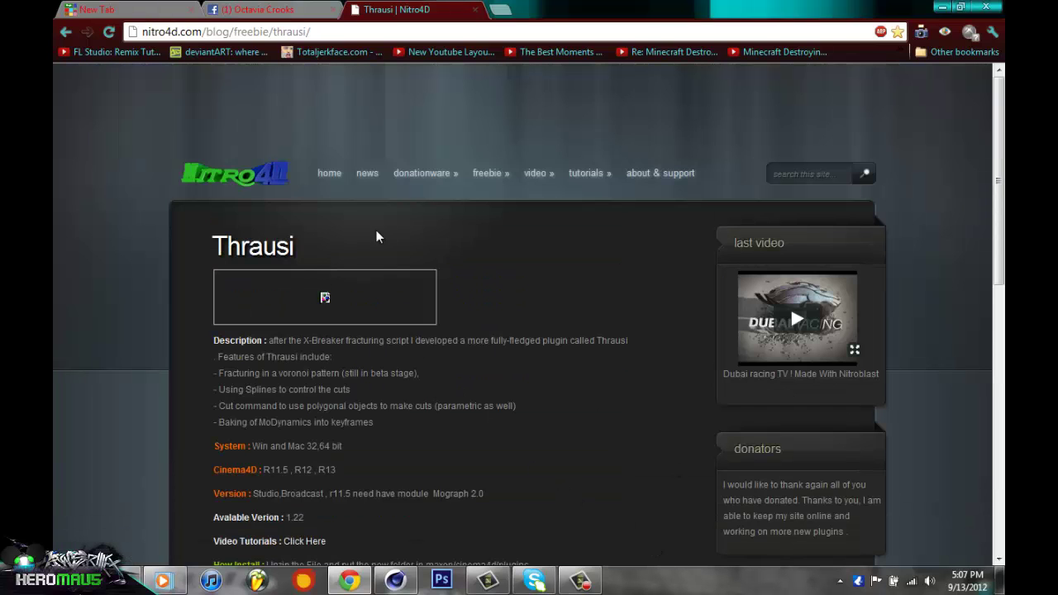
Close the Thrausi page, minimize the browser to return to Cinema 4D, and look through the MoText pieces.
click(476, 10)
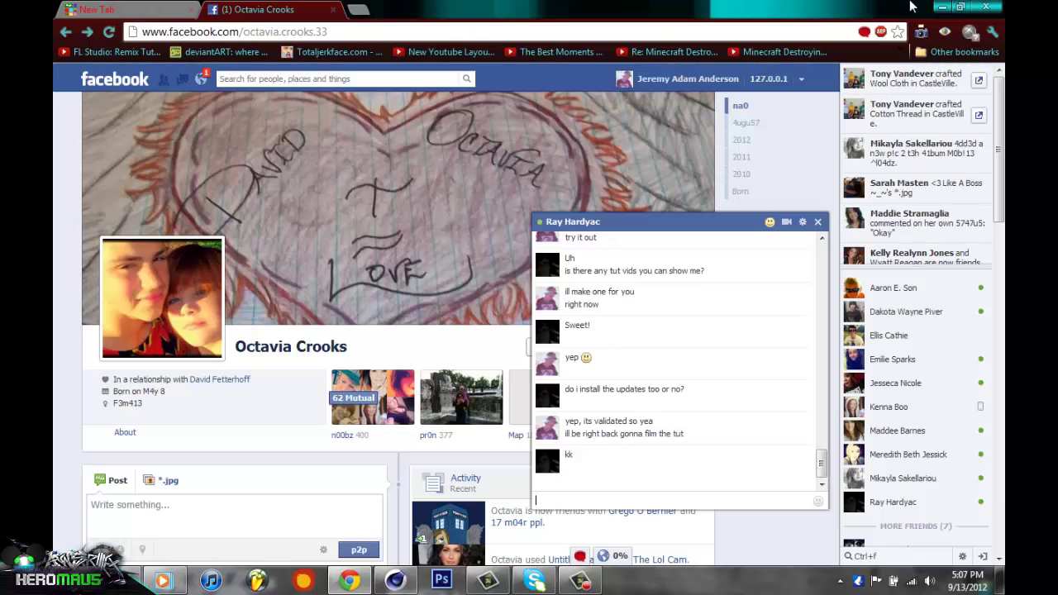
click(942, 7)
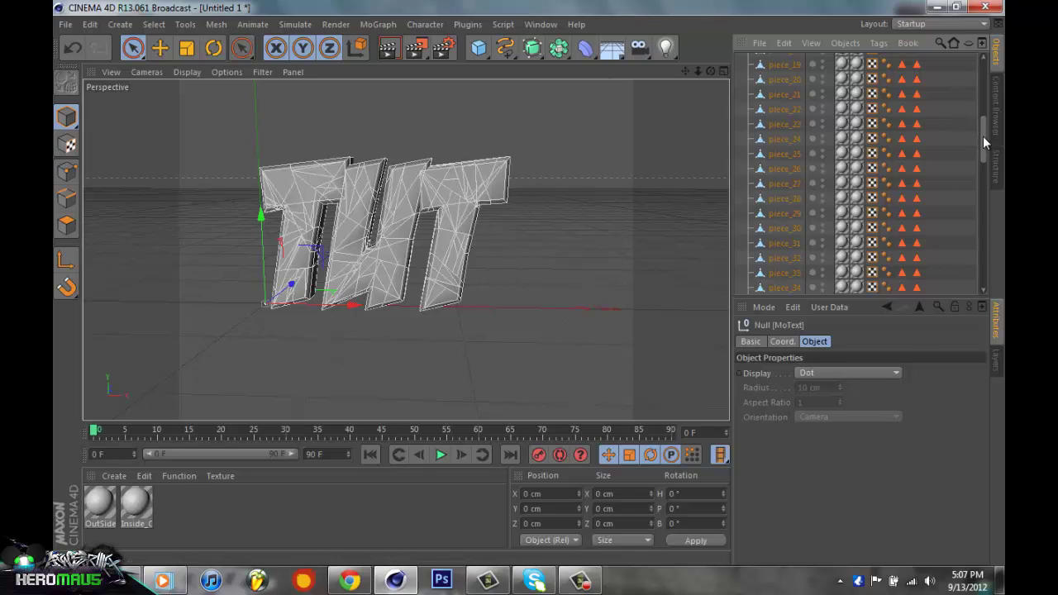
drag(983, 144, 977, 224)
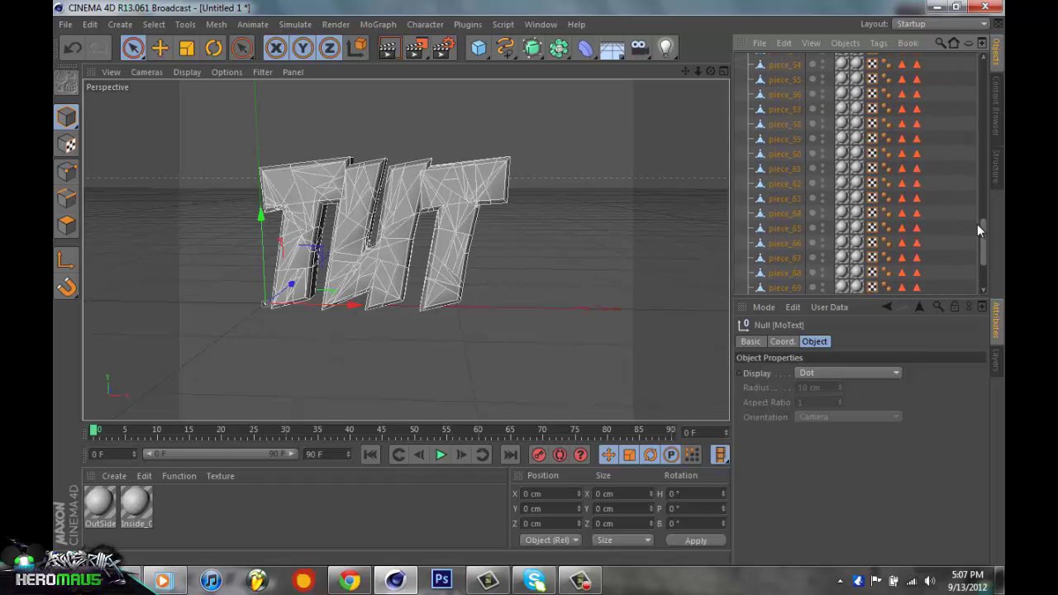
Select several individual pieces in the MoText list to examine where each one sits in the text.
click(789, 183)
click(786, 169)
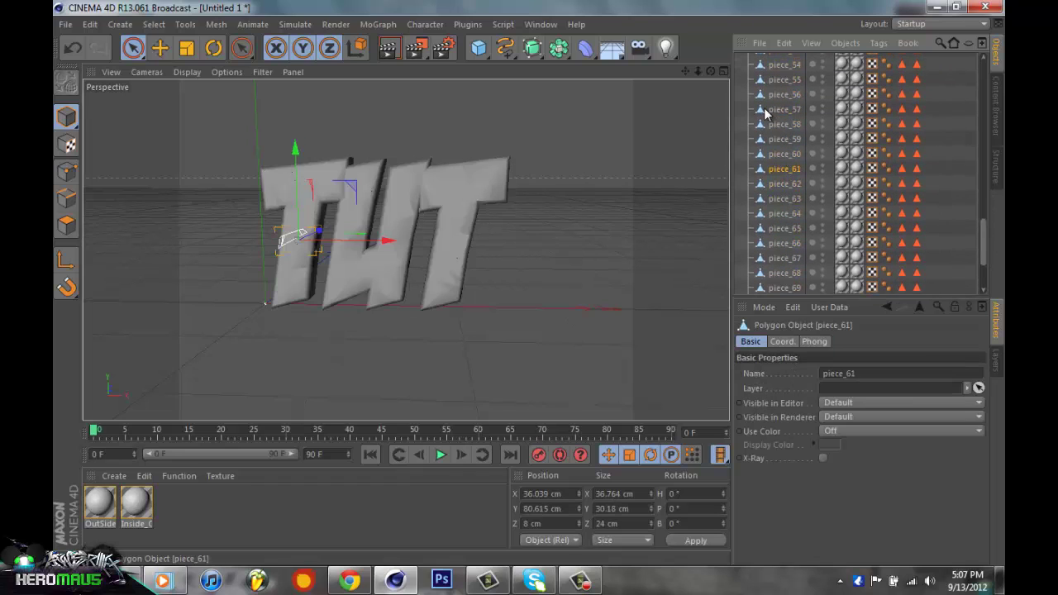
click(772, 109)
scroll(776, 178, down, 2)
scroll(777, 177, up, 15)
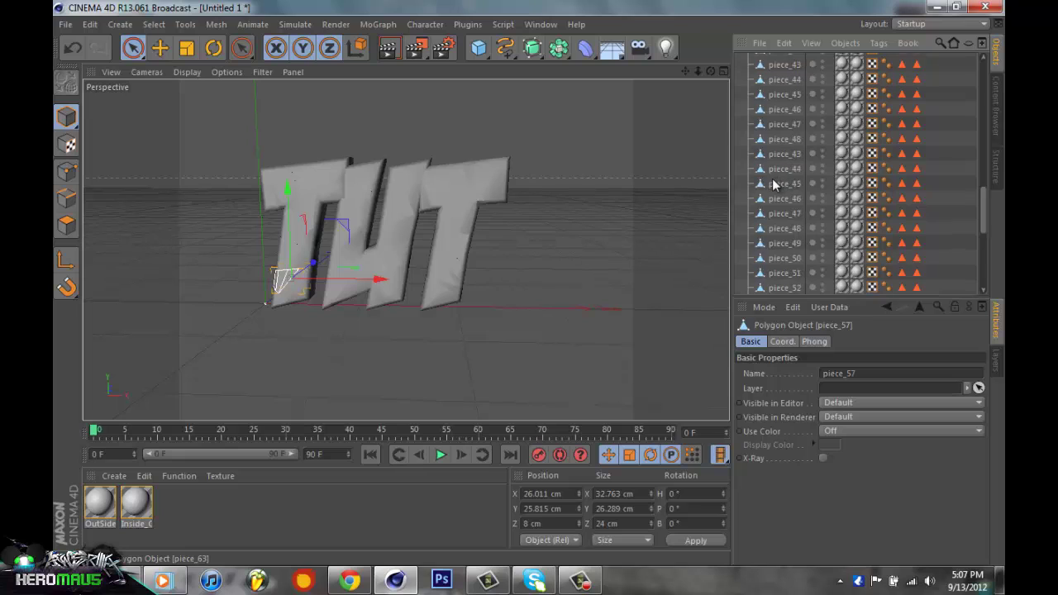
click(777, 158)
scroll(777, 169, down, 10)
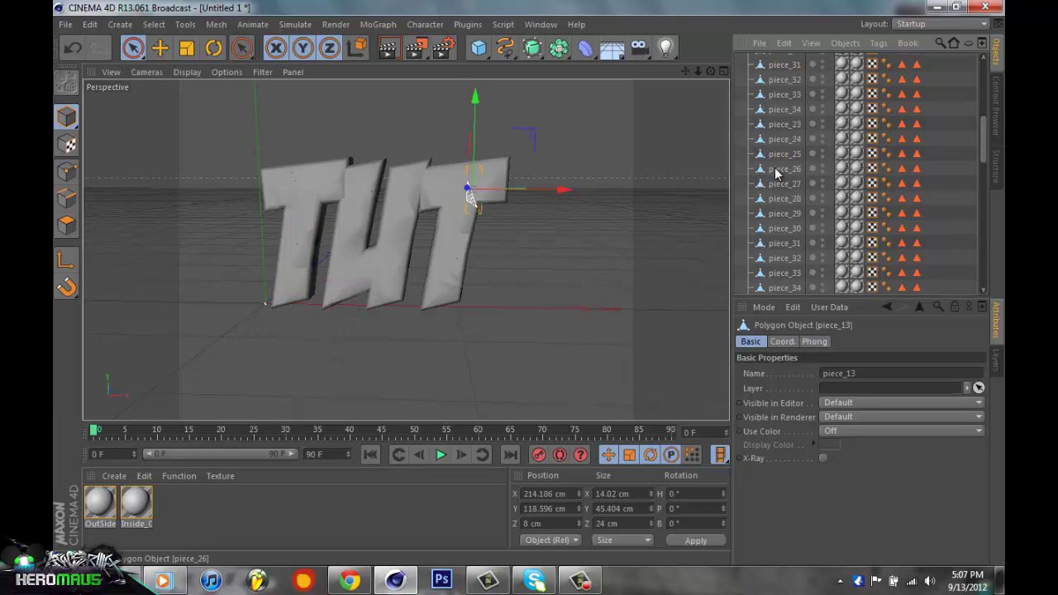
click(782, 168)
scroll(782, 169, up, 12)
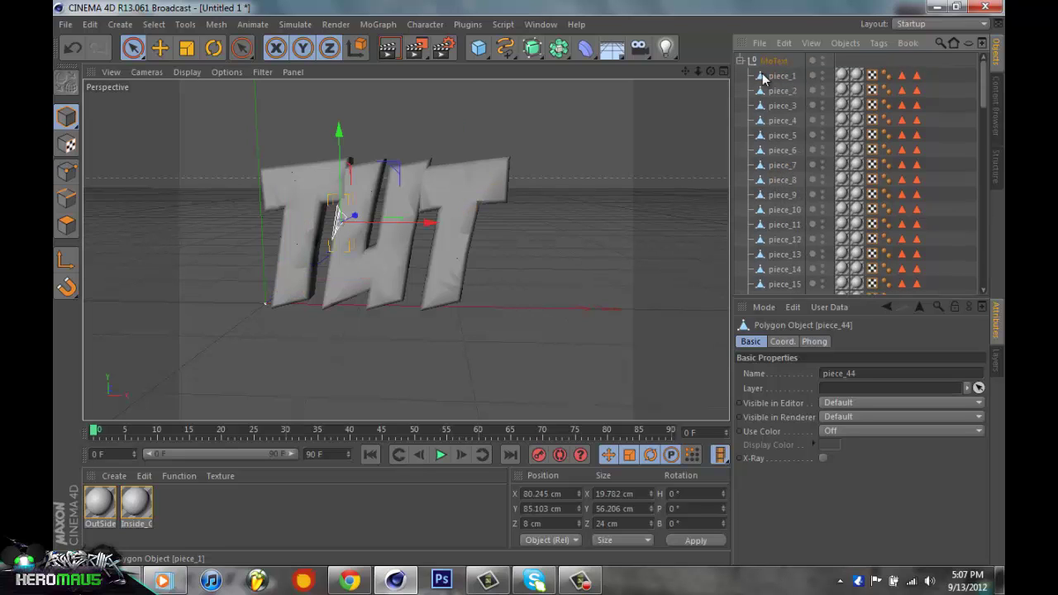
Collapse the MoText null and nest it inside a new MoGraph Fracture object.
click(740, 60)
click(740, 61)
click(741, 60)
click(768, 61)
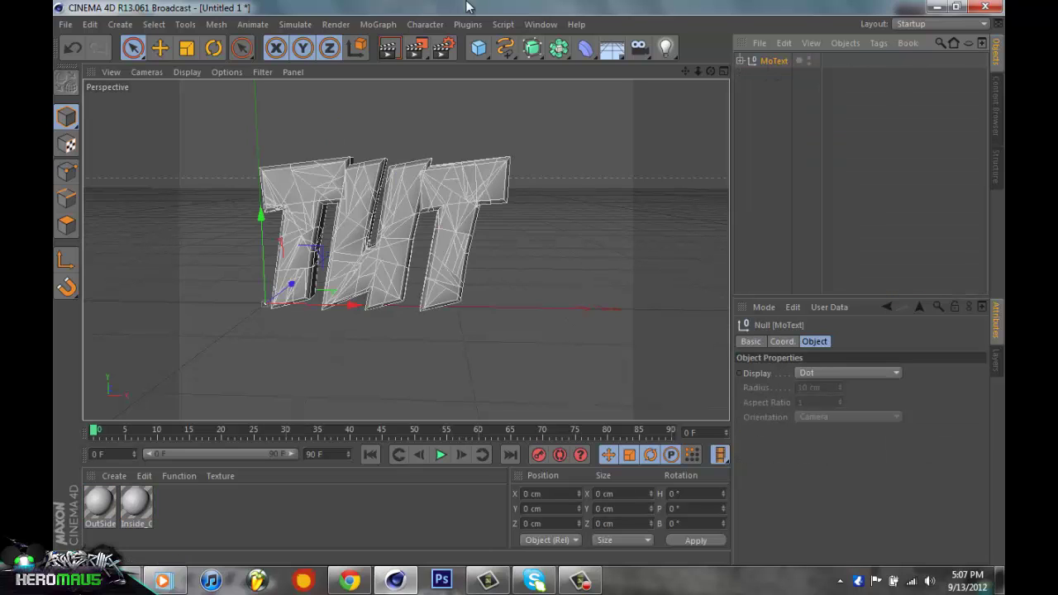
click(377, 25)
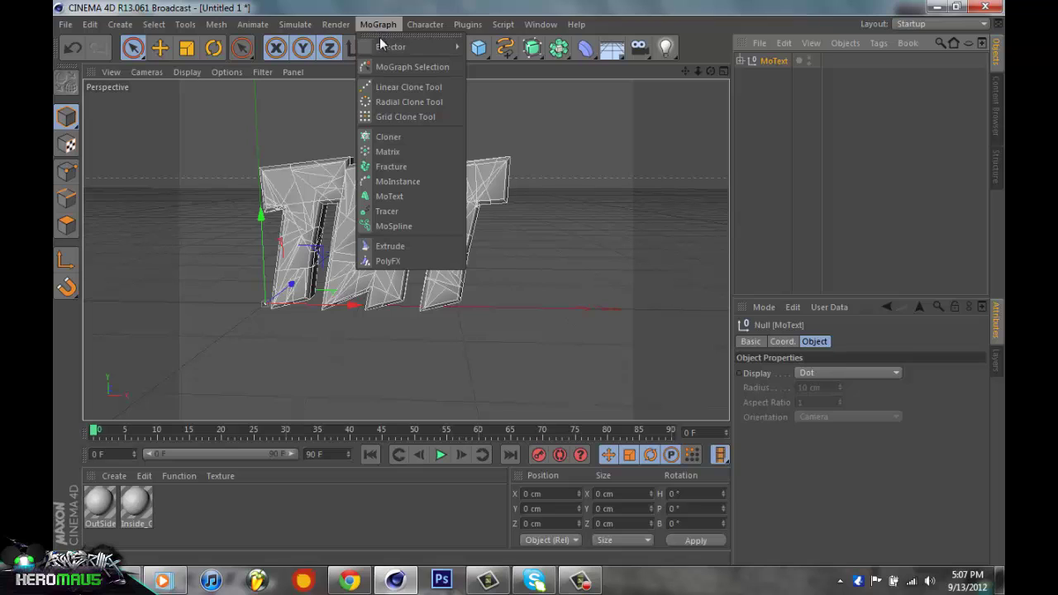
click(398, 169)
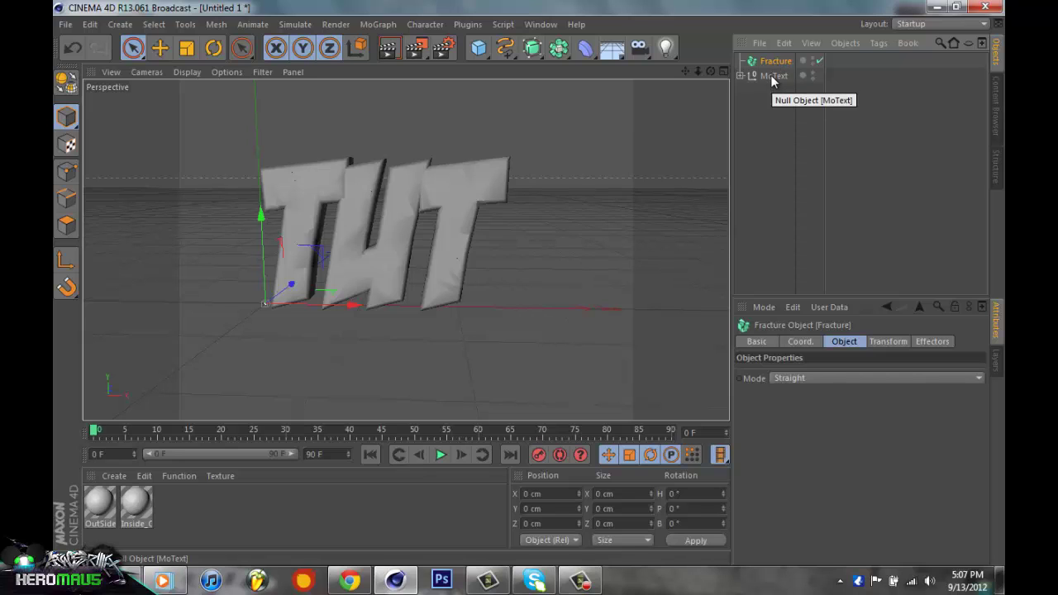
drag(774, 76, 771, 66)
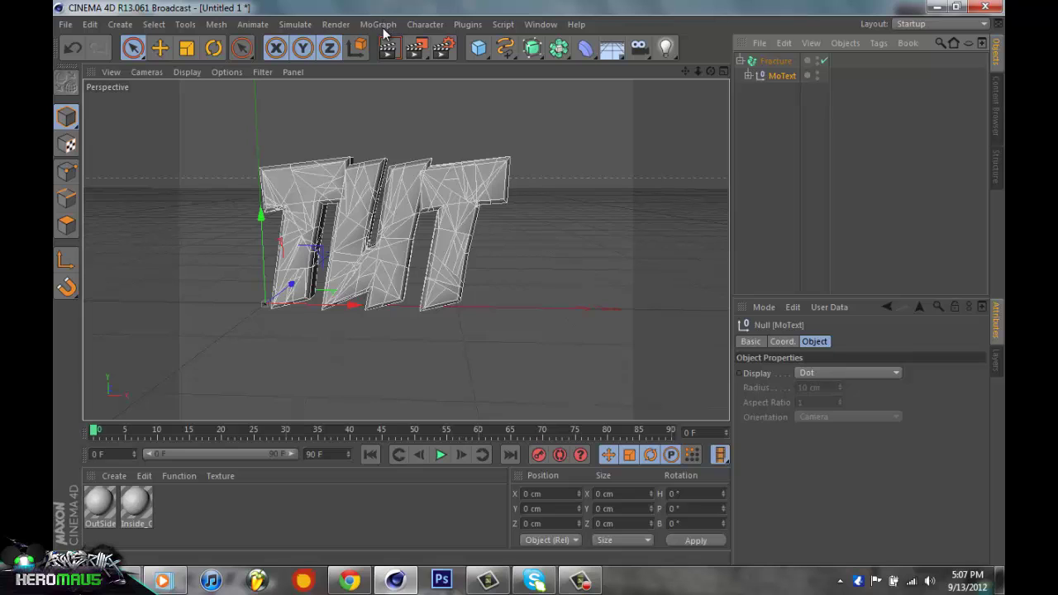
Add a Random effector to the Fracture object, nest the Fracture under it, and set the effector strength to 7%.
click(769, 61)
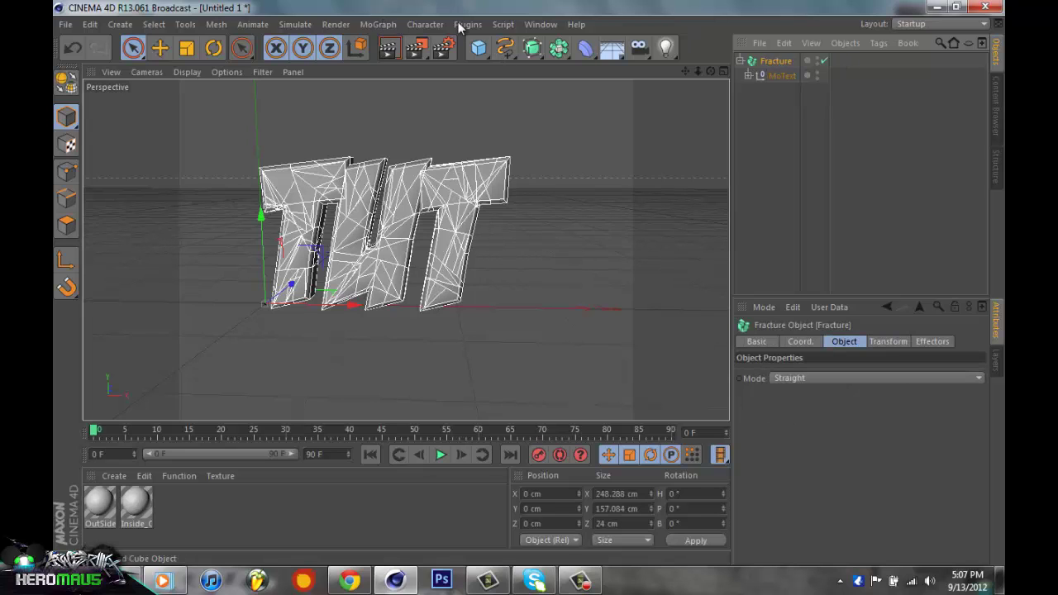
click(379, 24)
mouse_move(403, 48)
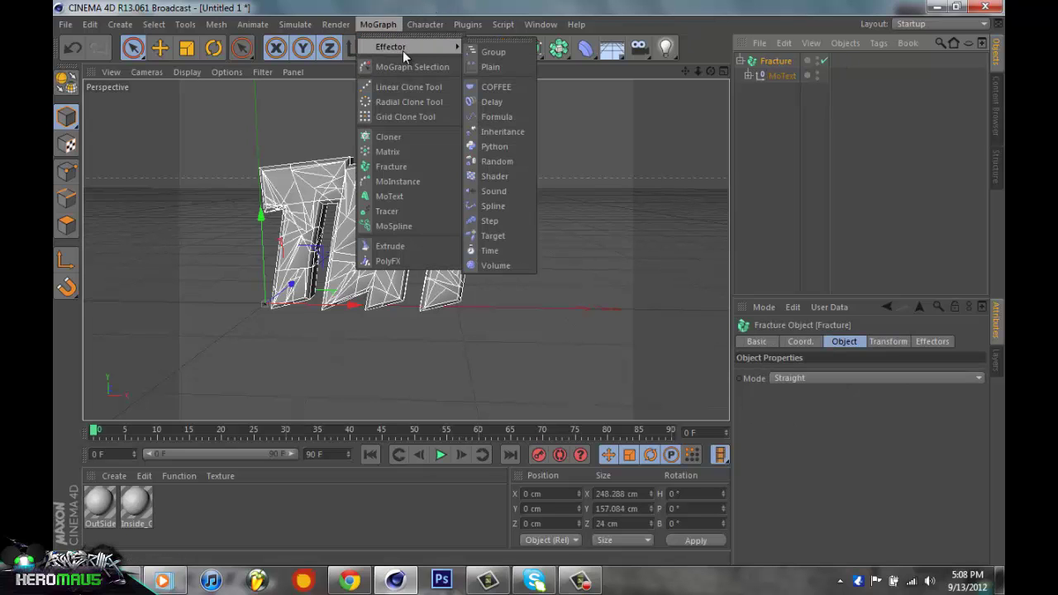
click(495, 161)
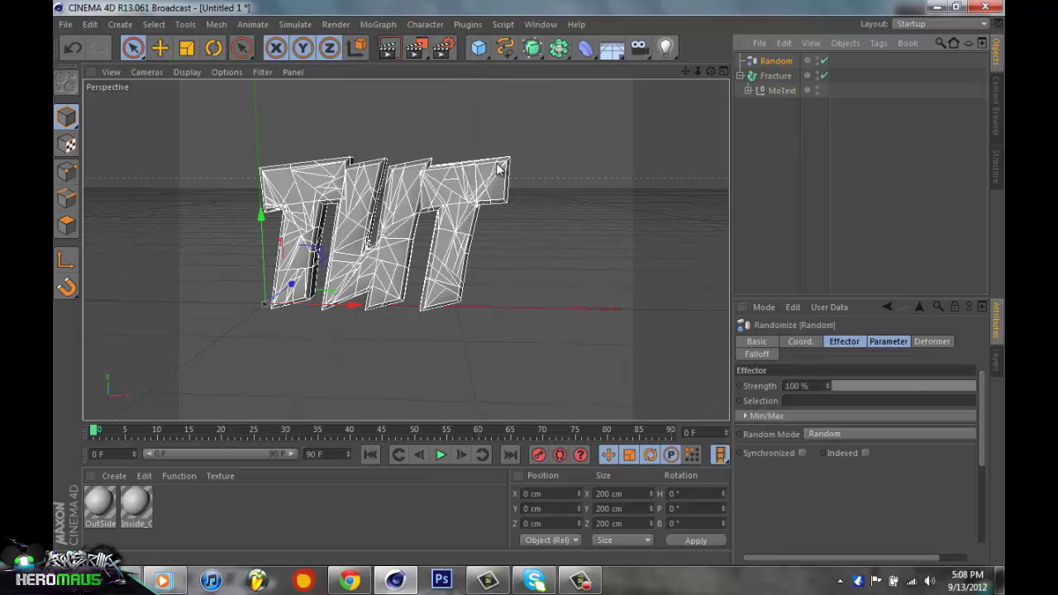
drag(777, 76, 778, 63)
click(777, 61)
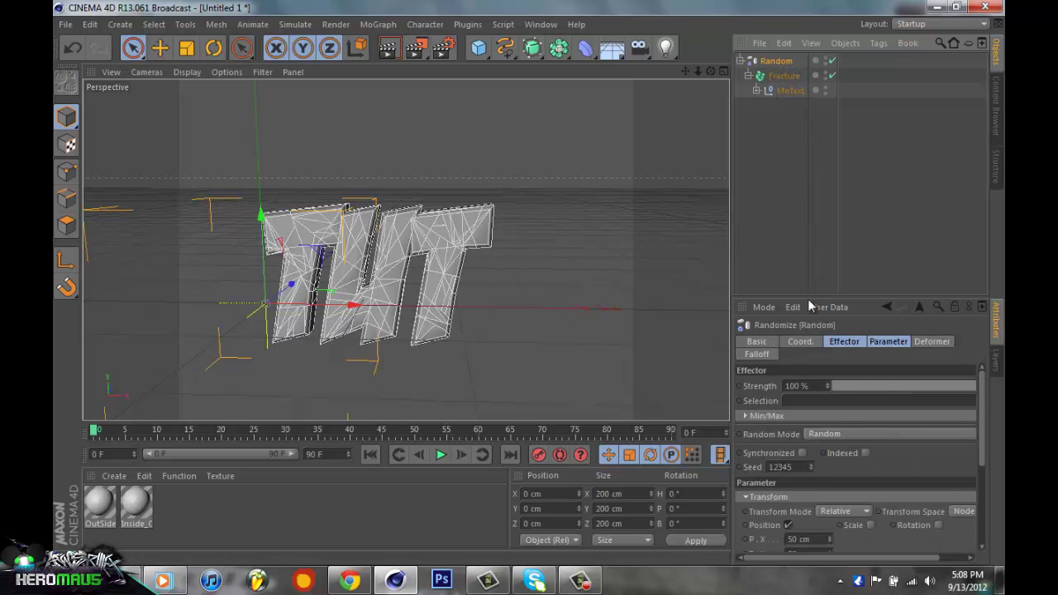
click(845, 385)
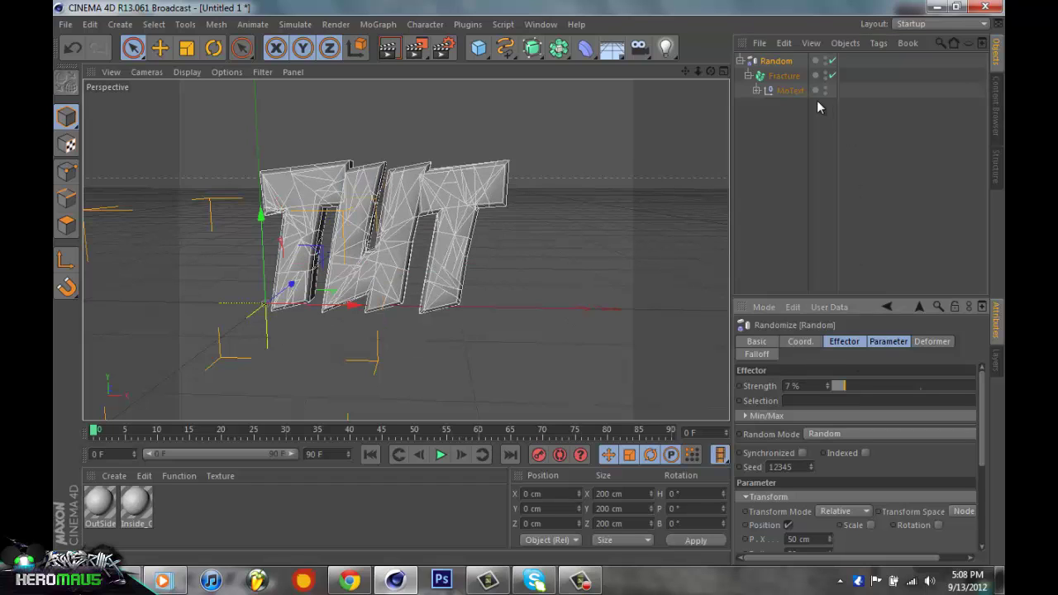
Set the Fracture mode to Explode Segments and the Random effector's strength to 8%.
click(782, 75)
click(791, 379)
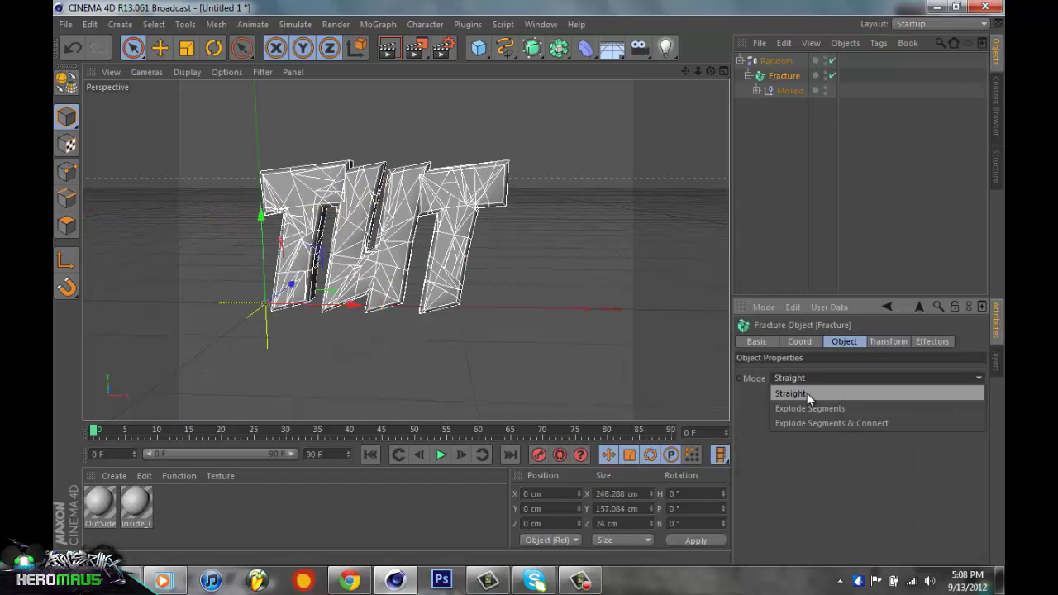
click(800, 410)
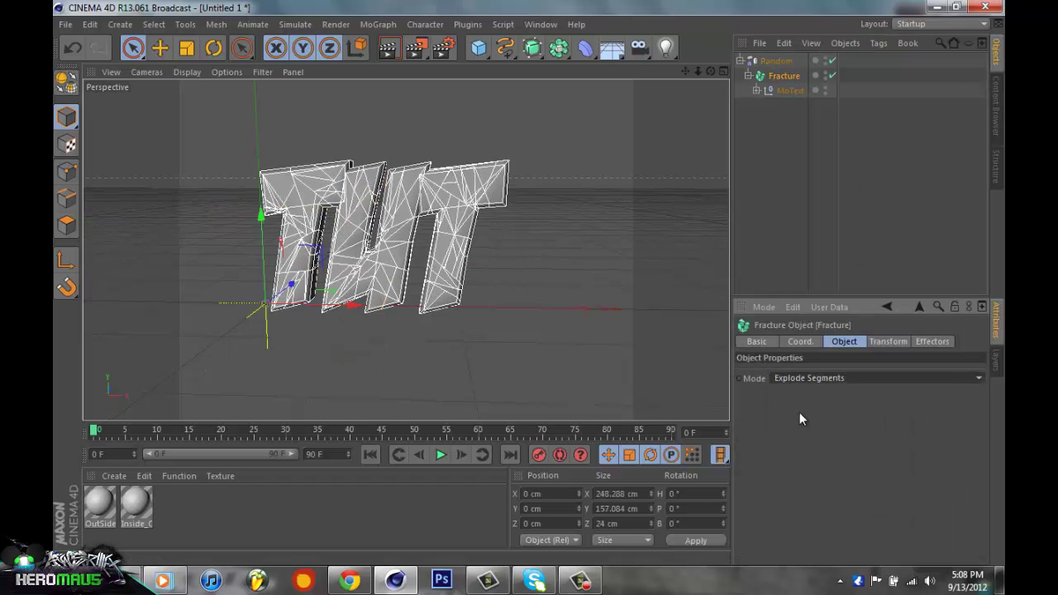
click(779, 61)
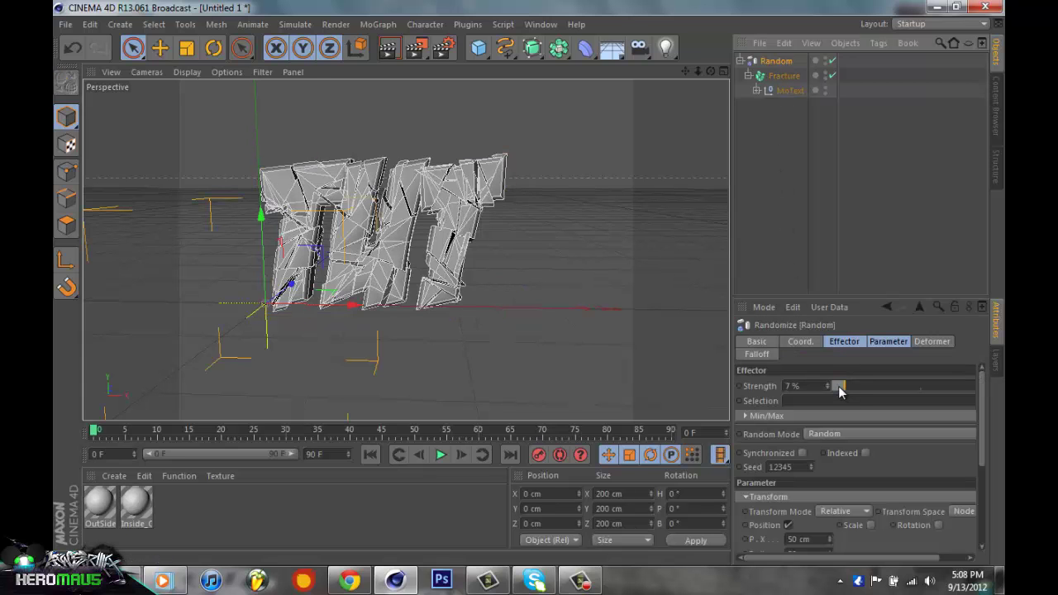
mouse_move(839, 387)
mouse_down()
mouse_move(956, 373)
mouse_move(825, 397)
mouse_move(848, 395)
mouse_up()
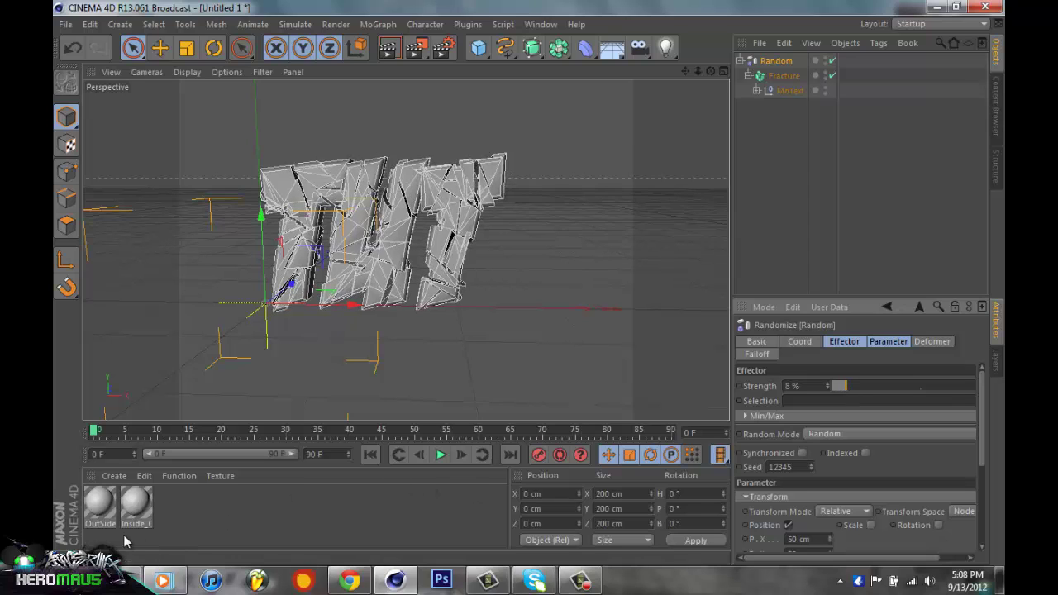
click(159, 512)
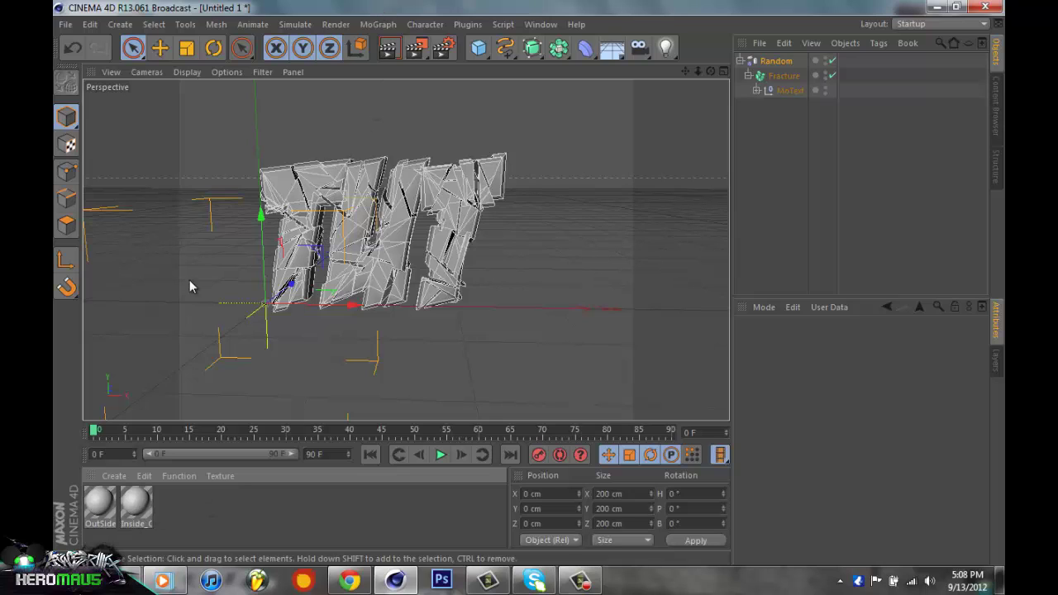
double_click(138, 507)
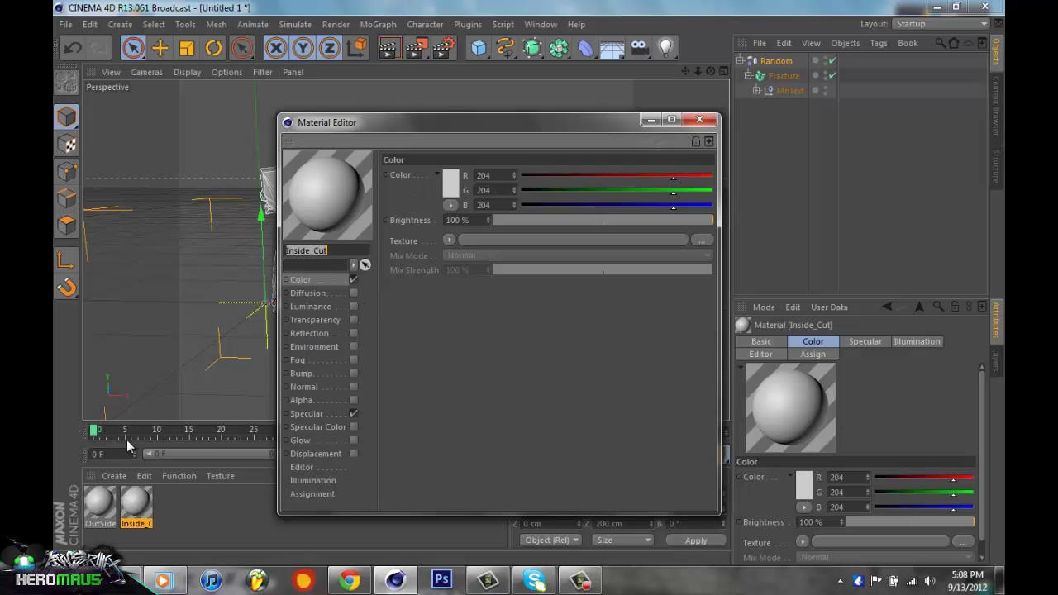
click(450, 191)
mouse_move(460, 160)
mouse_down()
mouse_move(474, 156)
mouse_move(462, 193)
mouse_move(458, 148)
mouse_up()
click(474, 264)
click(699, 119)
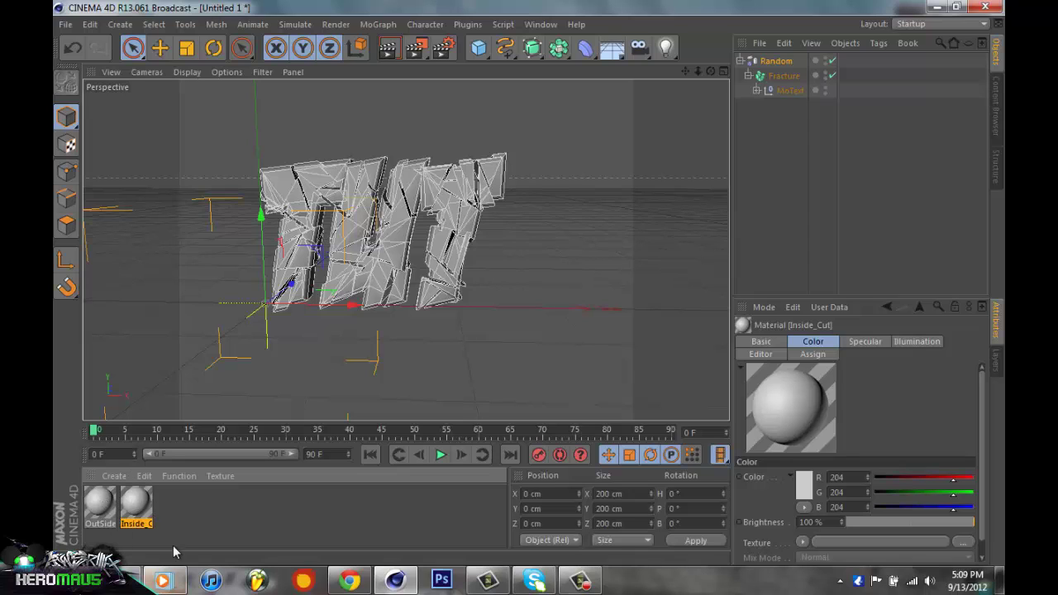
Deselect everything and examine the shattered text's displaced pieces up close.
click(568, 261)
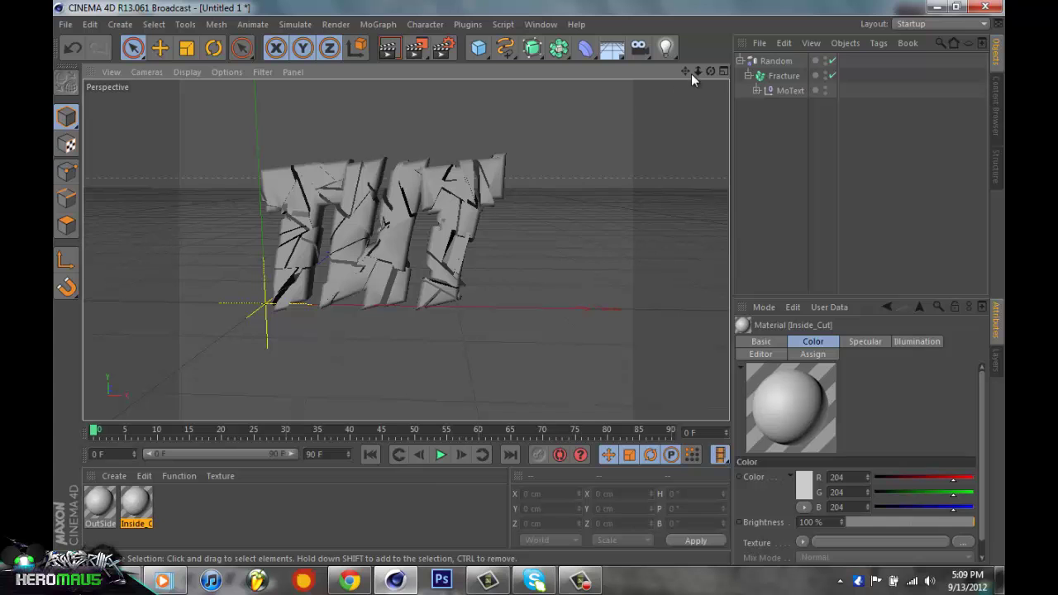
mouse_move(530, 282)
mouse_down()
mouse_move(538, 251)
mouse_move(530, 289)
mouse_up()
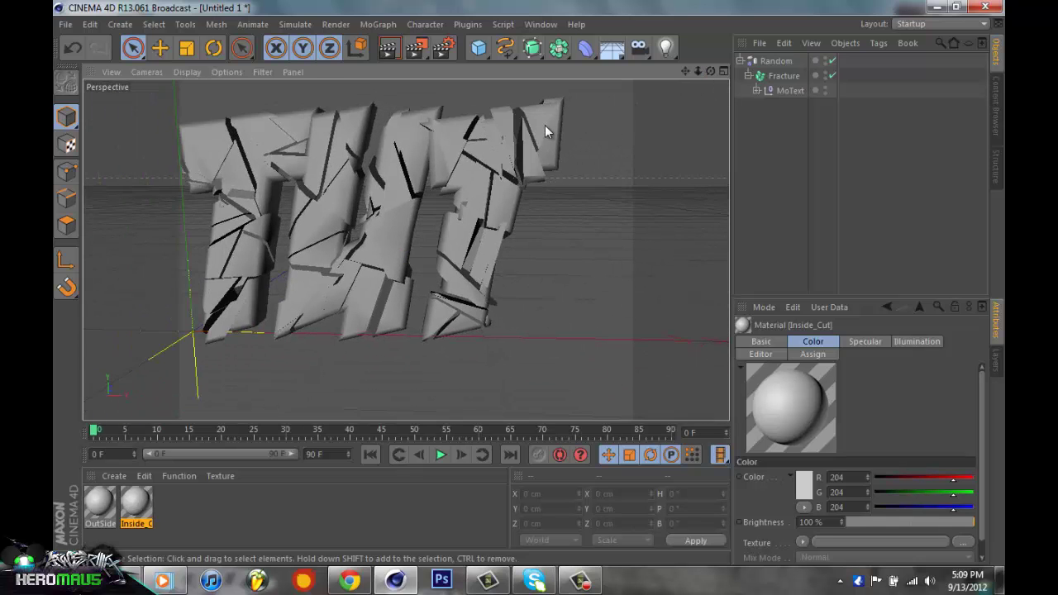
click(520, 120)
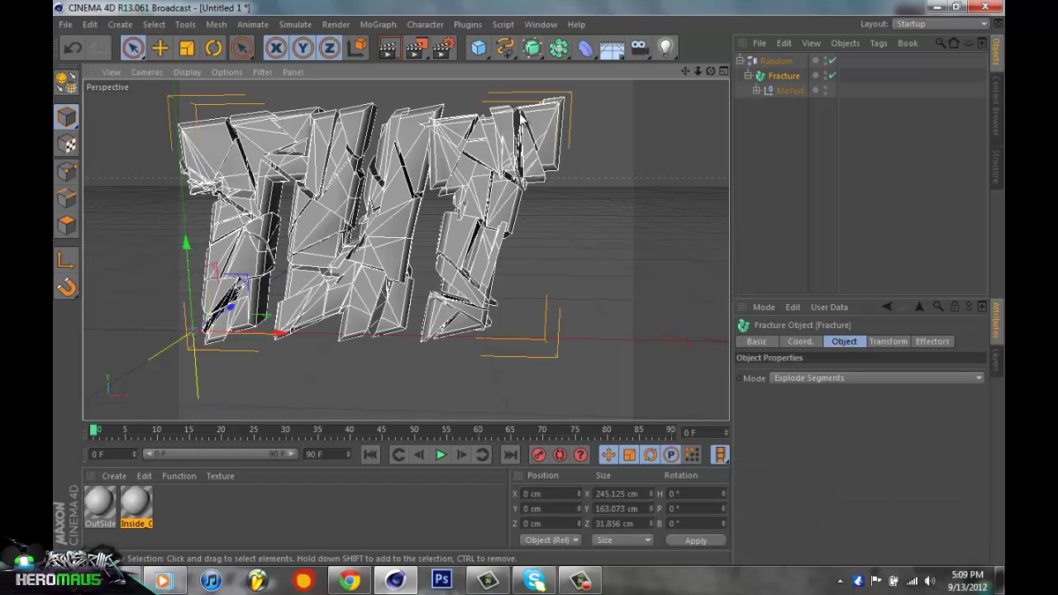
click(583, 273)
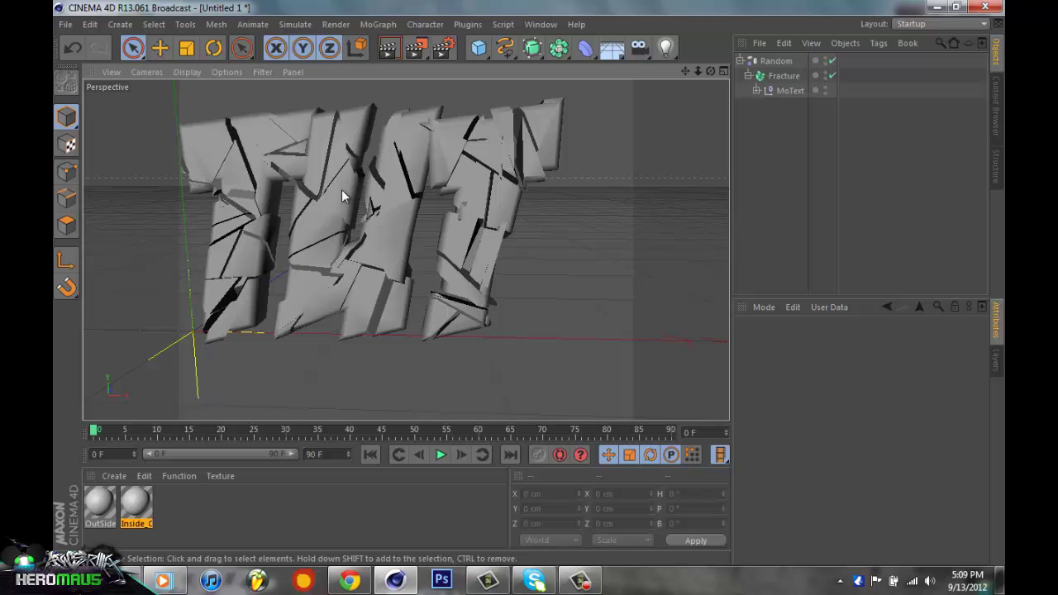
Open the OutSide_Cut material for editing and load a Fresnel shader as its color texture.
click(103, 519)
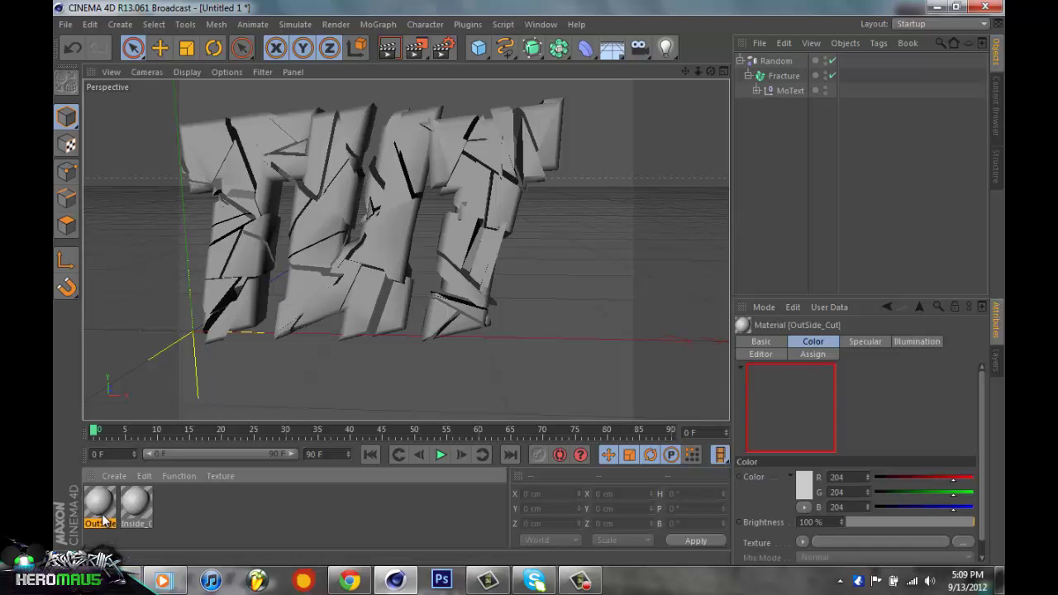
double_click(103, 518)
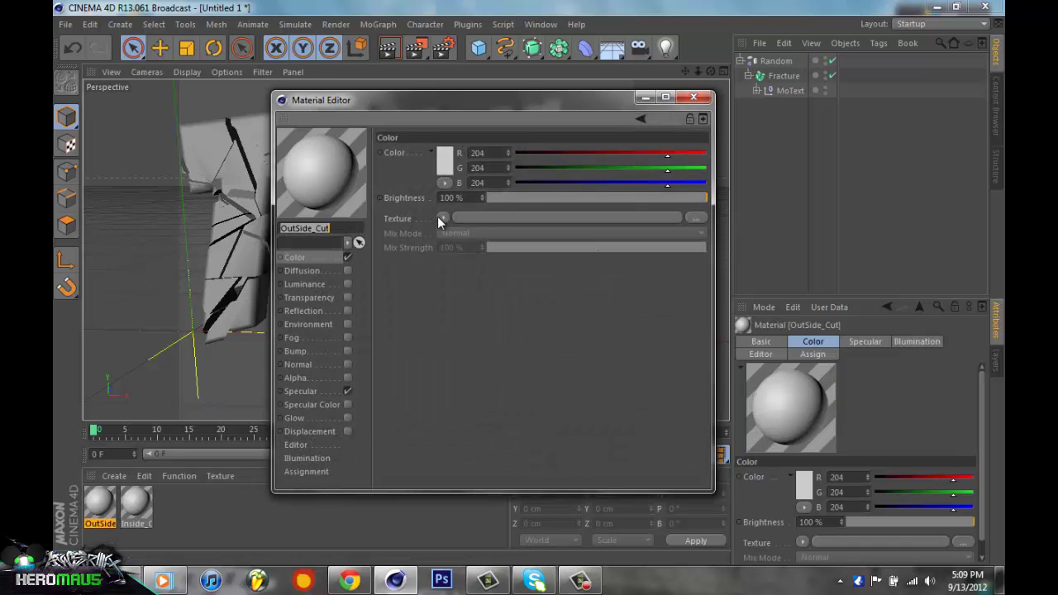
click(441, 218)
click(428, 208)
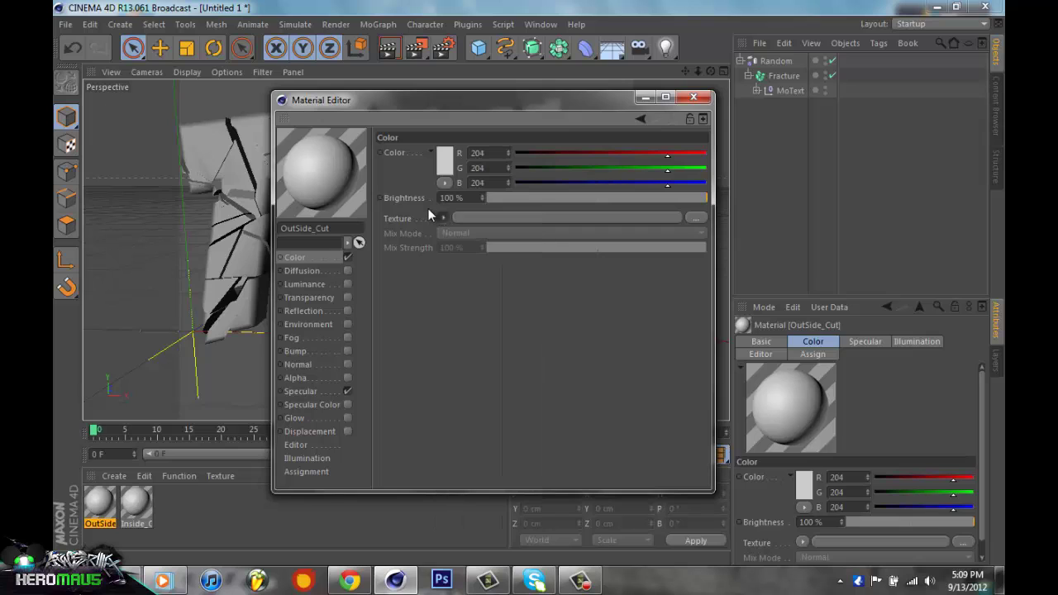
click(445, 157)
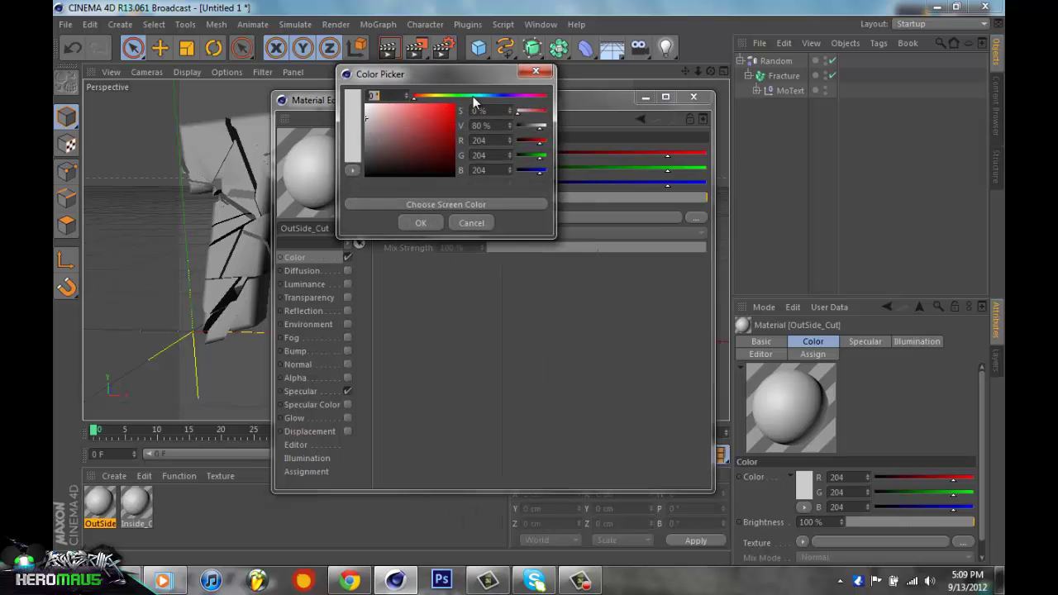
click(472, 222)
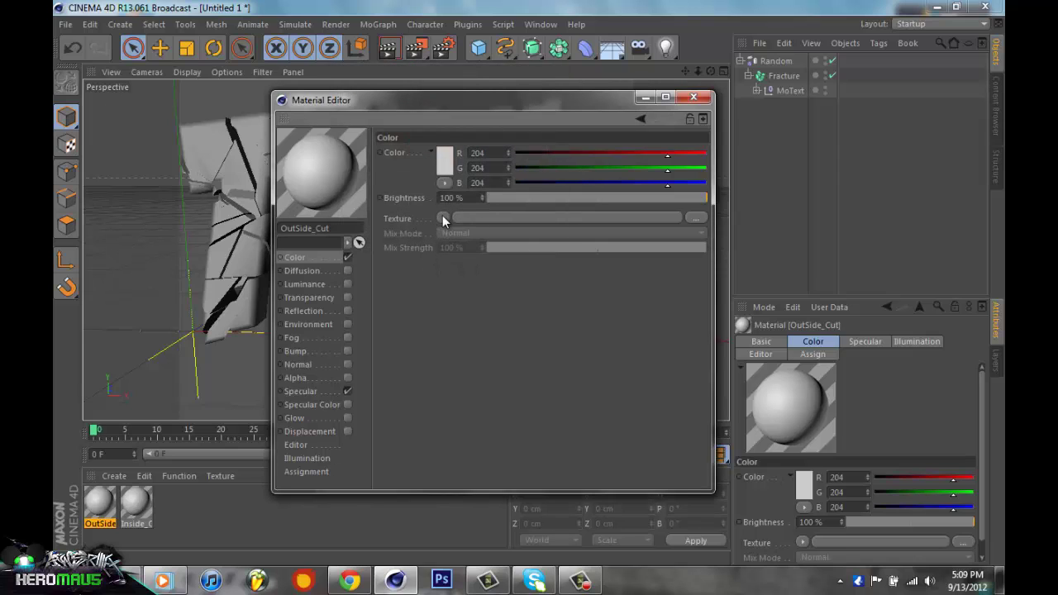
click(443, 218)
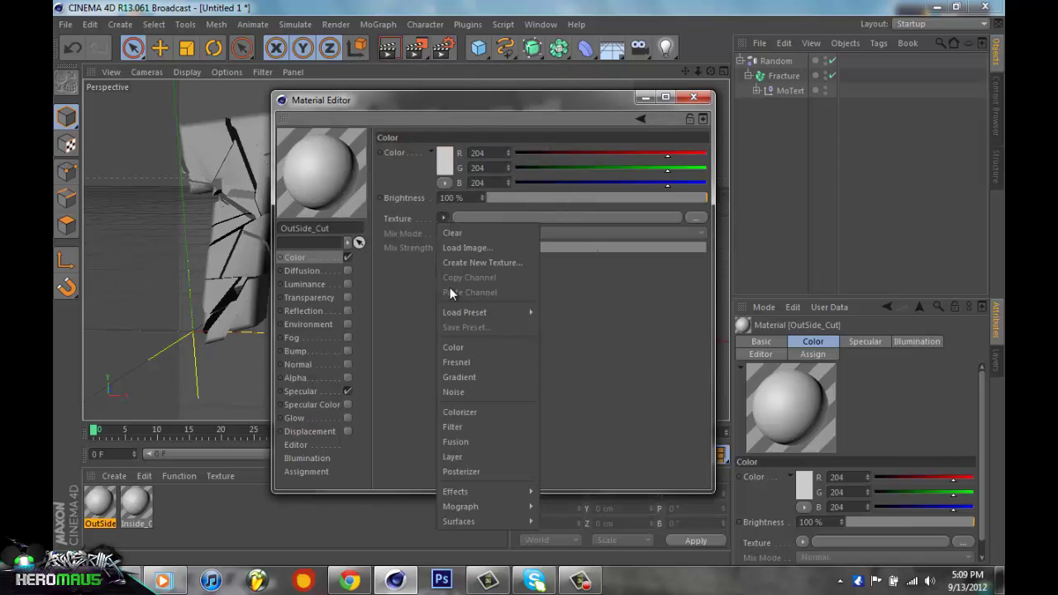
click(459, 365)
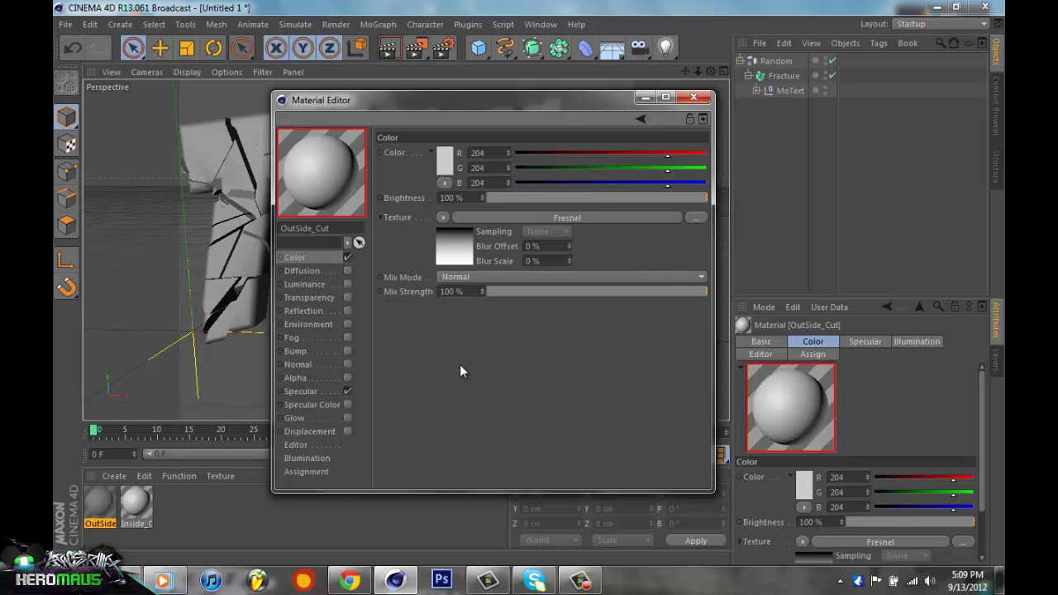
Open the OutSide_Cut Fresnel shader's settings and set the gradient's starting color to black.
click(458, 253)
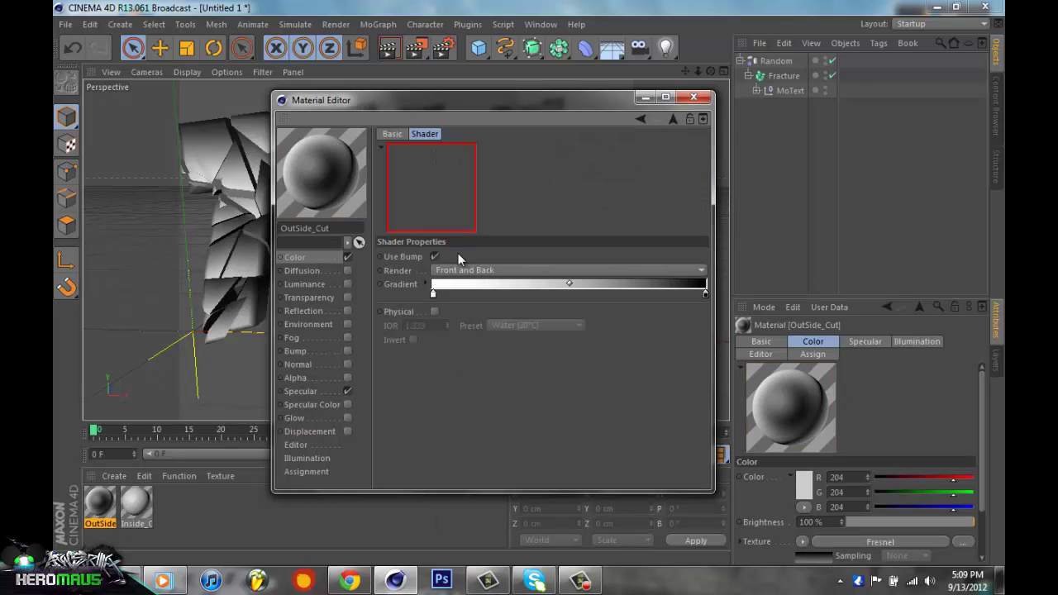
double_click(433, 295)
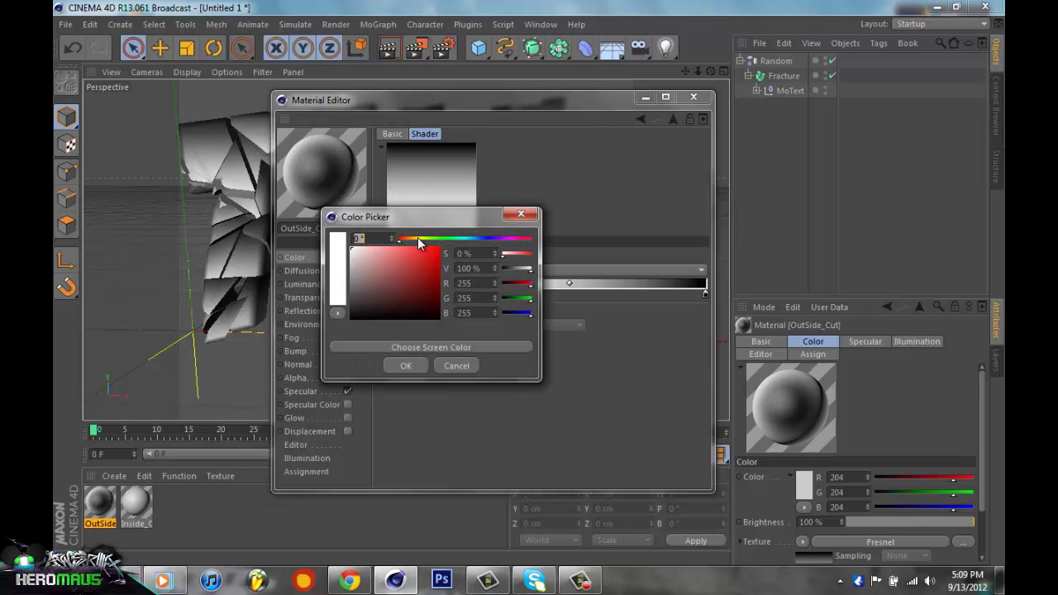
drag(418, 238, 444, 246)
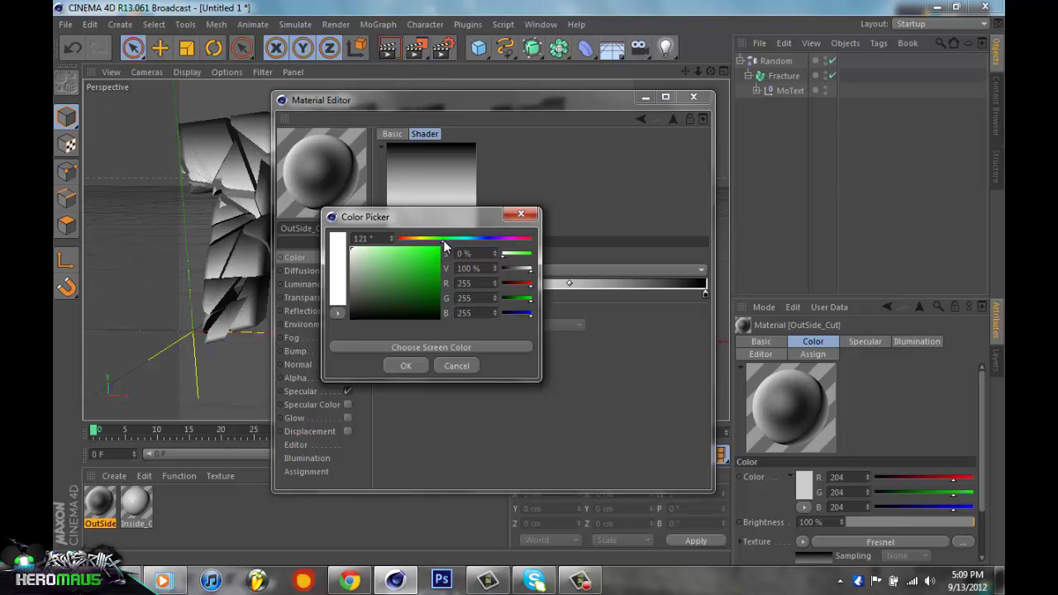
drag(405, 288, 440, 247)
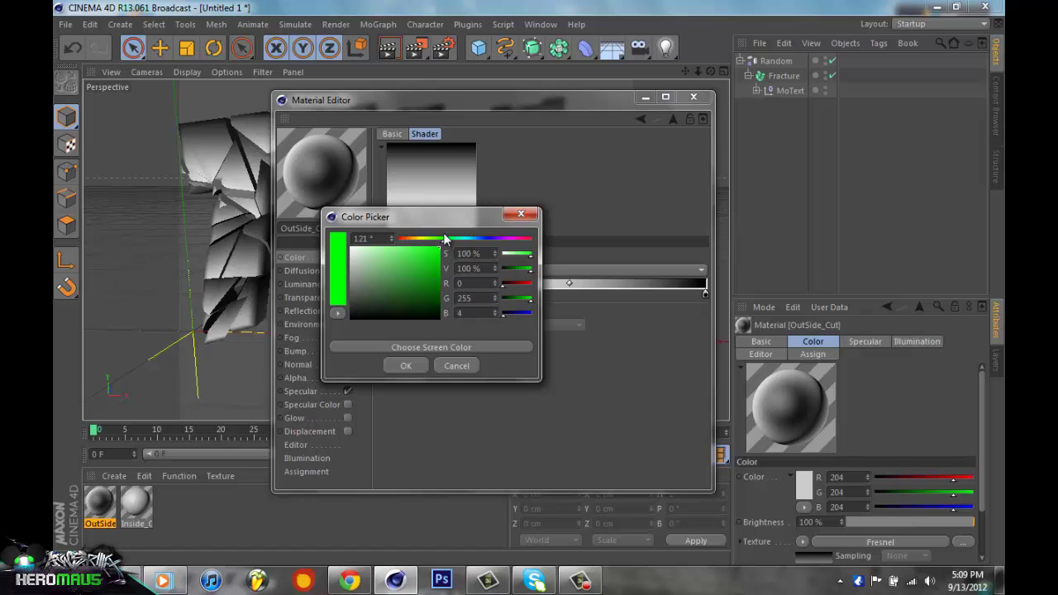
drag(443, 237, 494, 396)
click(407, 367)
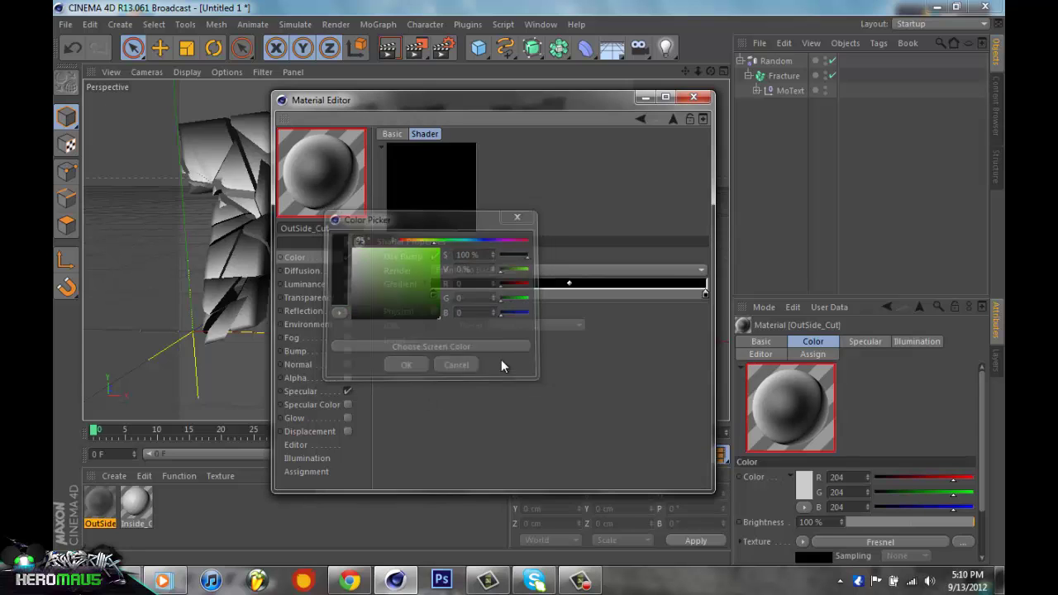
Set the end color of the OutSide_Cut Fresnel gradient to a dark grey and return to the material's color settings.
double_click(705, 295)
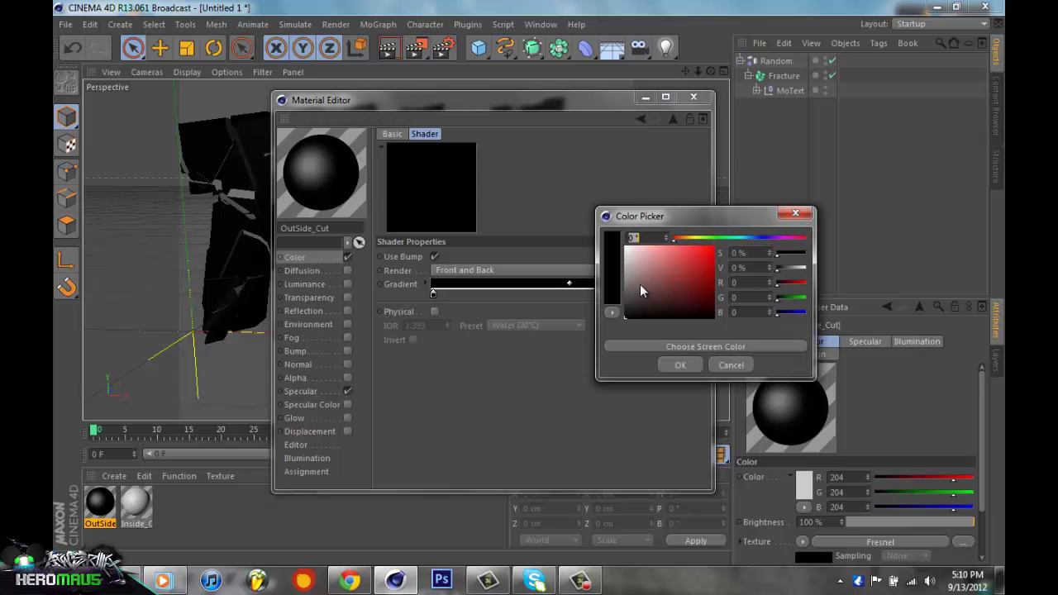
click(625, 301)
click(679, 364)
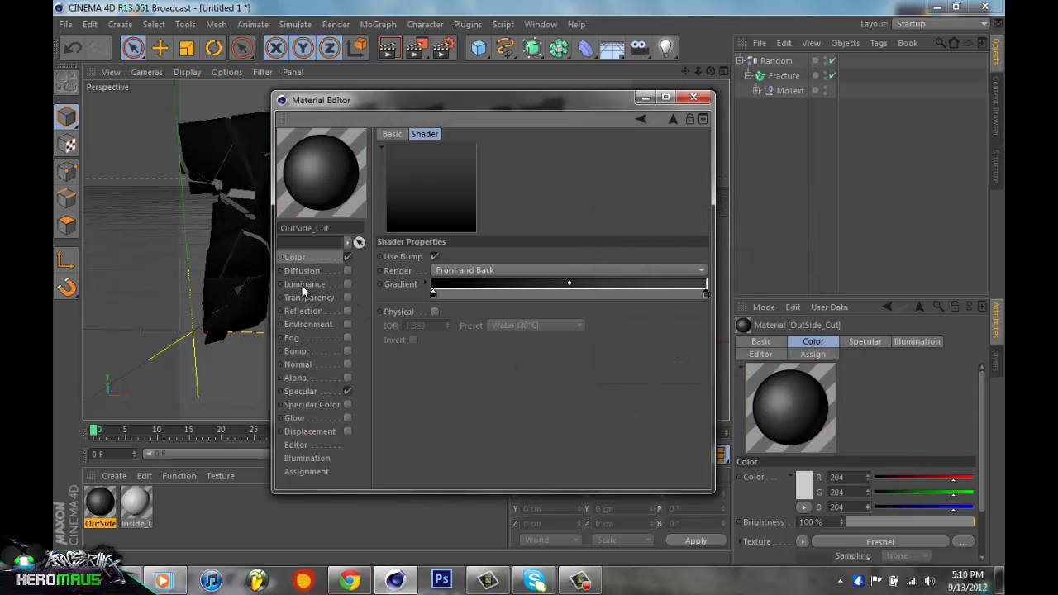
click(299, 261)
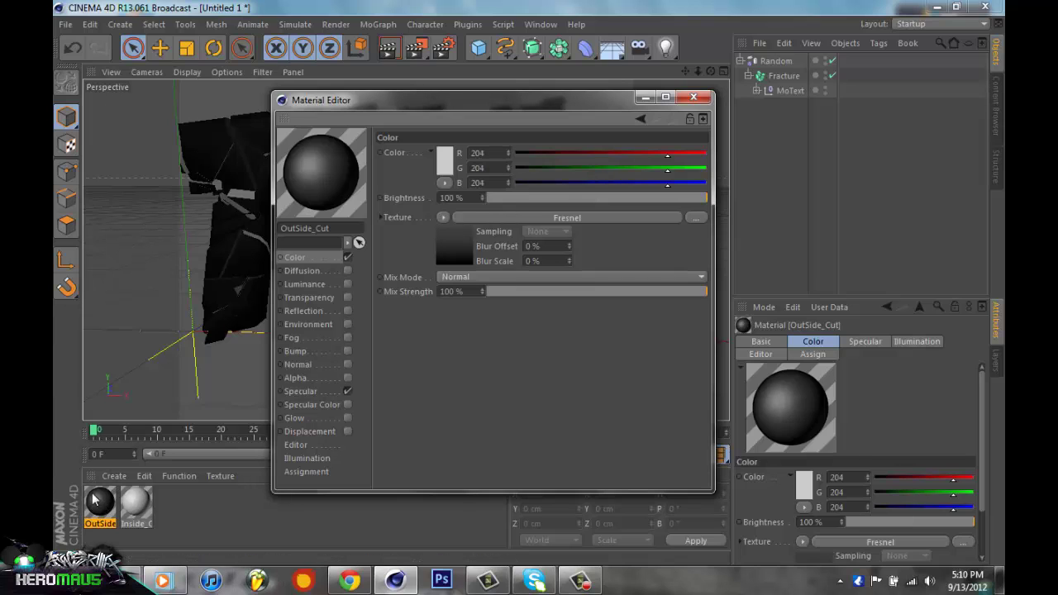
click(113, 477)
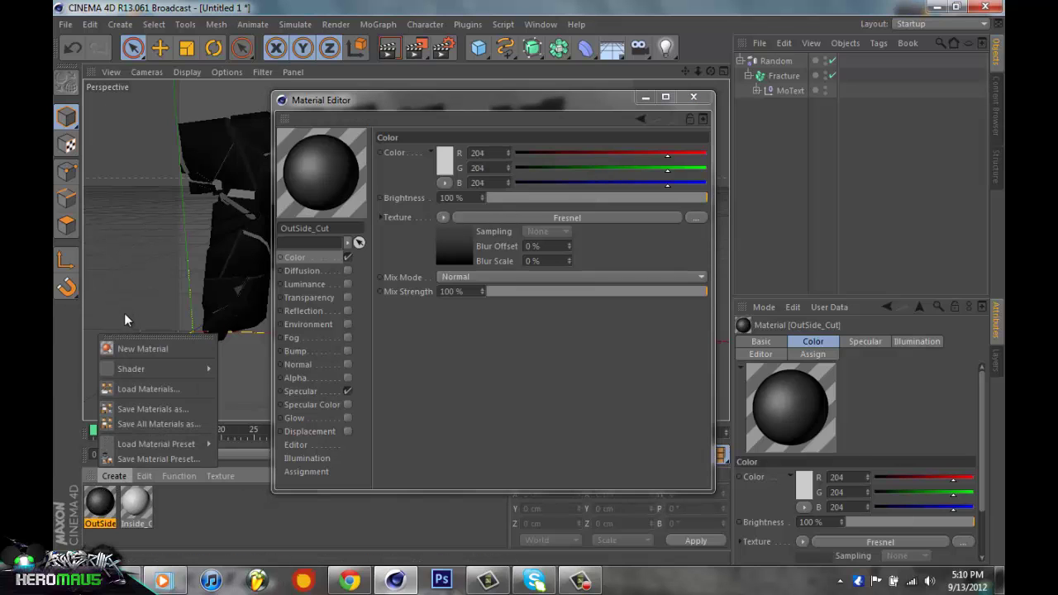
click(529, 413)
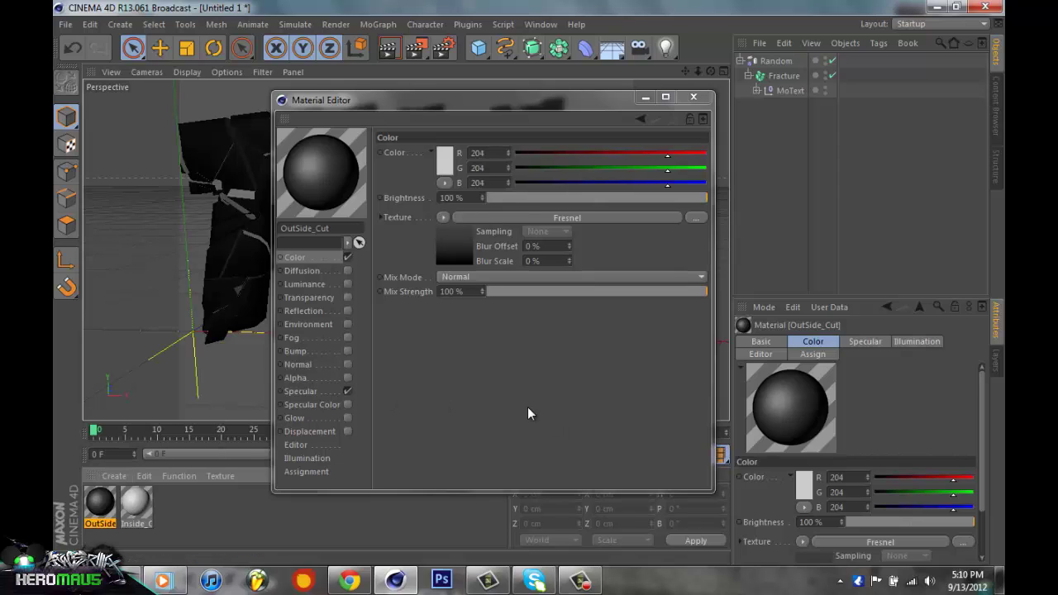
click(363, 101)
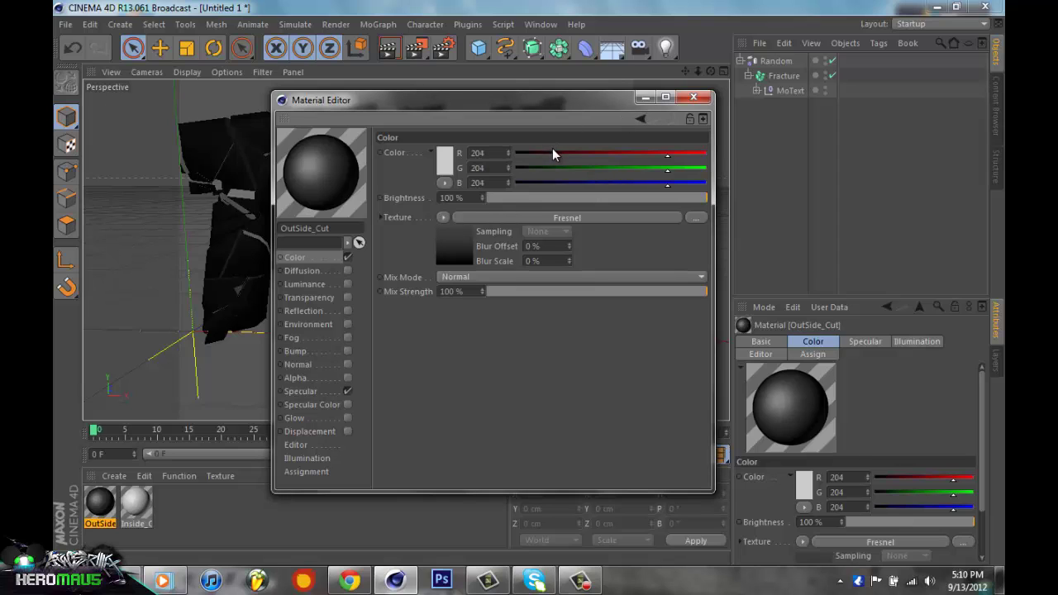
click(116, 477)
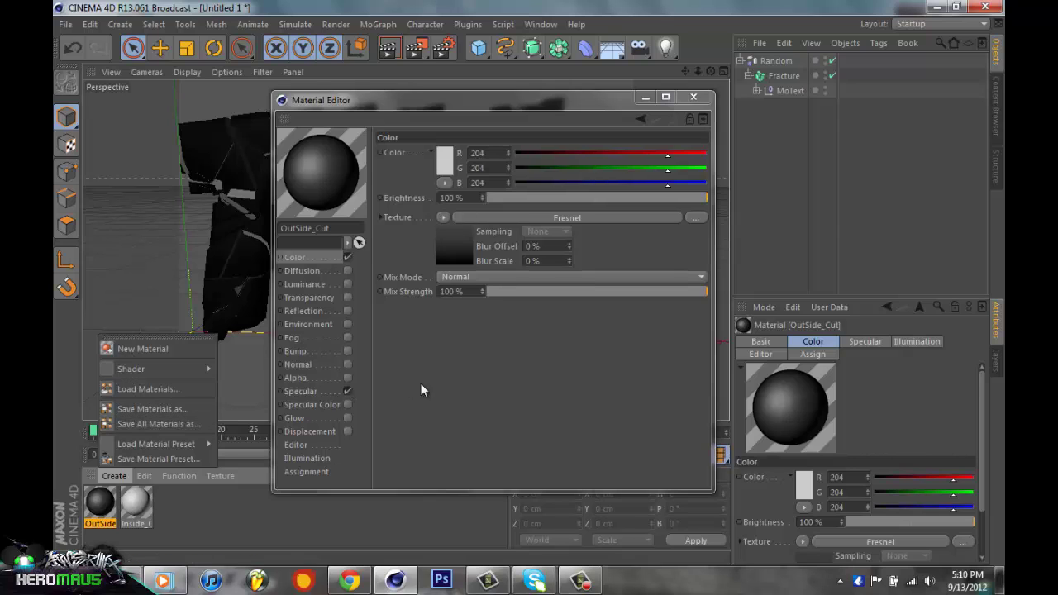
click(448, 322)
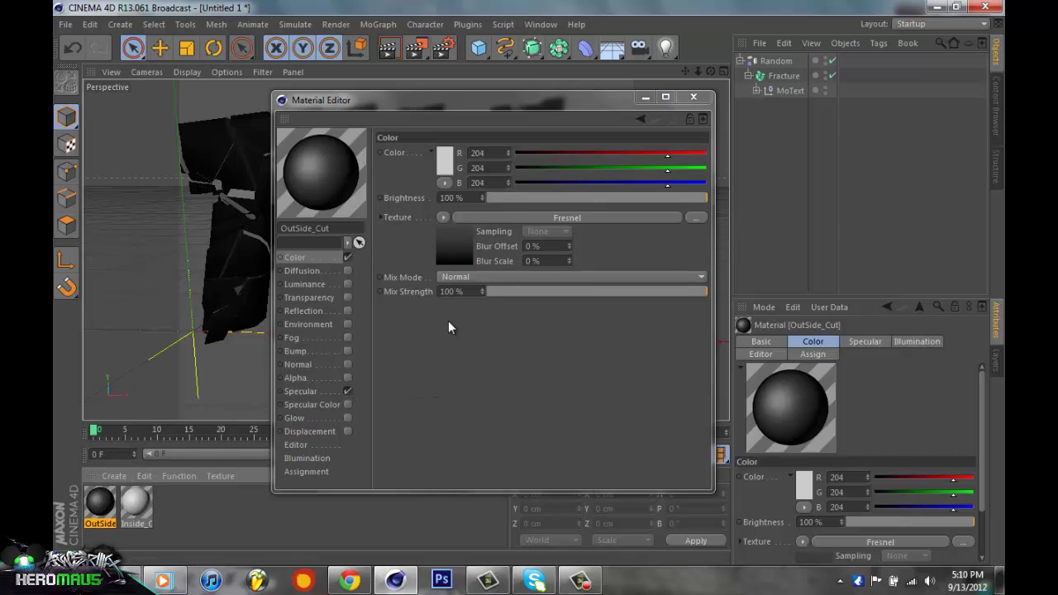
click(447, 240)
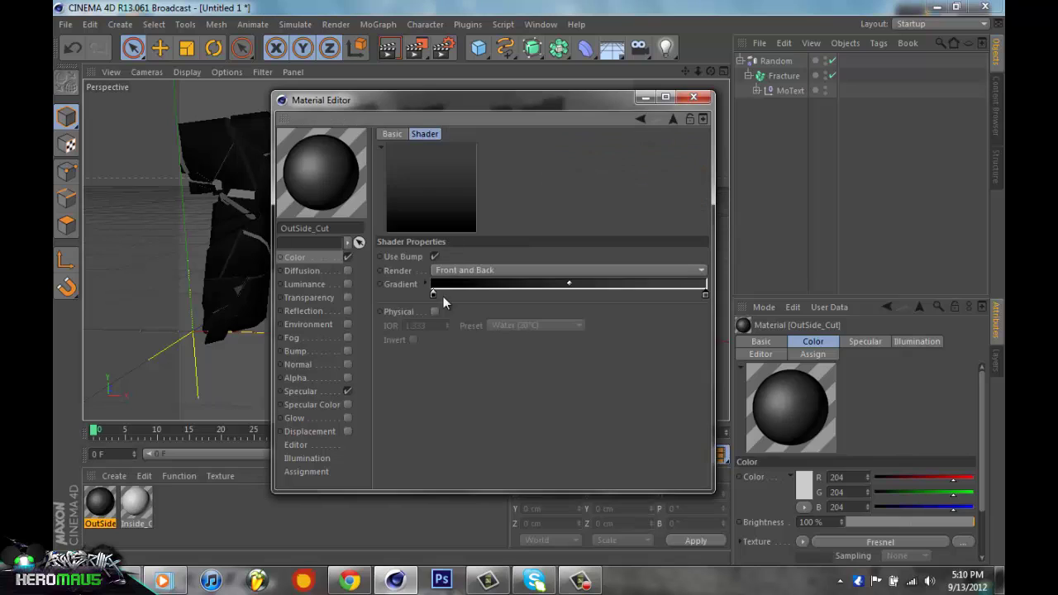
click(311, 259)
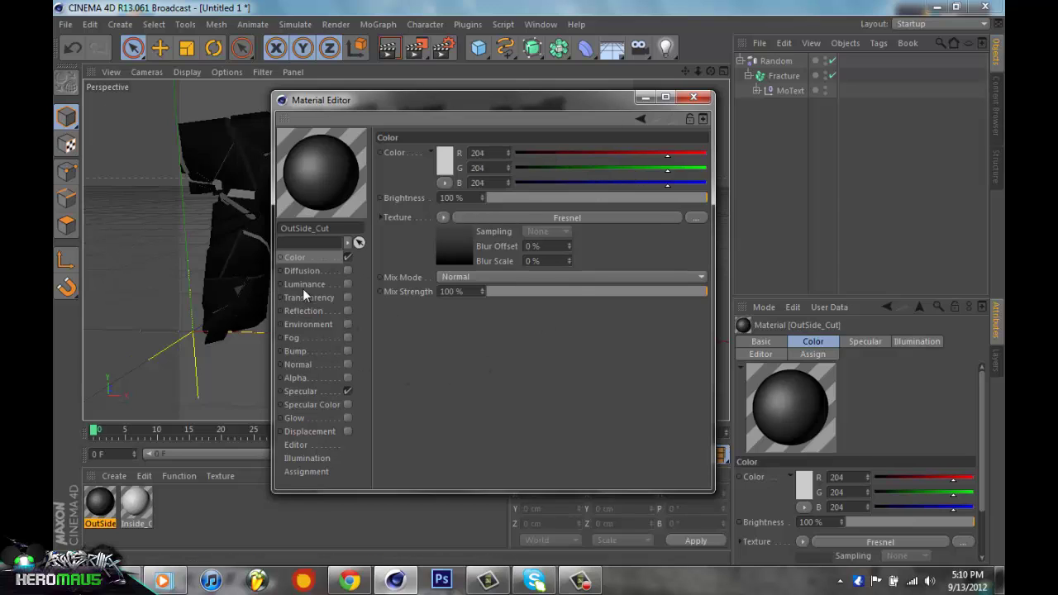
Enable reflection on the OutSide_Cut material and set its brightness to 16%.
click(307, 309)
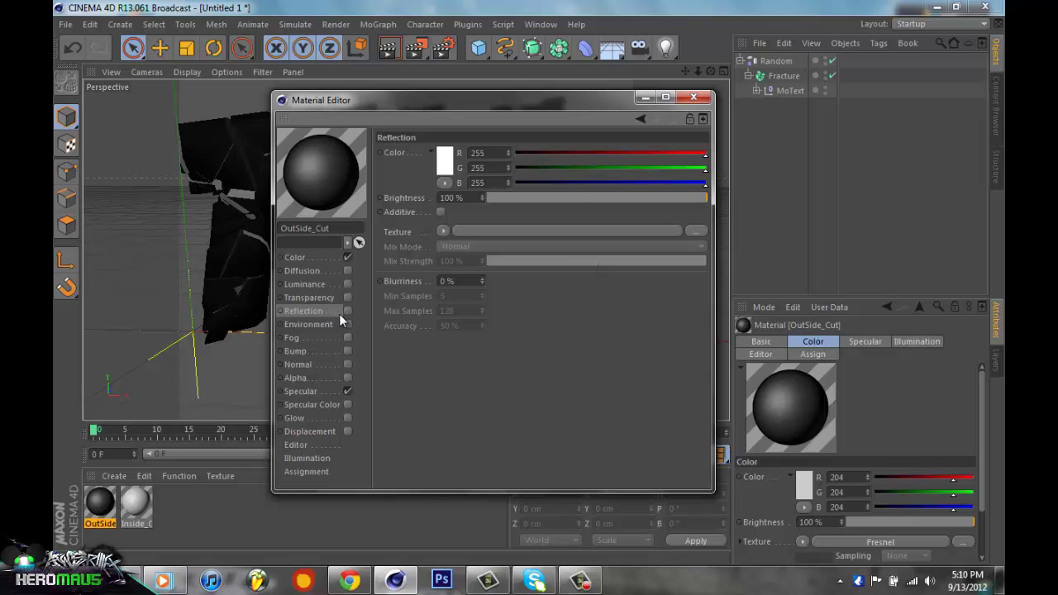
click(346, 310)
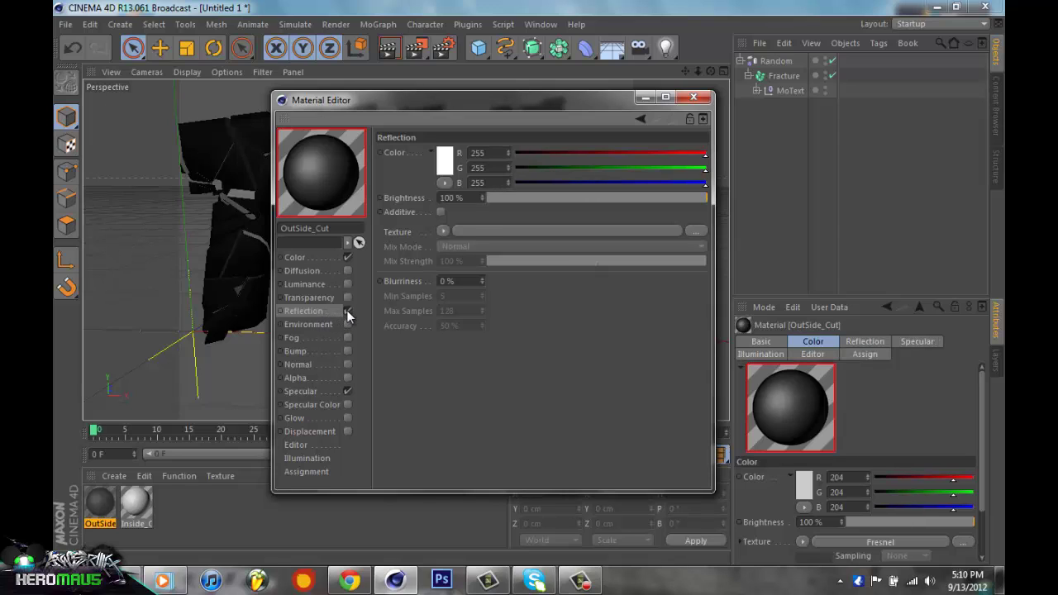
click(444, 229)
click(459, 224)
click(498, 198)
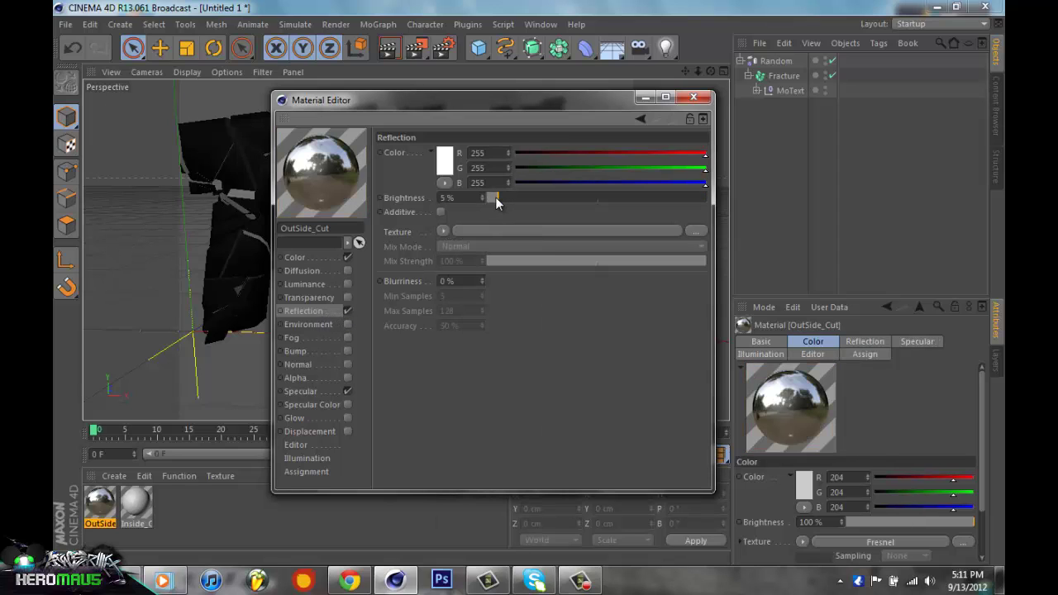
click(498, 198)
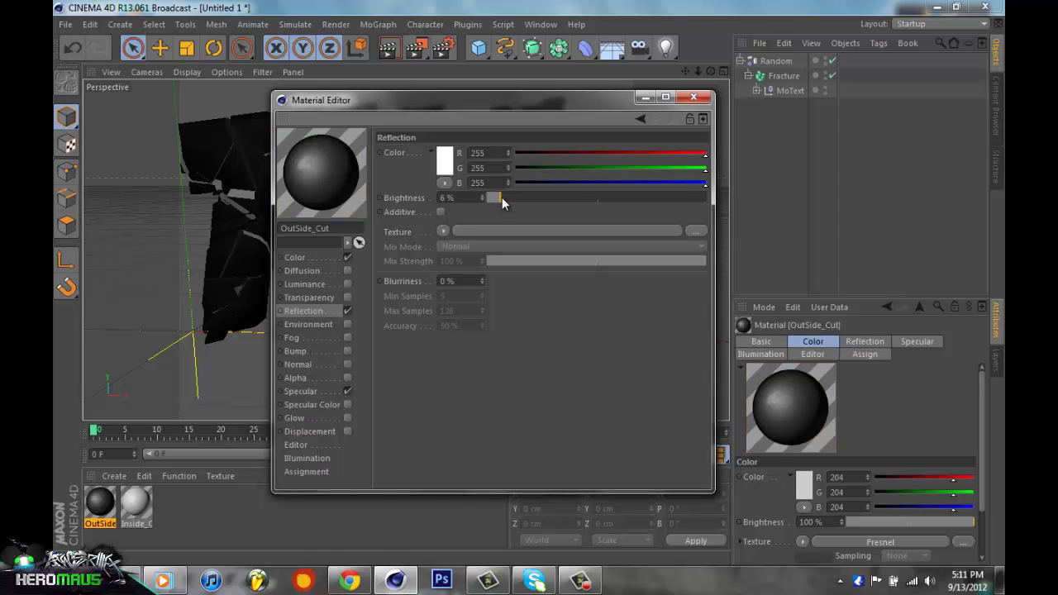
mouse_move(505, 197)
mouse_down()
mouse_move(715, 204)
mouse_move(509, 209)
mouse_move(522, 195)
mouse_up()
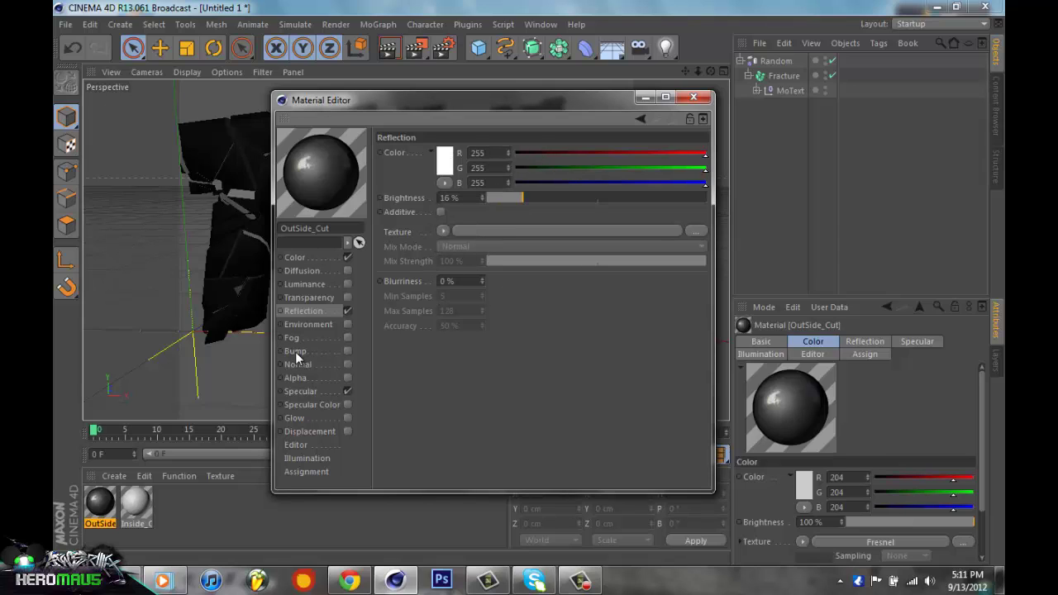
Enable glow on OutSide_Cut with 54% outer and 41% inner strength, and close the material editor.
click(294, 419)
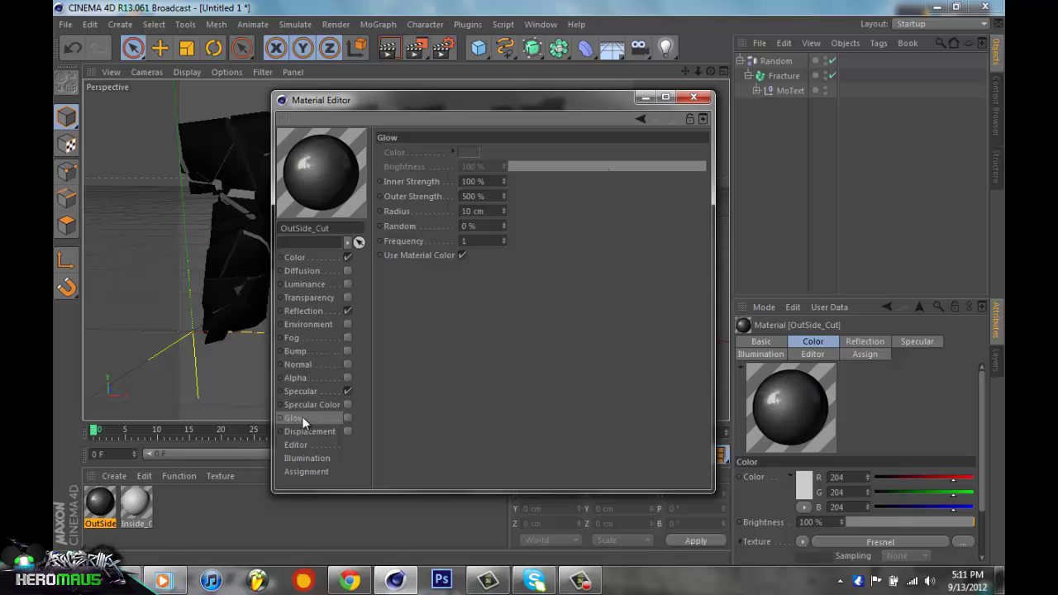
click(348, 417)
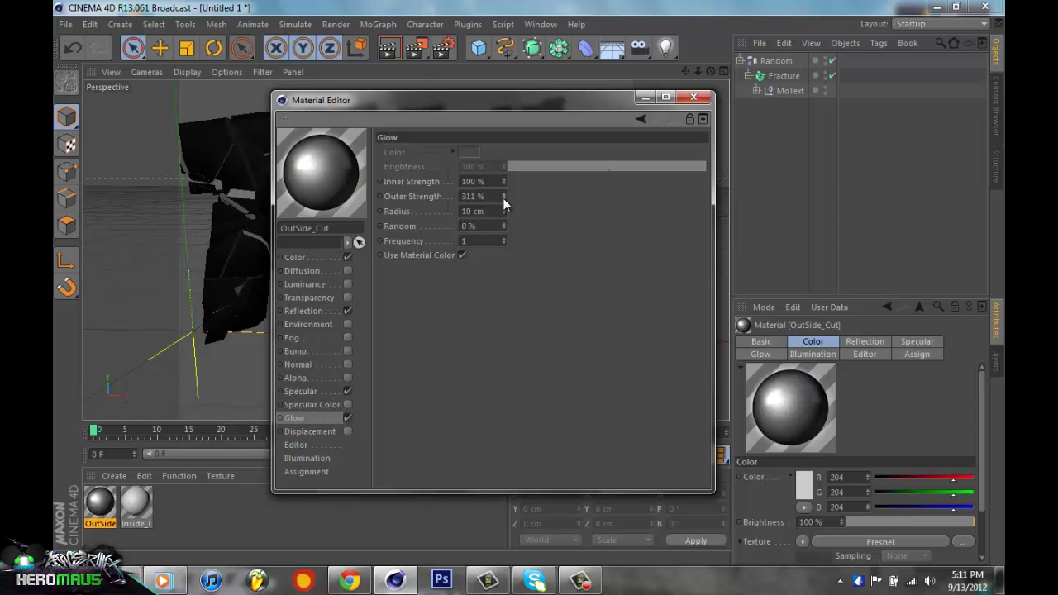
drag(504, 197, 502, 197)
drag(502, 196, 502, 197)
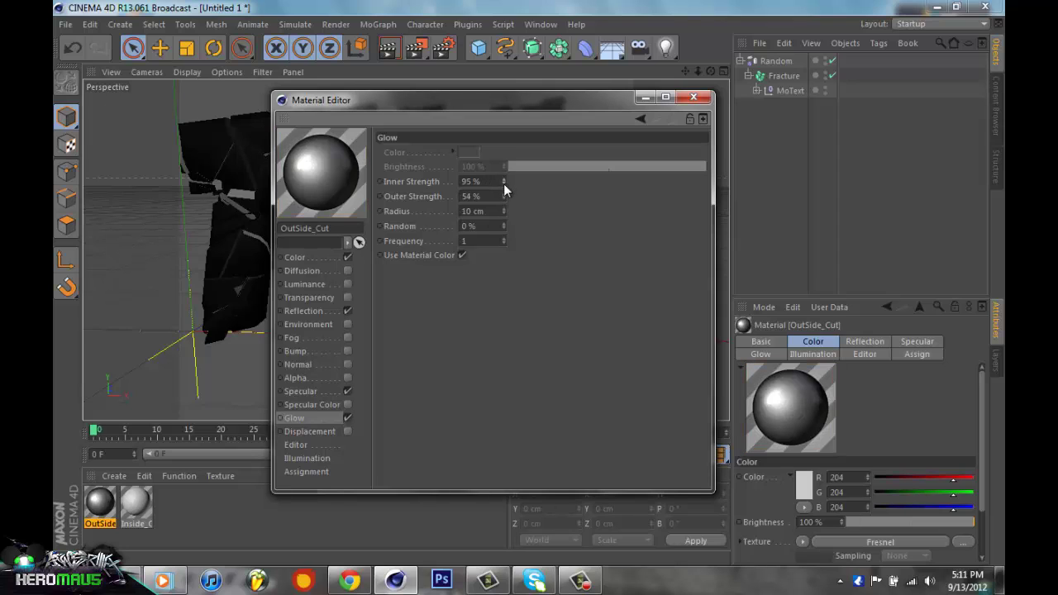
drag(503, 183, 504, 179)
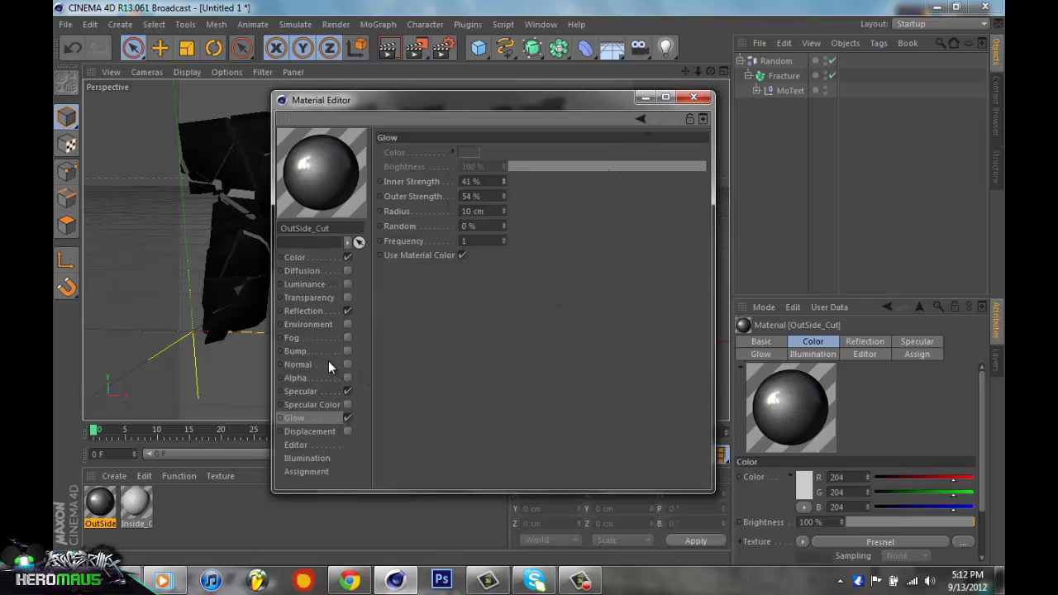
click(693, 97)
click(154, 538)
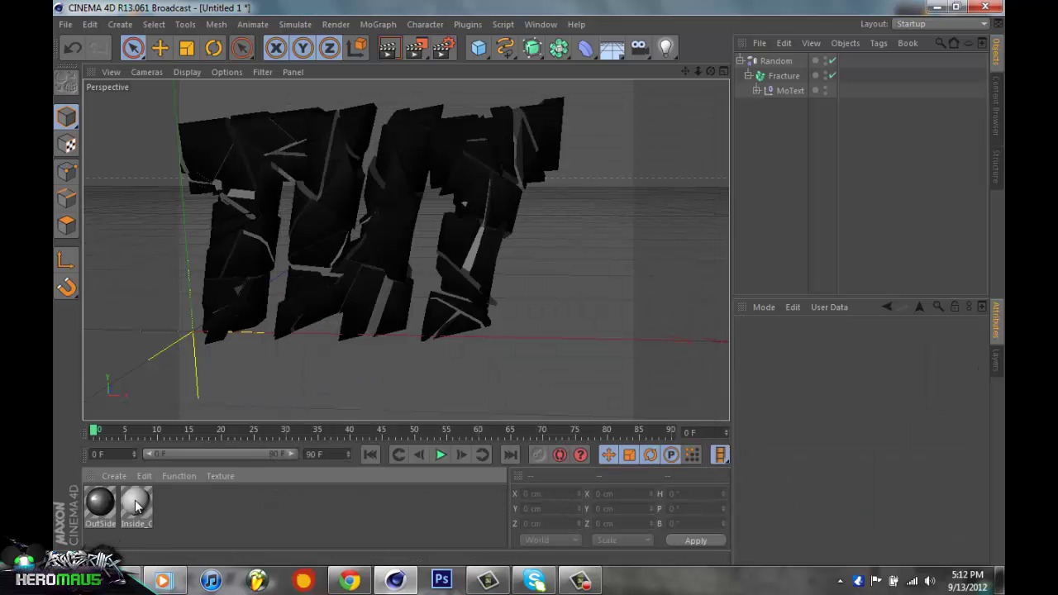
Open the Inside_Cut material for editing and load a Fresnel shader as its color texture.
double_click(137, 504)
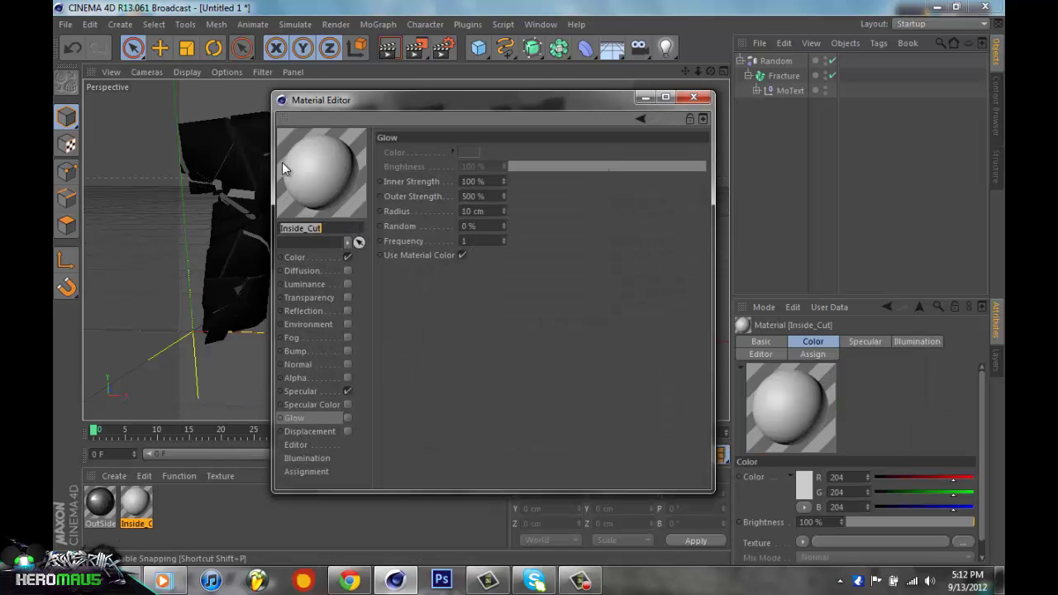
click(297, 257)
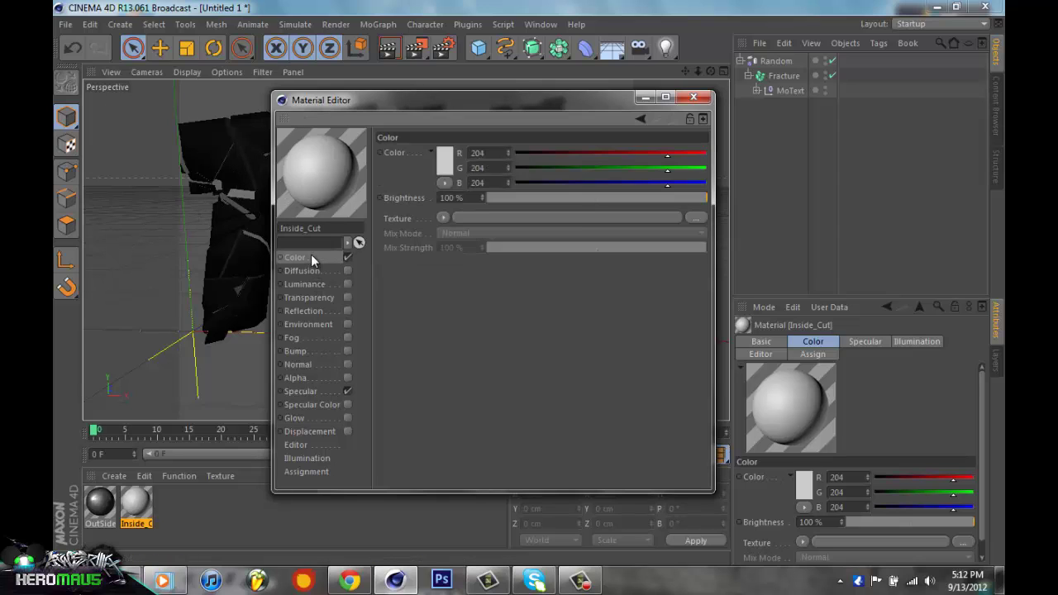
click(441, 219)
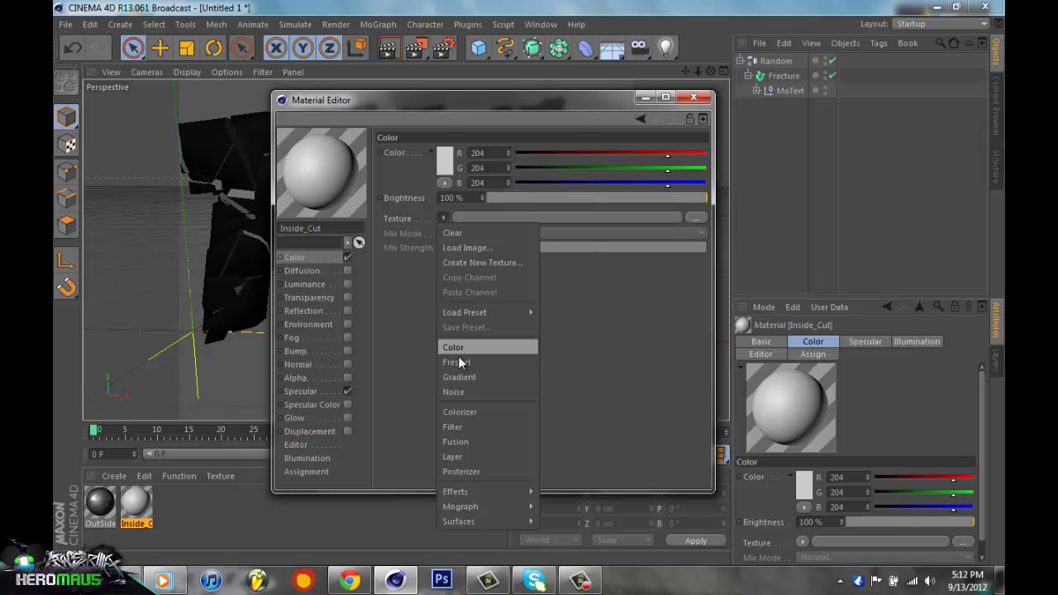
click(459, 362)
Color the Inside_Cut Fresnel gradient from yellow-green (RGB 212, 255, 0) to a bright green with an 86° hue.
click(462, 237)
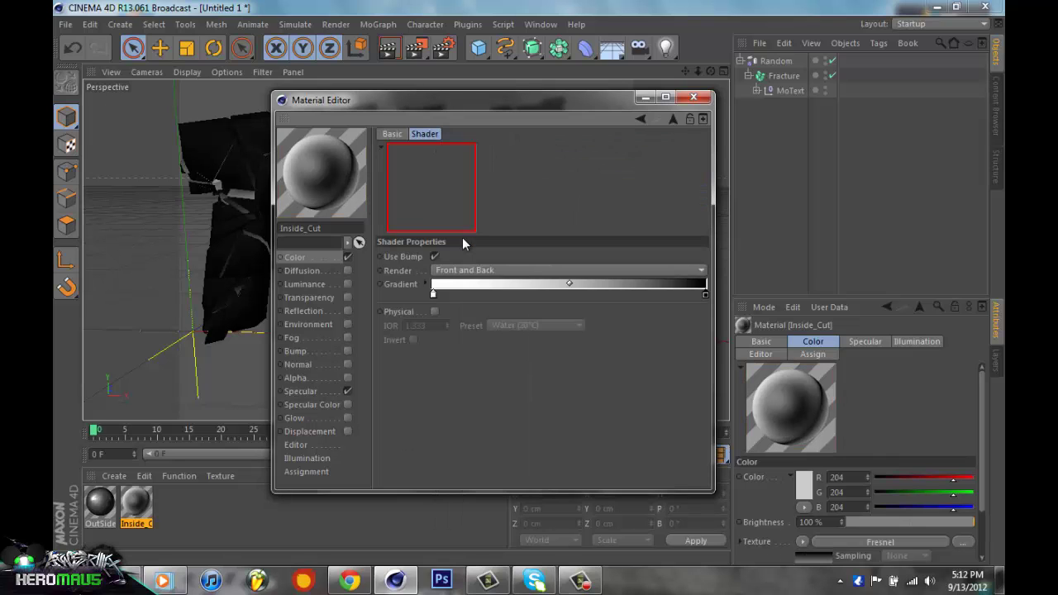
double_click(432, 293)
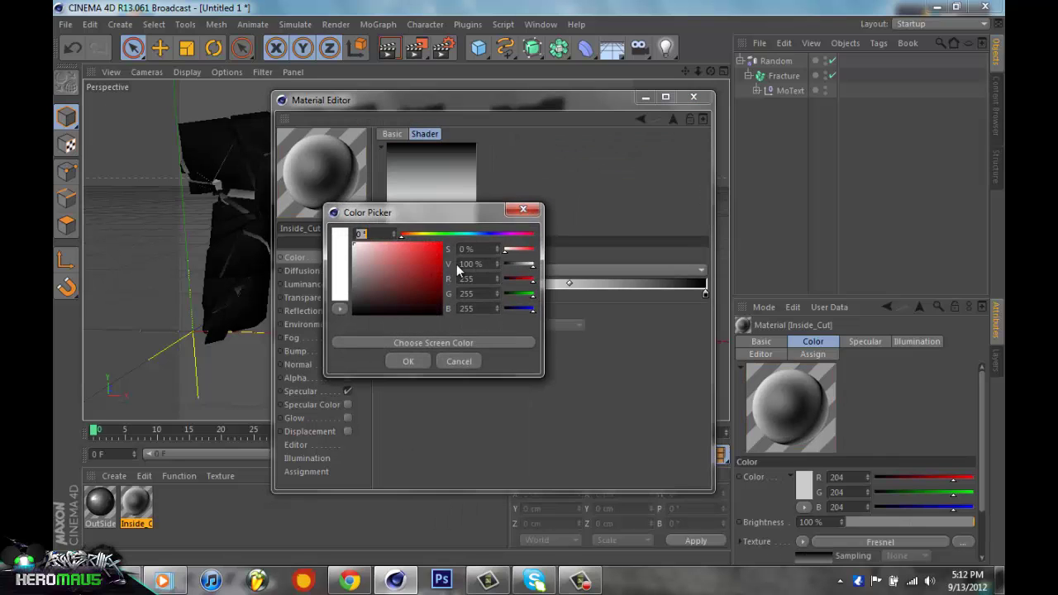
drag(433, 239, 539, 186)
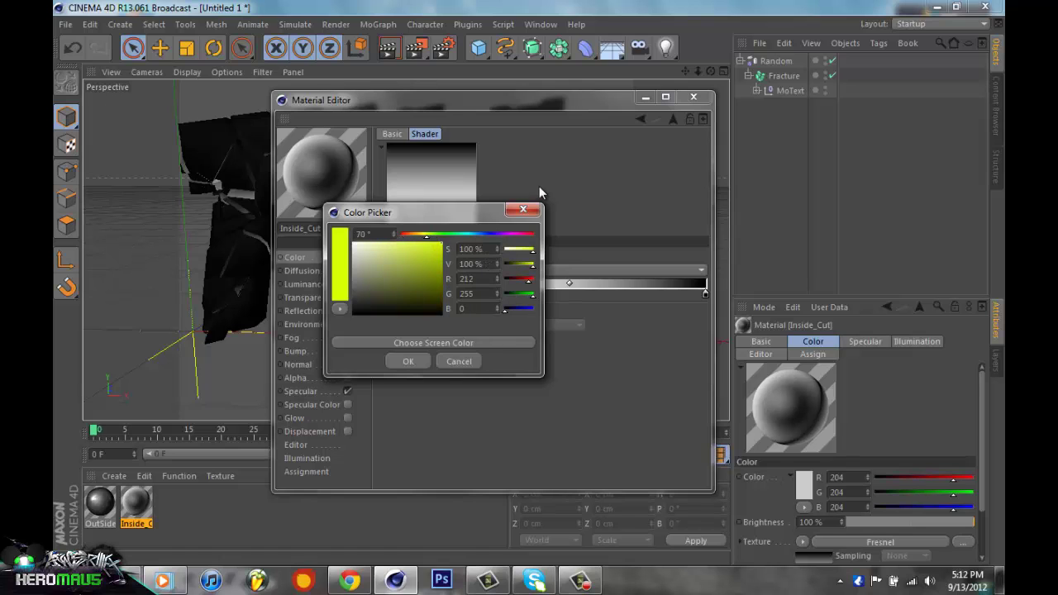
click(405, 360)
double_click(705, 294)
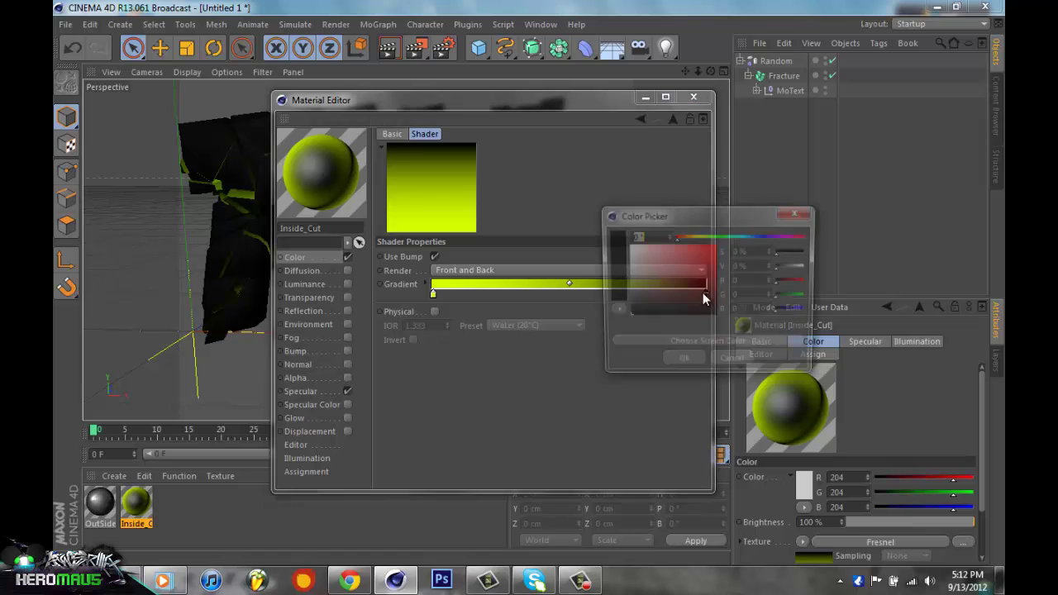
drag(698, 239, 708, 237)
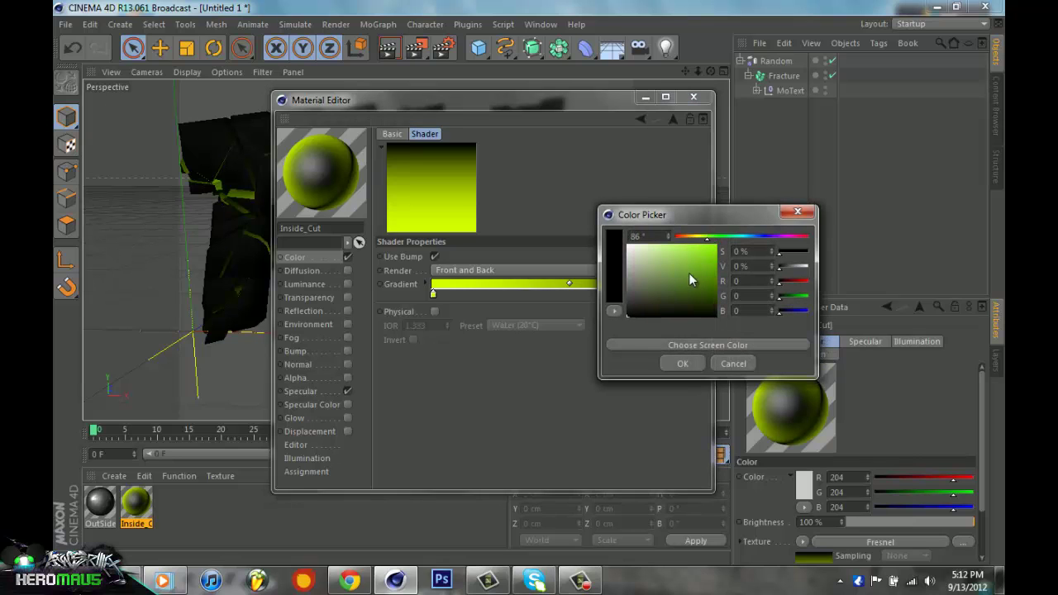
drag(689, 273, 717, 246)
click(676, 364)
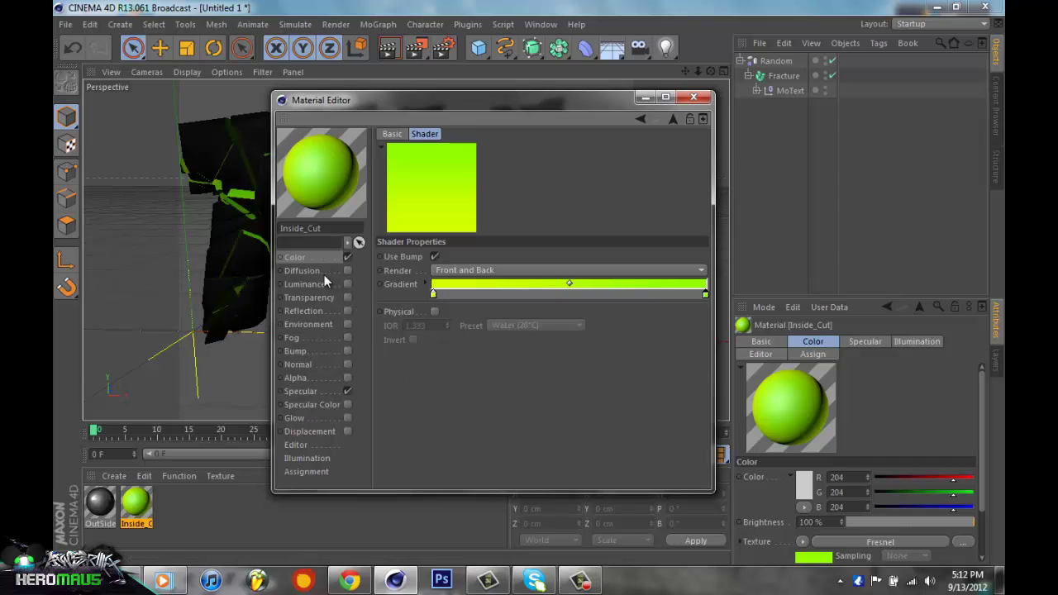
Enable reflection on the Inside_Cut material at 16% brightness, close the material editor and render the view as a preview.
click(322, 310)
click(348, 311)
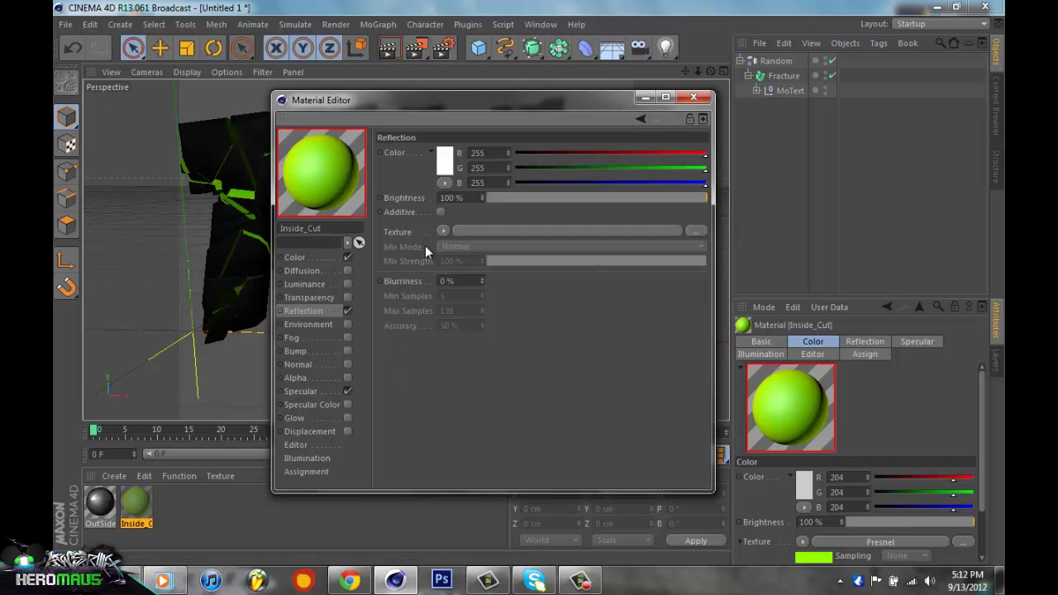
click(499, 197)
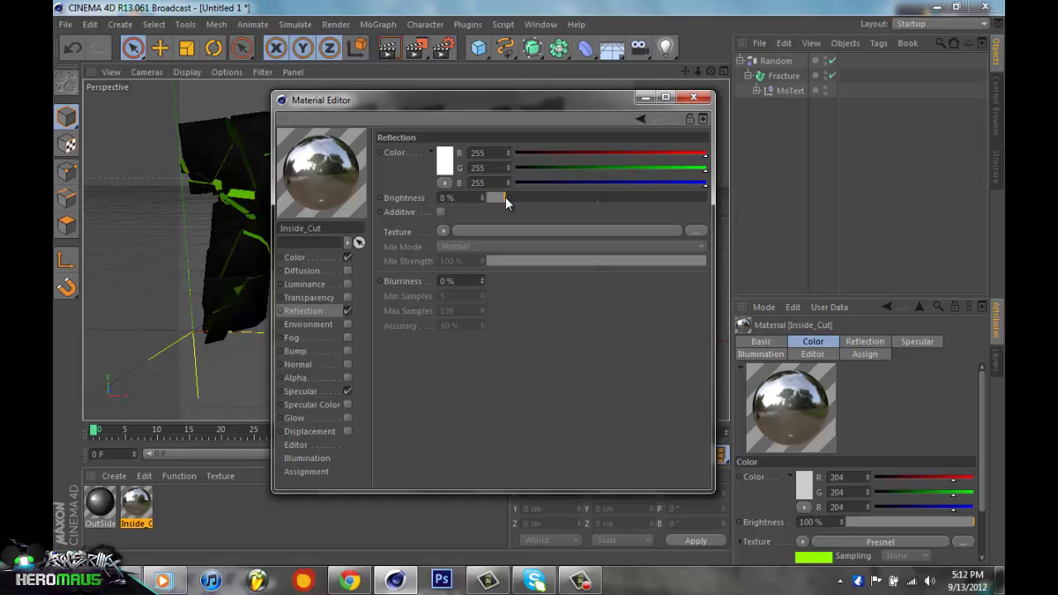
drag(505, 197, 516, 196)
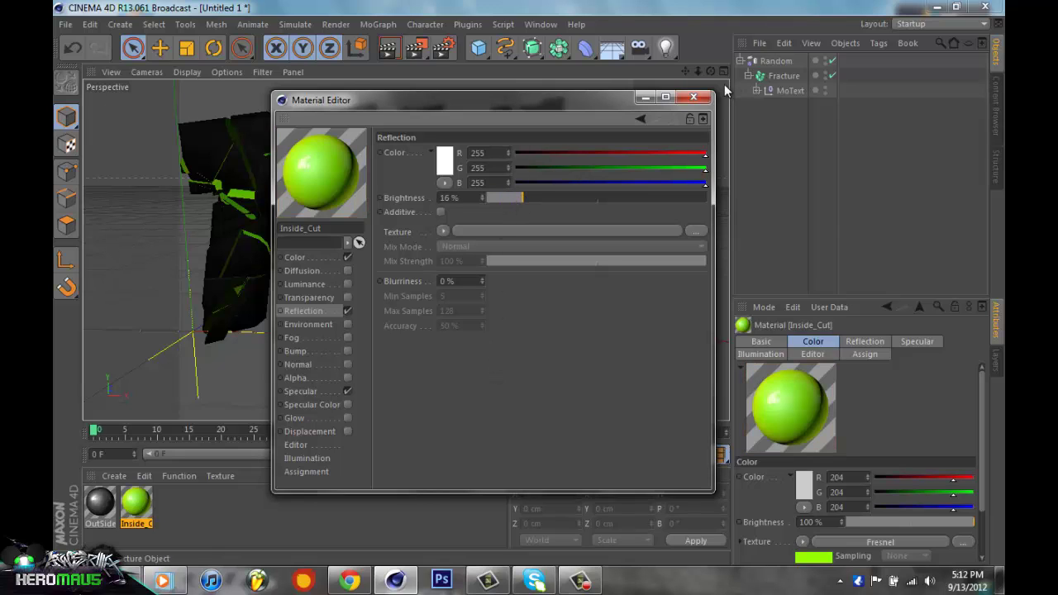
click(694, 97)
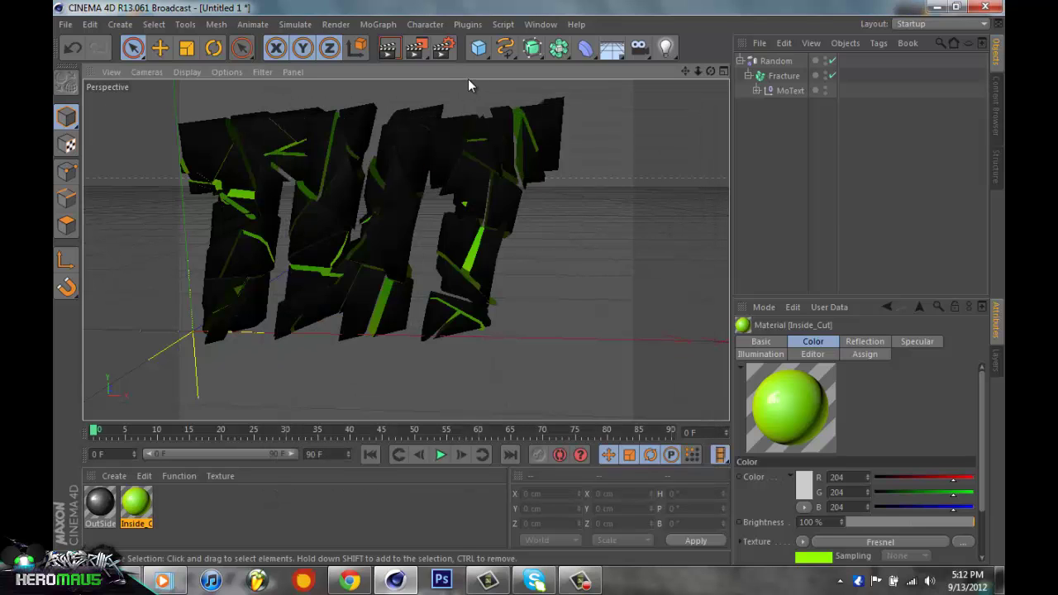
click(385, 44)
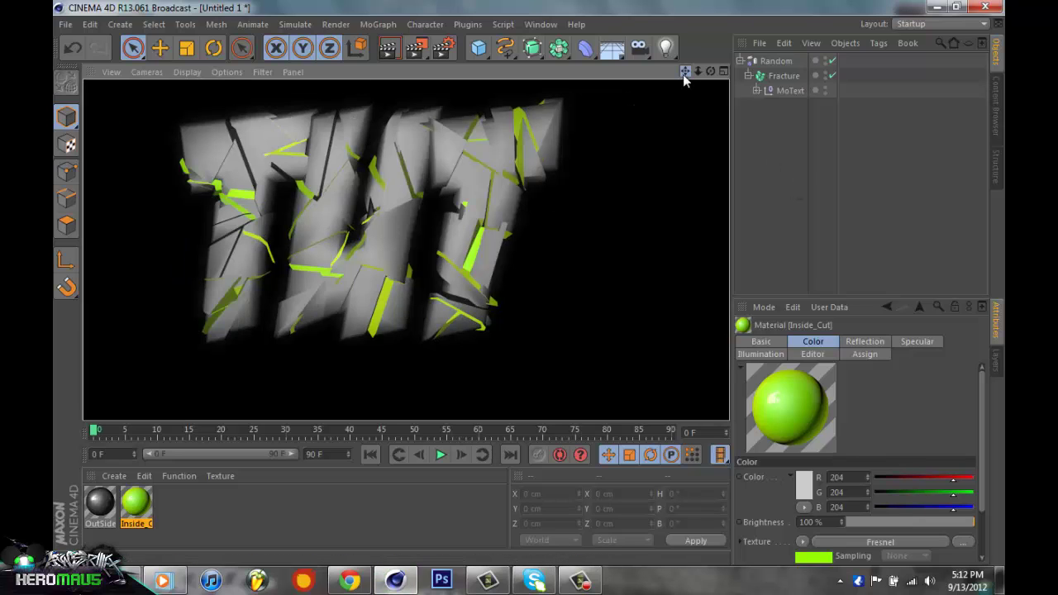
drag(683, 75, 530, 282)
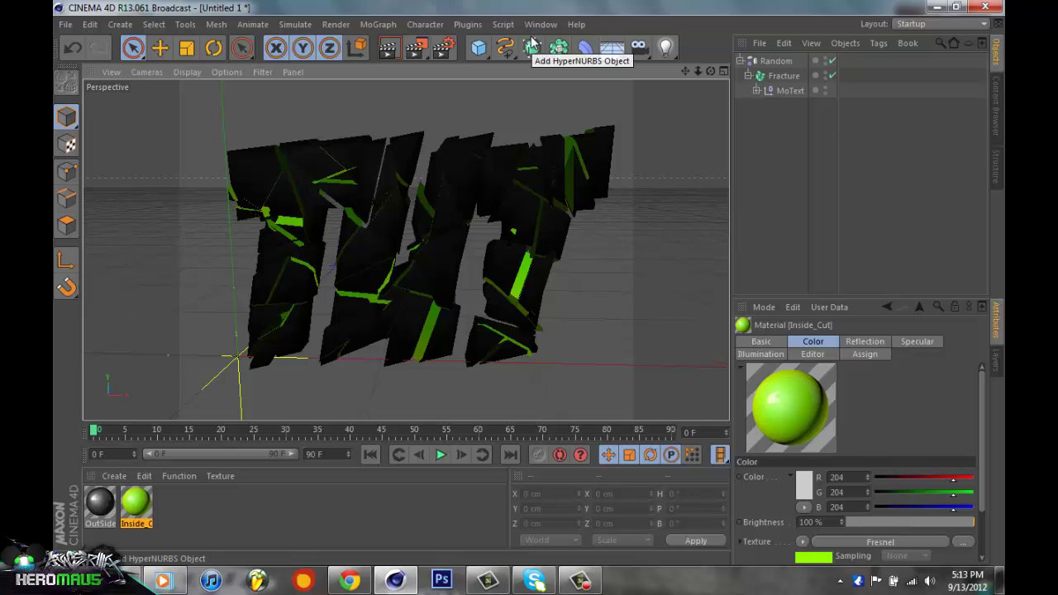
click(531, 24)
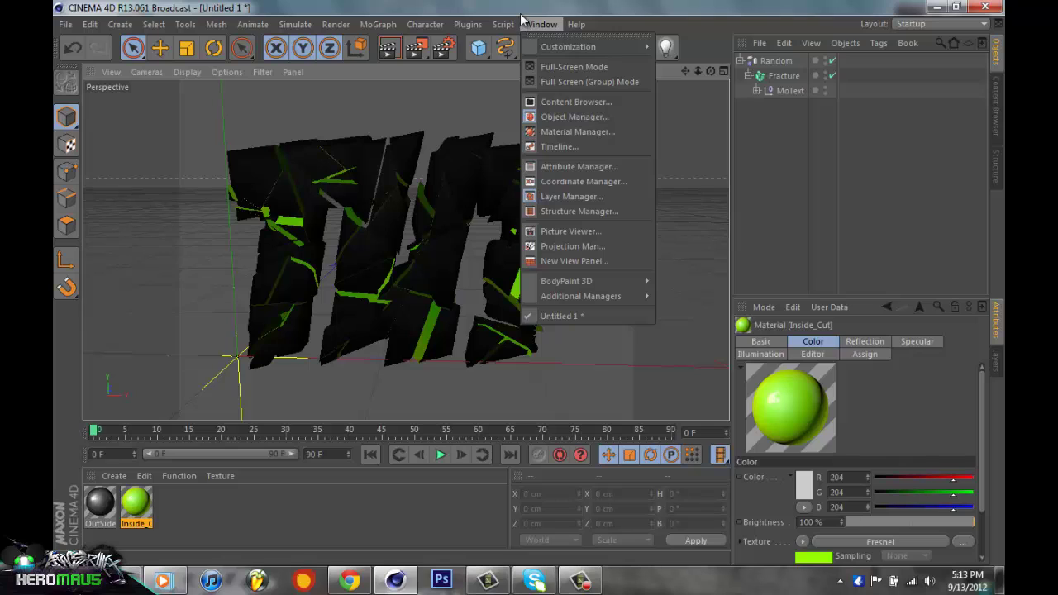
click(520, 7)
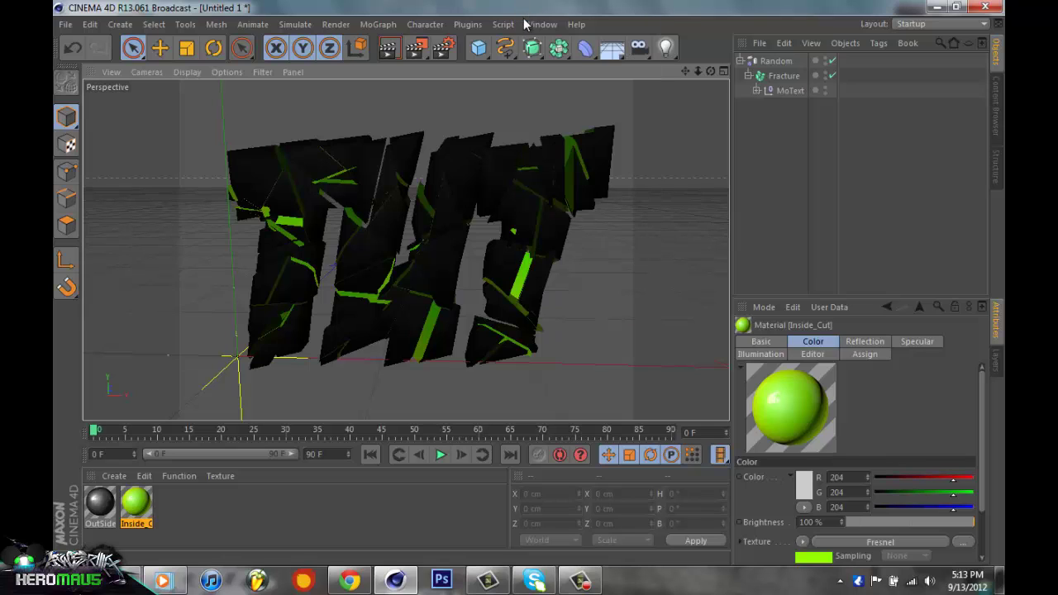
click(529, 25)
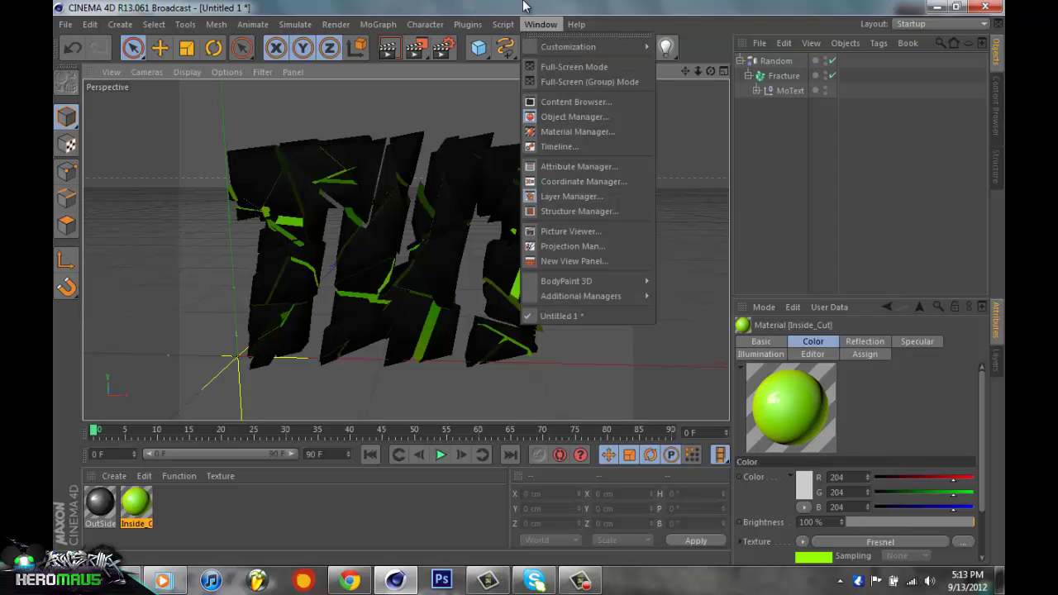
click(524, 6)
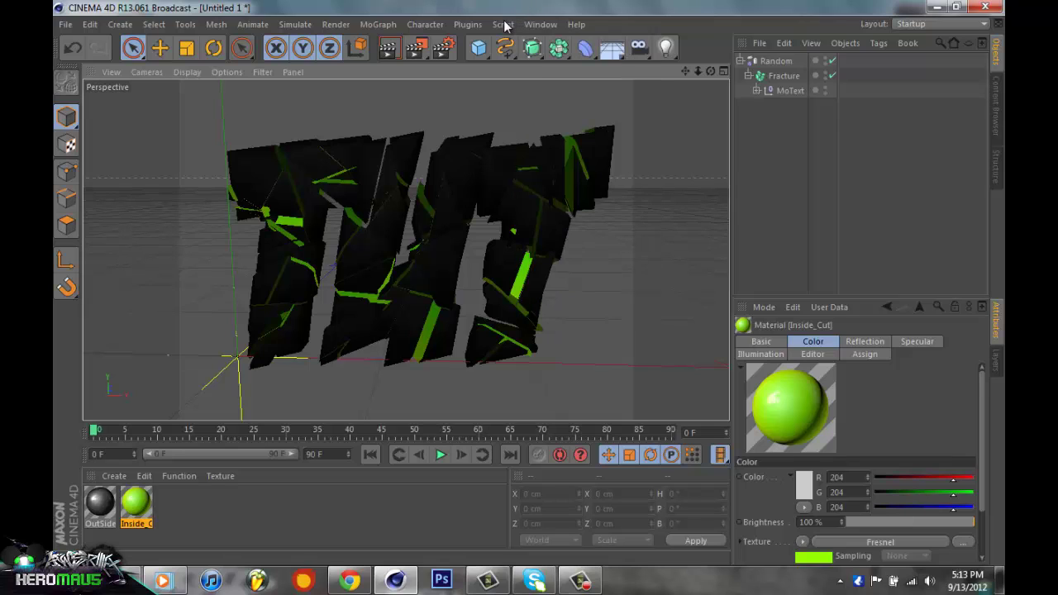
Open the Content Browser and show the contents of the GreyscalegorillaLightKitPro1 presets.
click(533, 25)
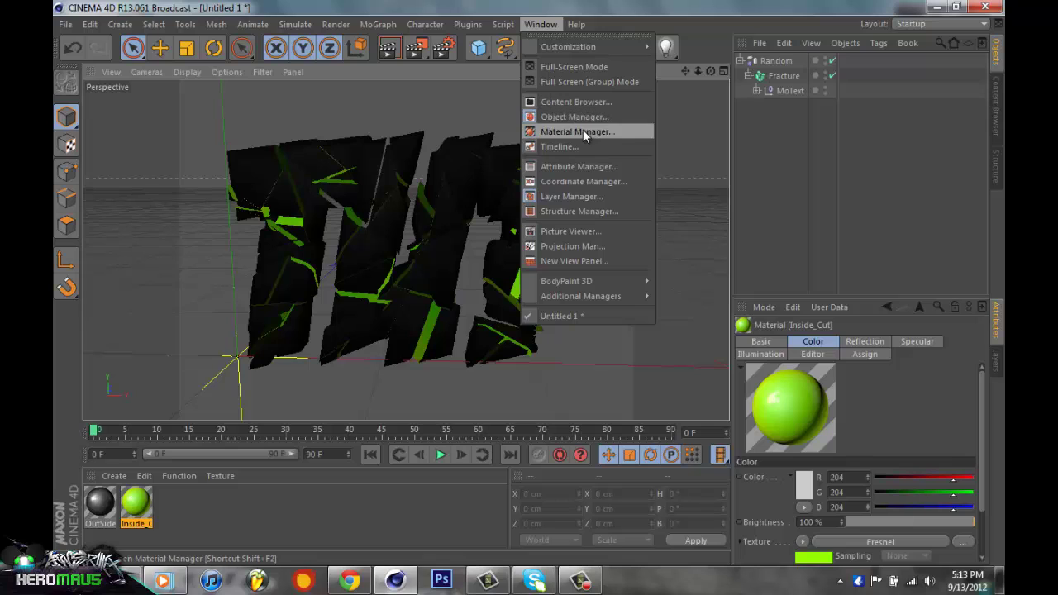
click(550, 101)
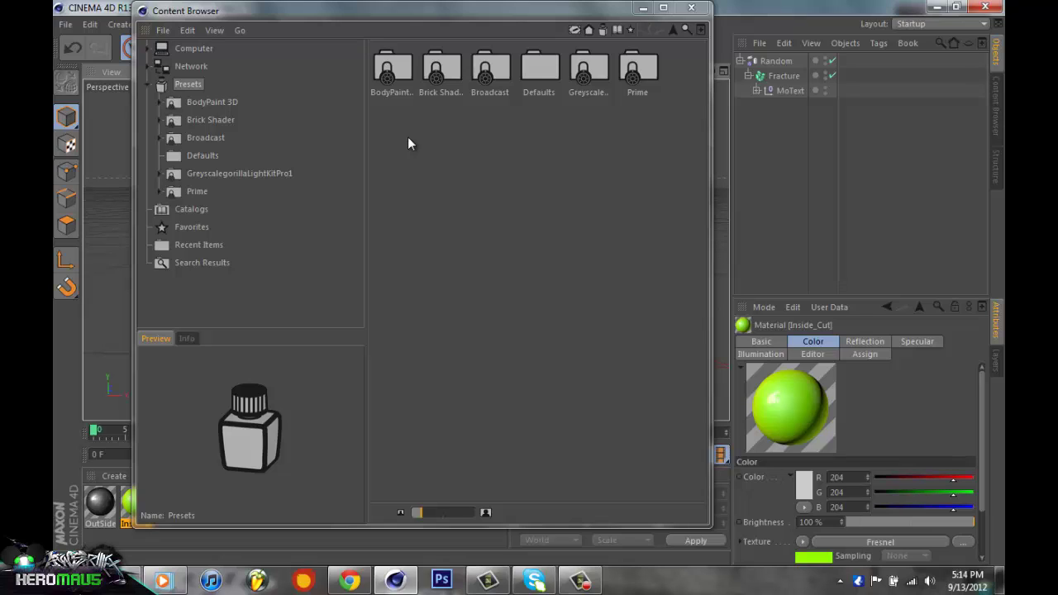
click(250, 173)
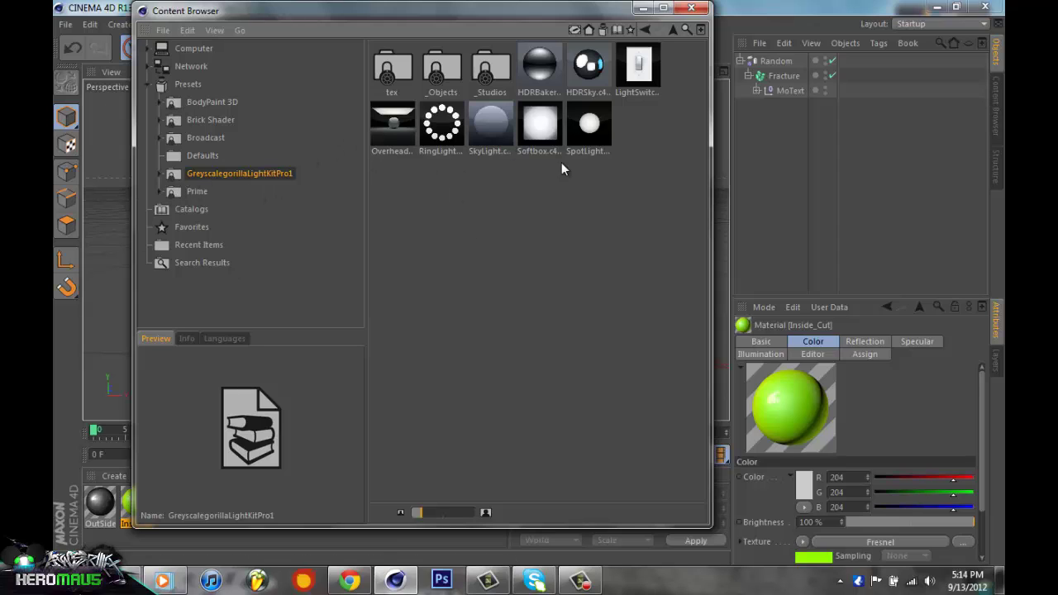
Preview the light kit presets, add Softbox.c4d to the scene and close the Content Browser.
click(402, 126)
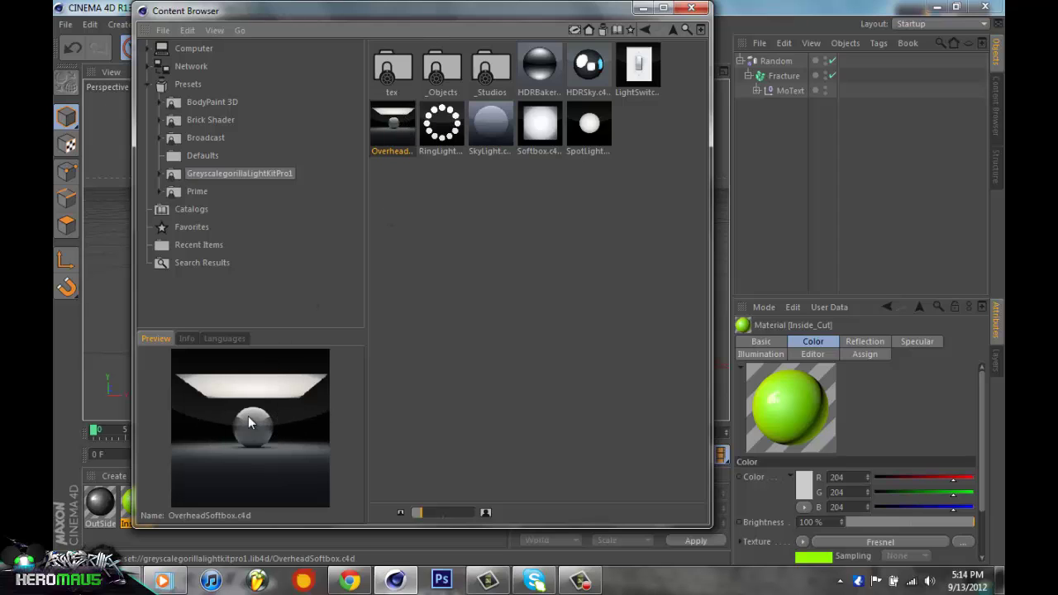
click(438, 133)
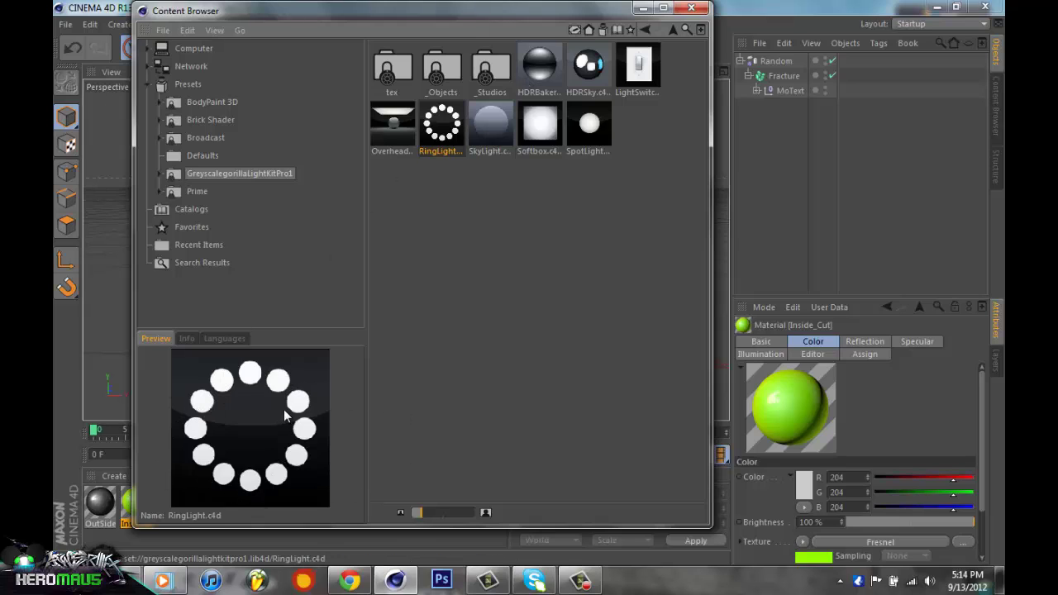
click(507, 128)
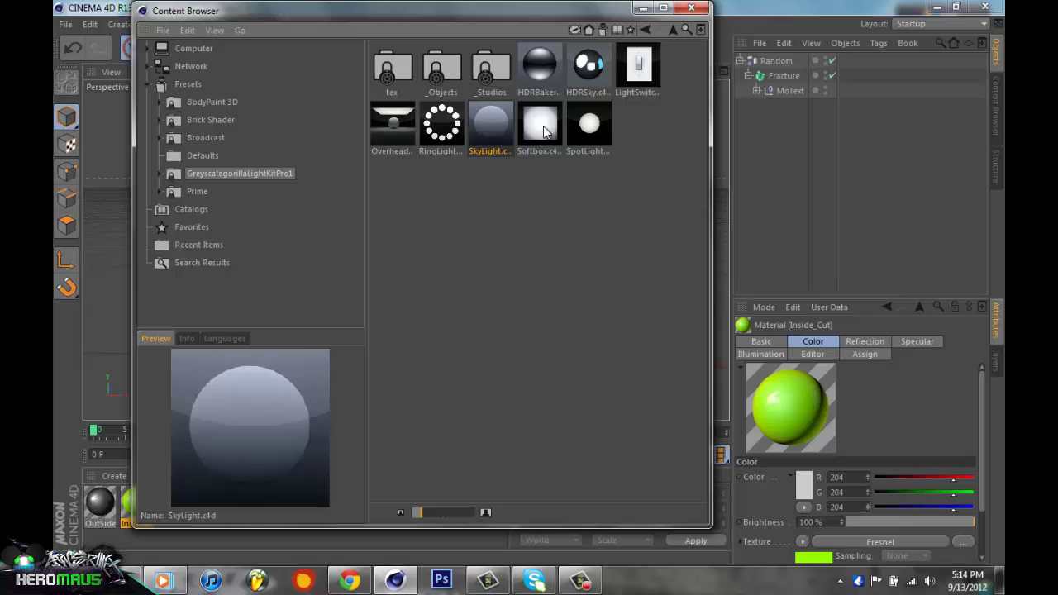
click(546, 133)
click(384, 143)
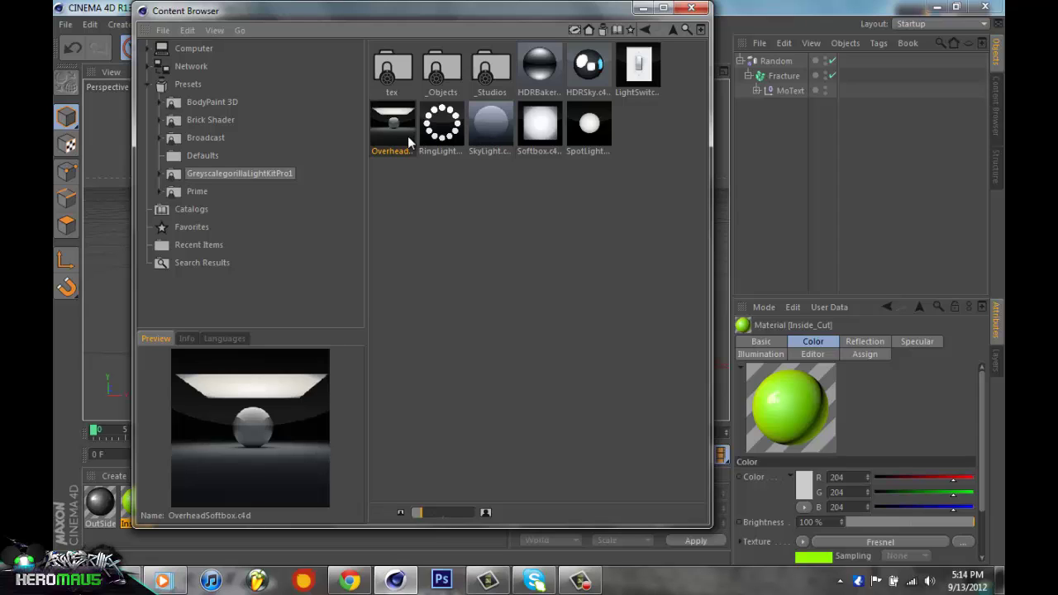
click(529, 136)
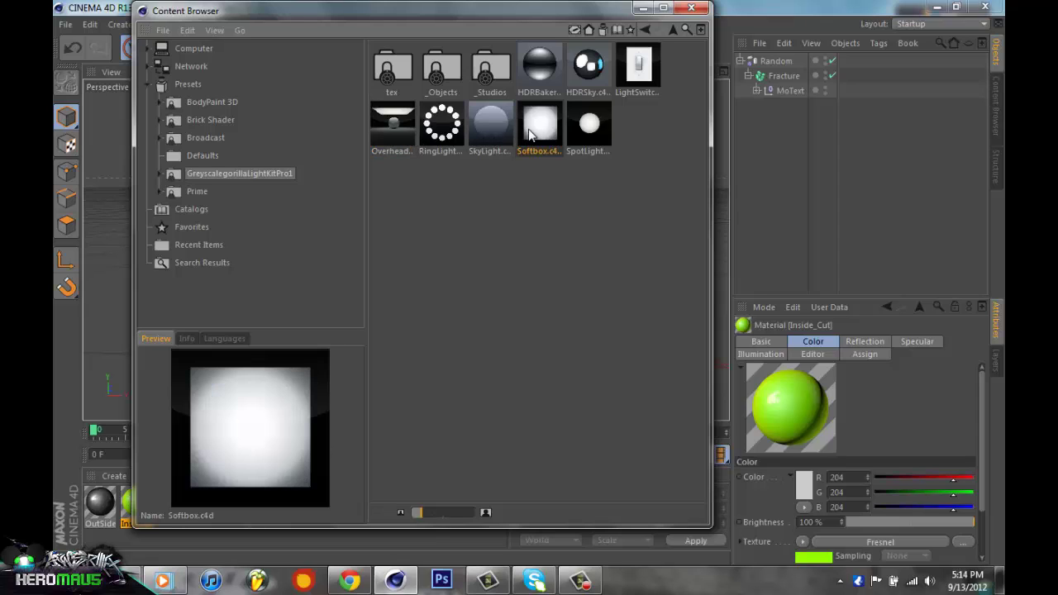
double_click(529, 135)
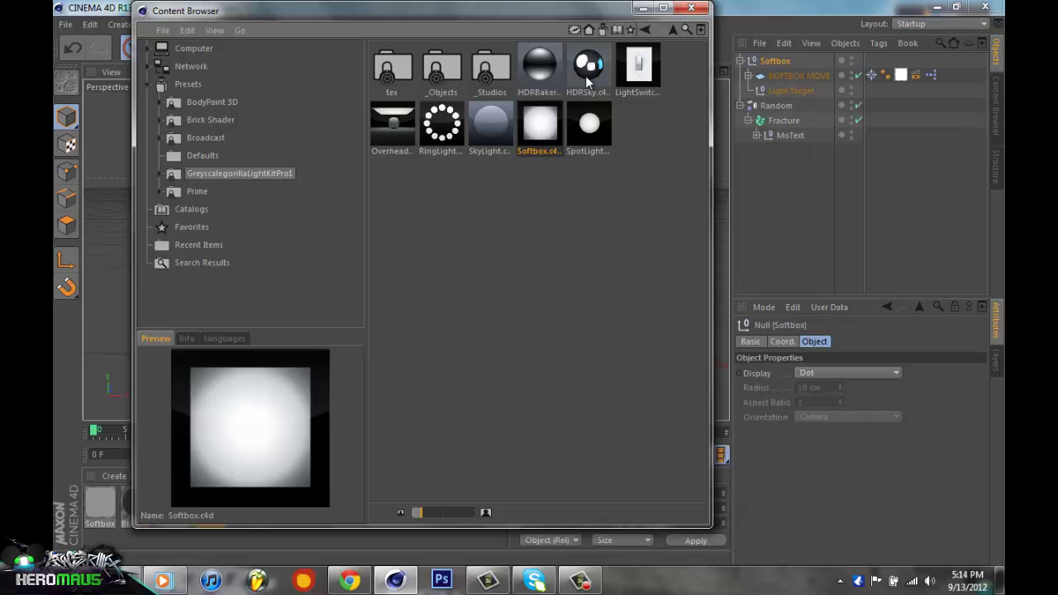
click(693, 9)
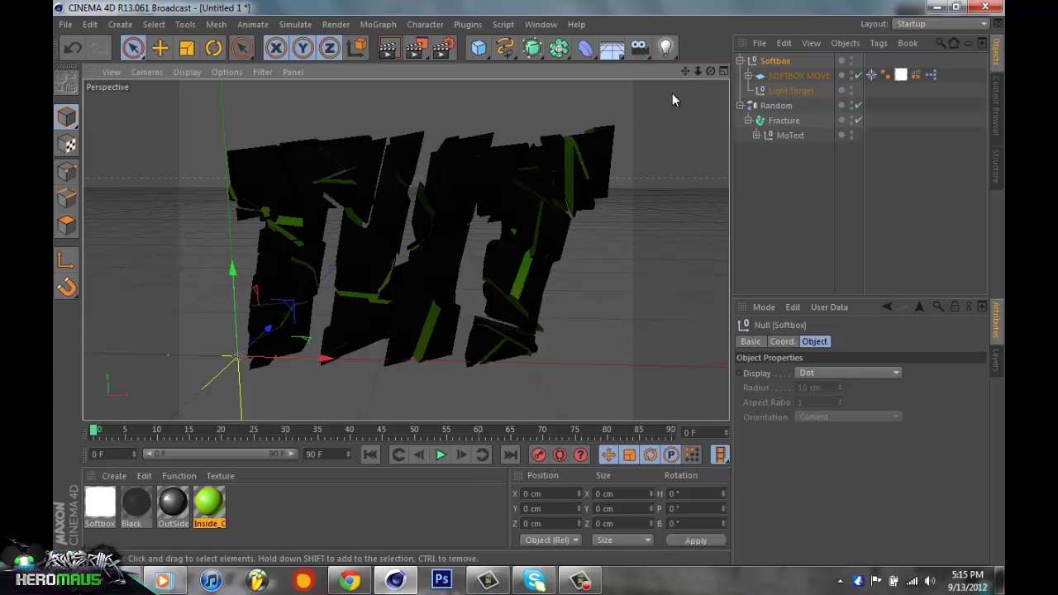
Move the SOFTBOX MOVE plane farther back from the text, to about Y 241 cm and Z -451 cm.
drag(698, 72, 534, 290)
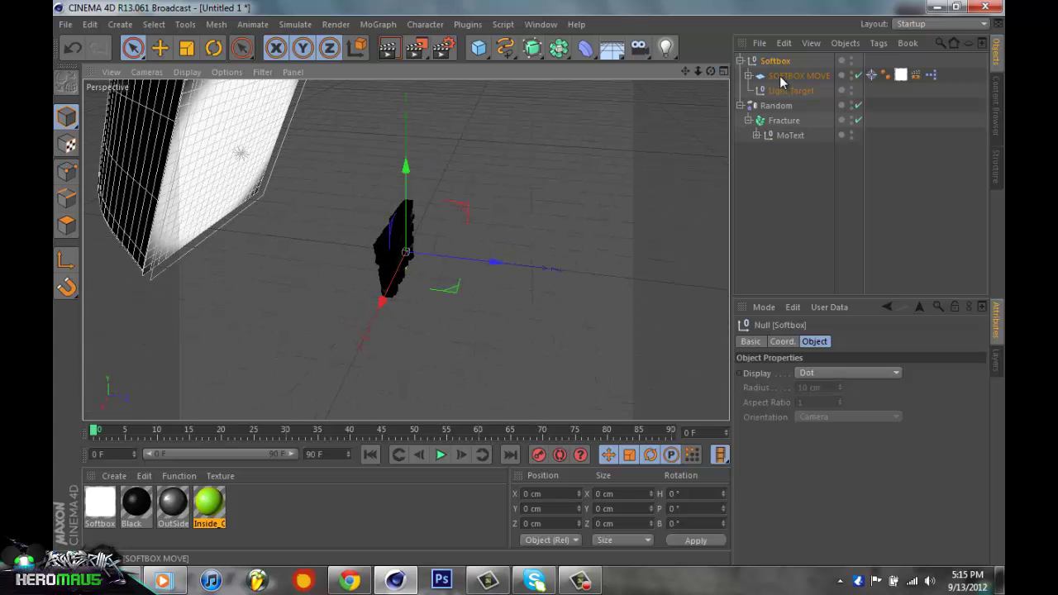
click(779, 75)
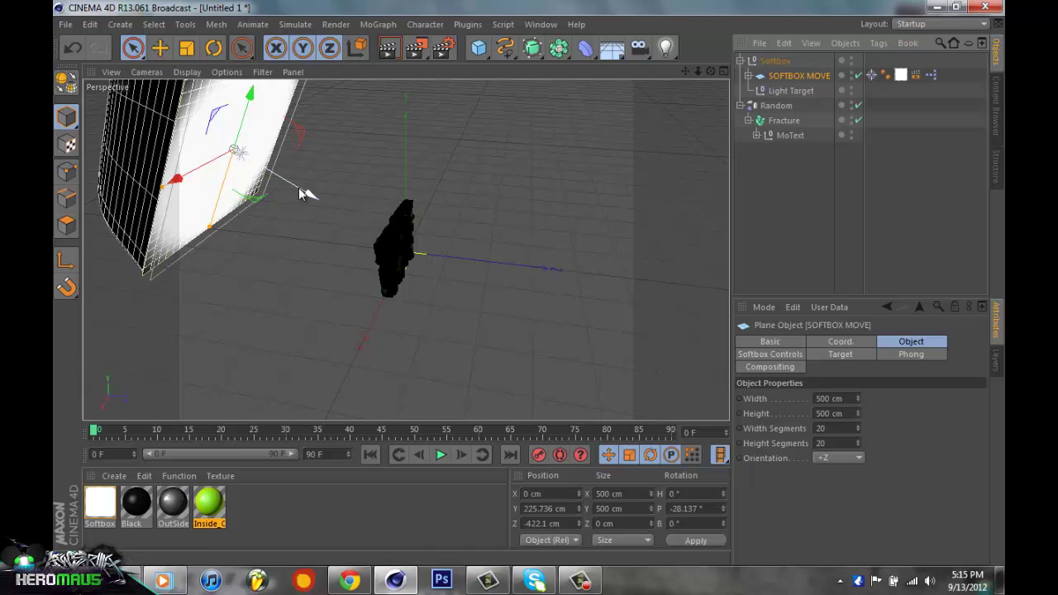
drag(299, 188, 546, 248)
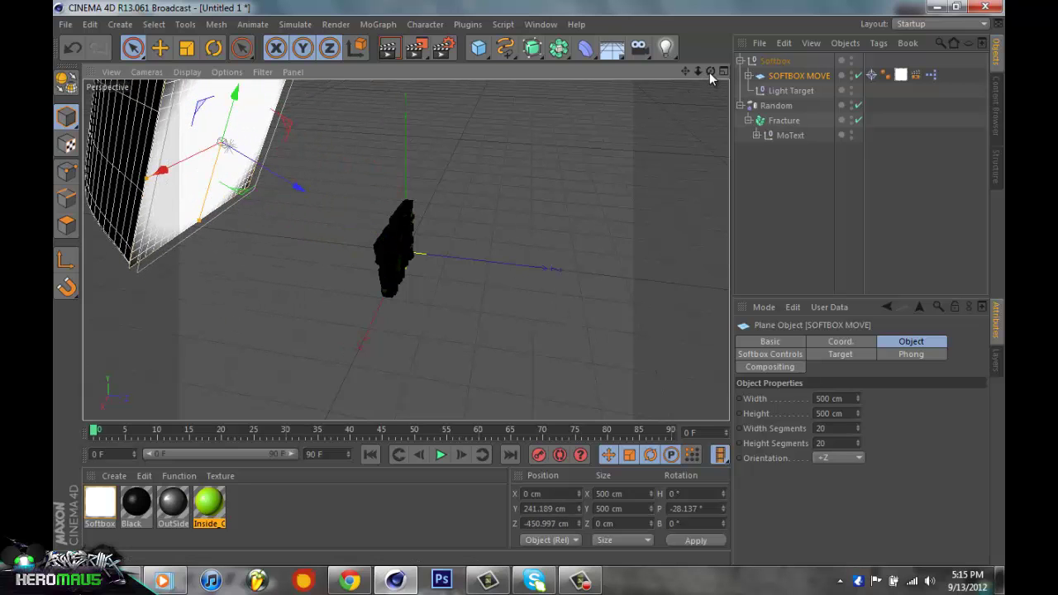
drag(710, 72, 529, 280)
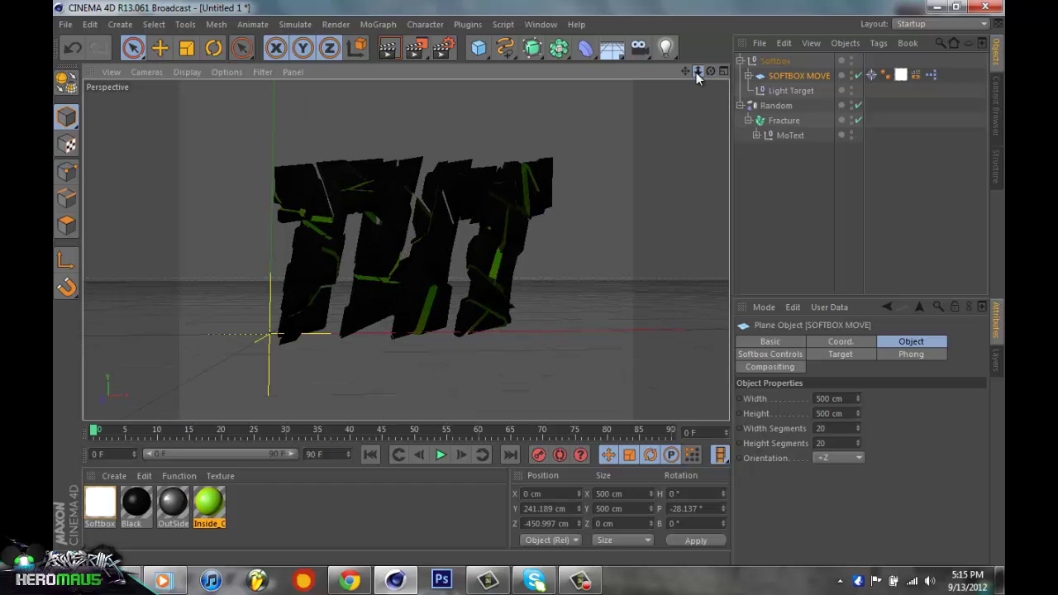
drag(696, 72, 533, 271)
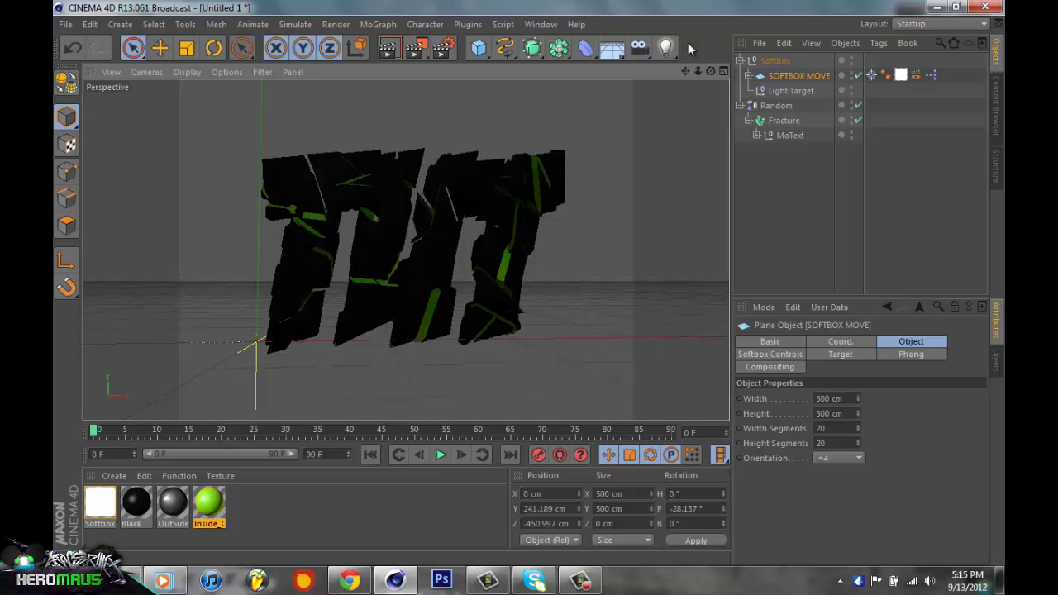
click(444, 48)
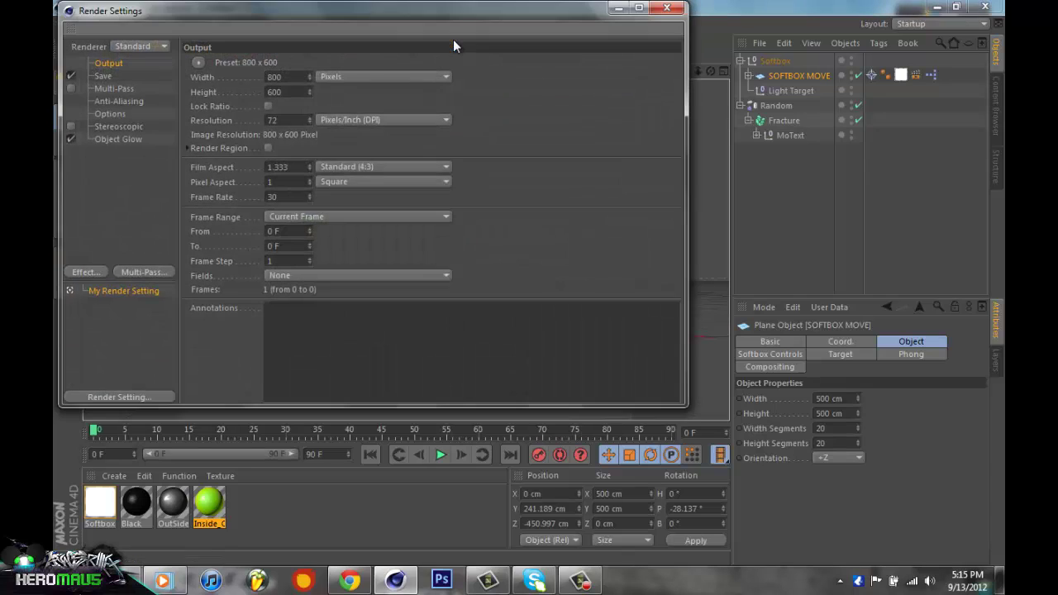
click(101, 76)
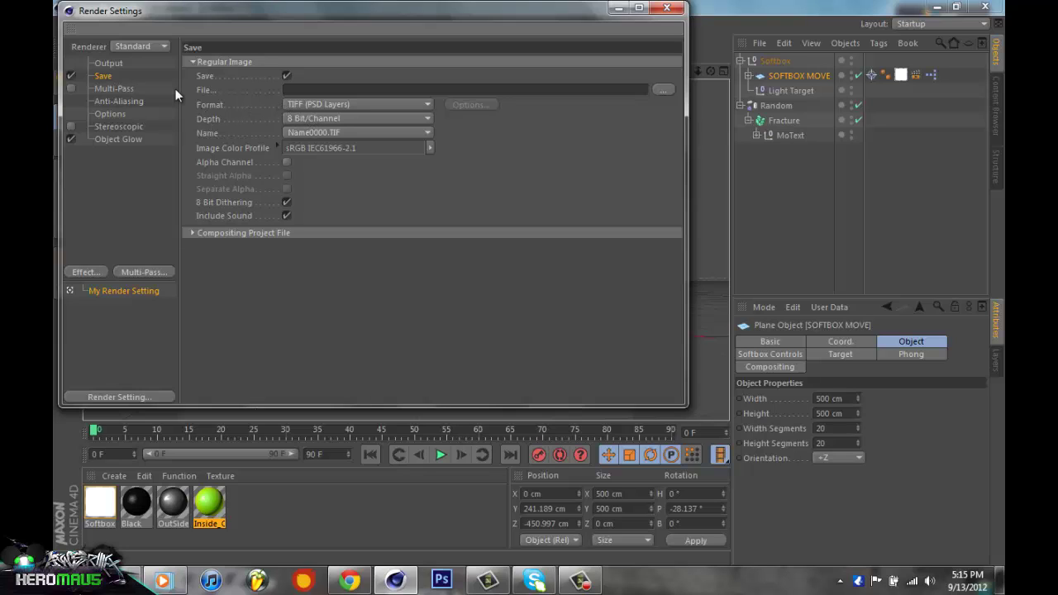
click(666, 9)
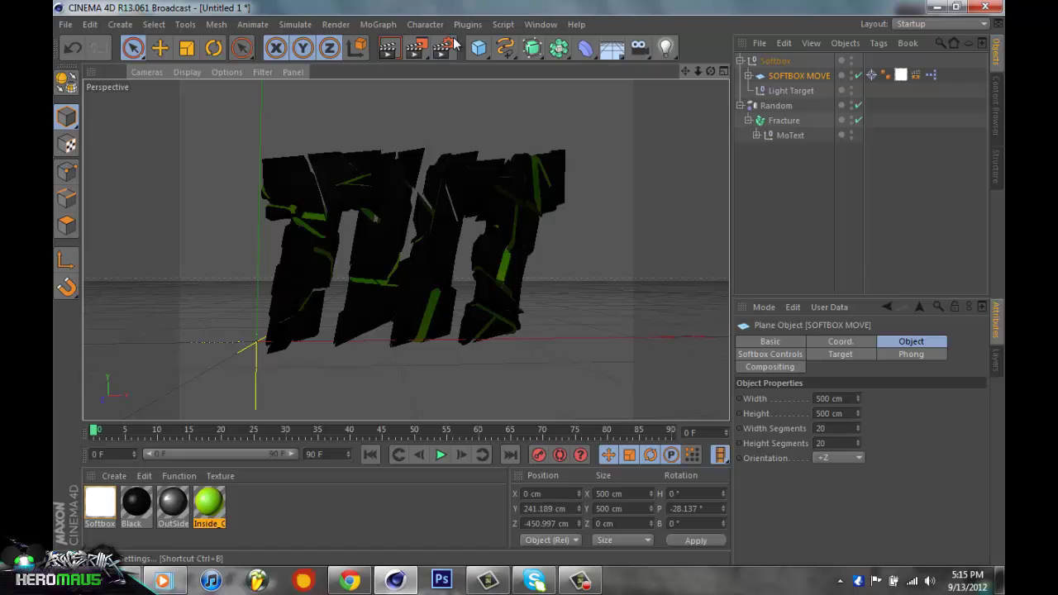
Set the render's save format to PNG with Alpha Channel enabled, leaving the output file unspecified.
click(451, 44)
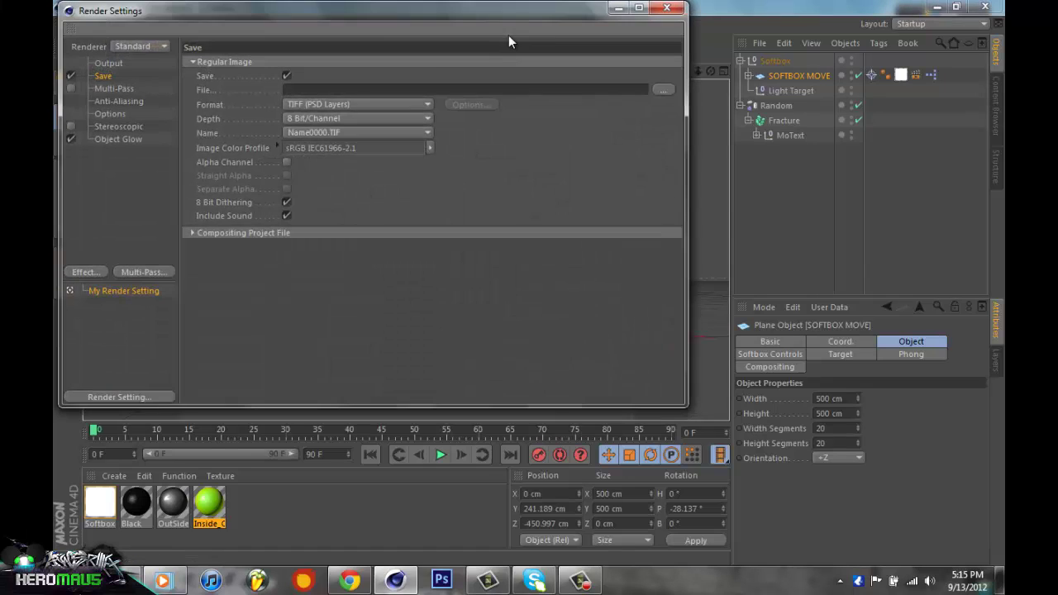
click(109, 73)
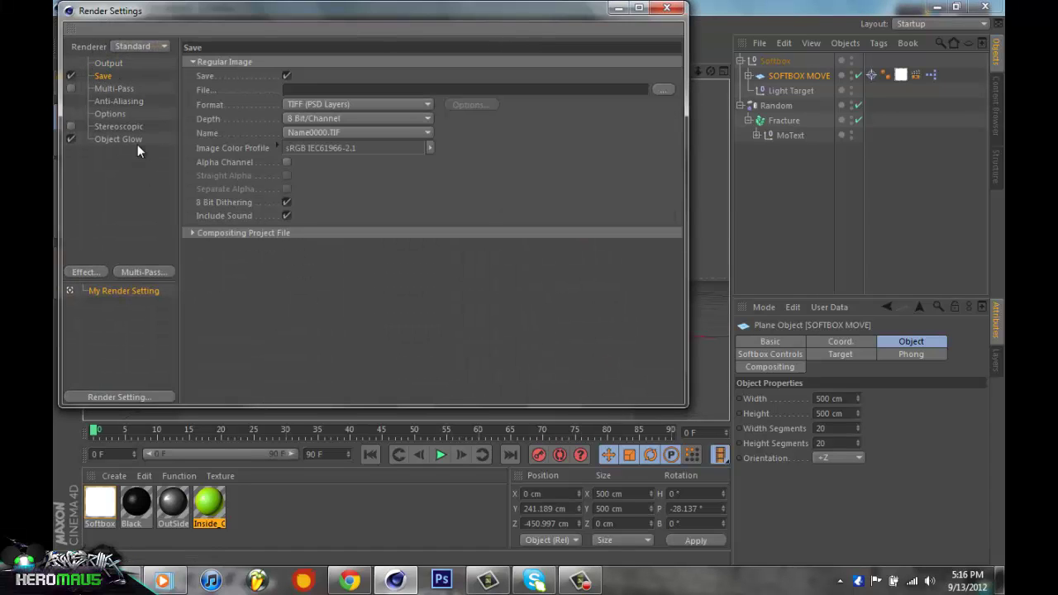
click(301, 104)
click(313, 253)
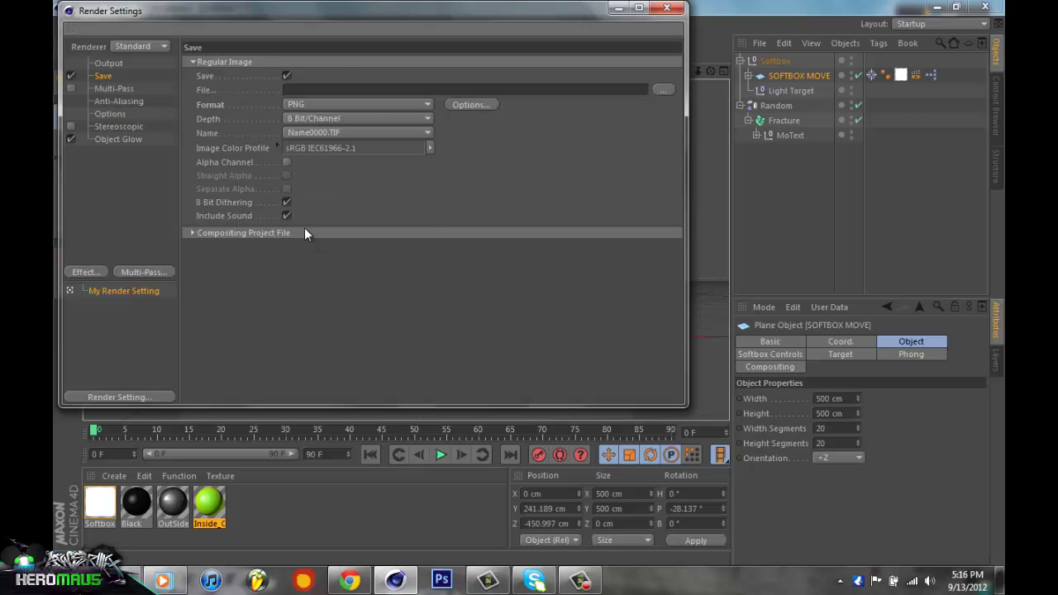
click(286, 163)
click(663, 90)
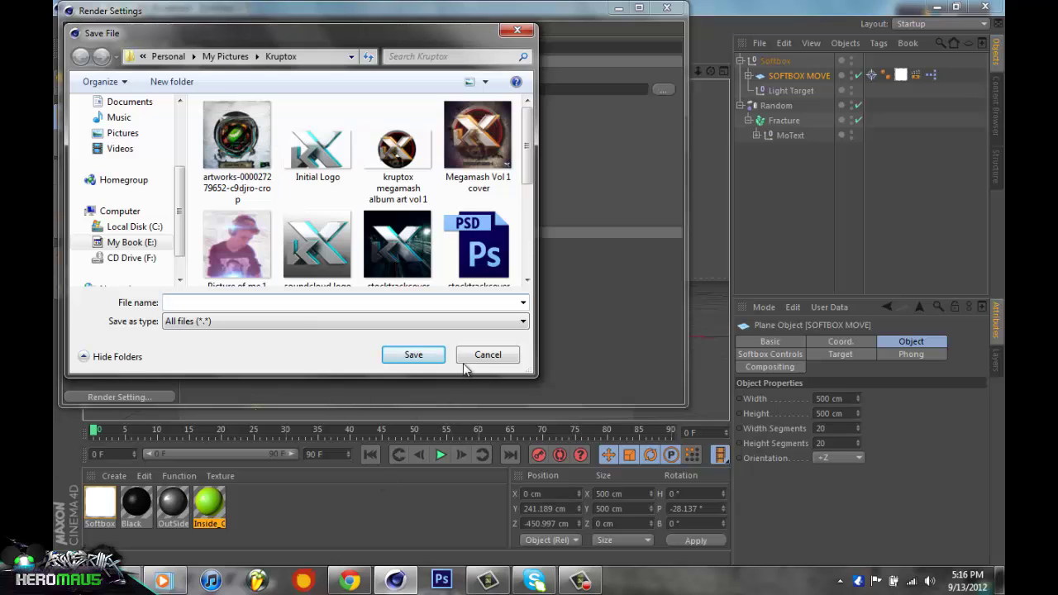
click(488, 355)
Set the render output to the HDV 1080 29.97 film/video preset and lock its width-to-height ratio.
click(104, 64)
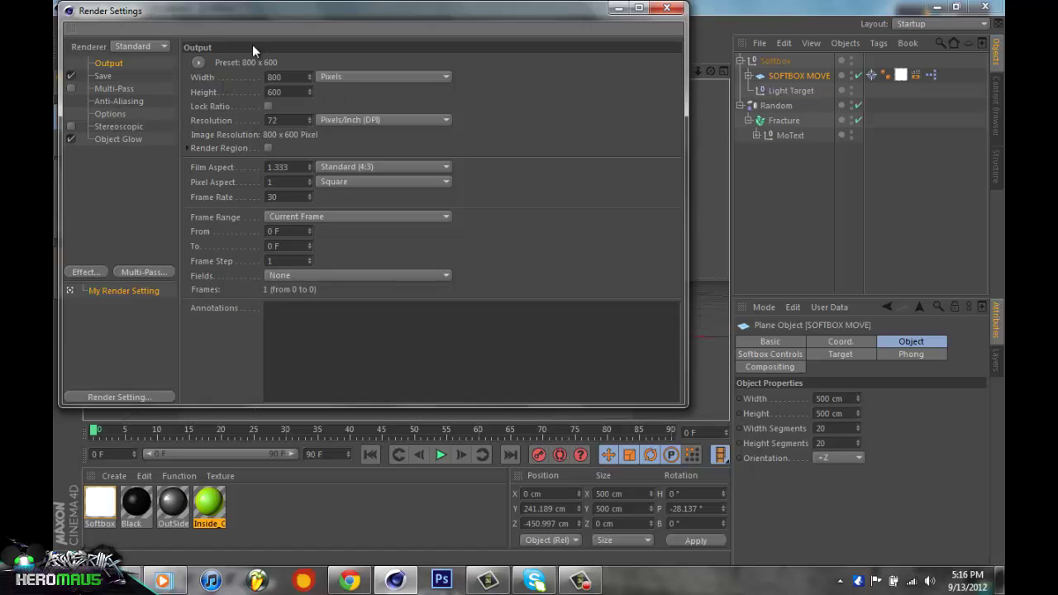
click(199, 64)
mouse_move(223, 77)
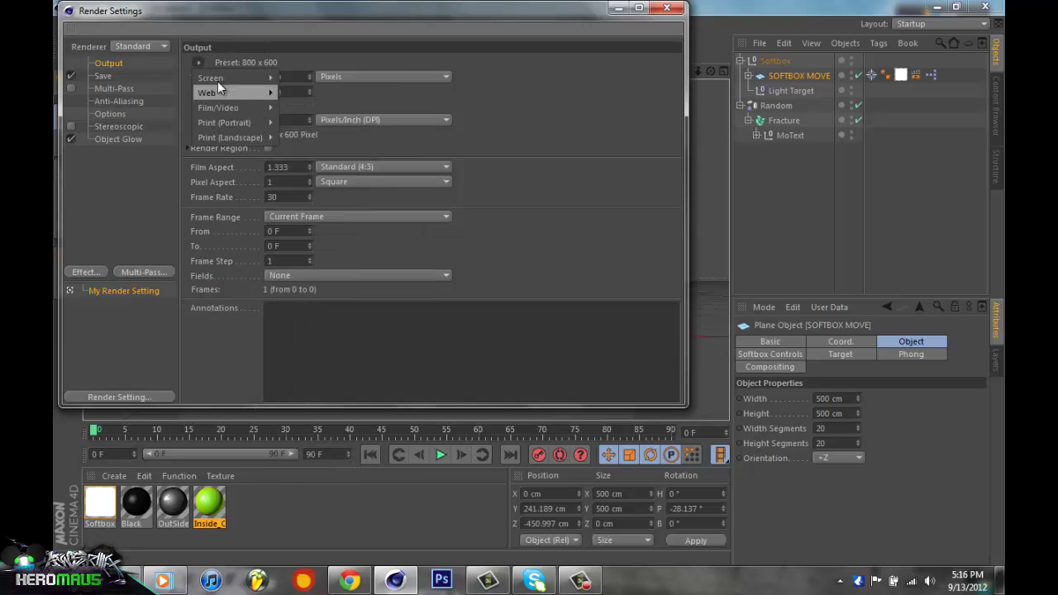
click(262, 61)
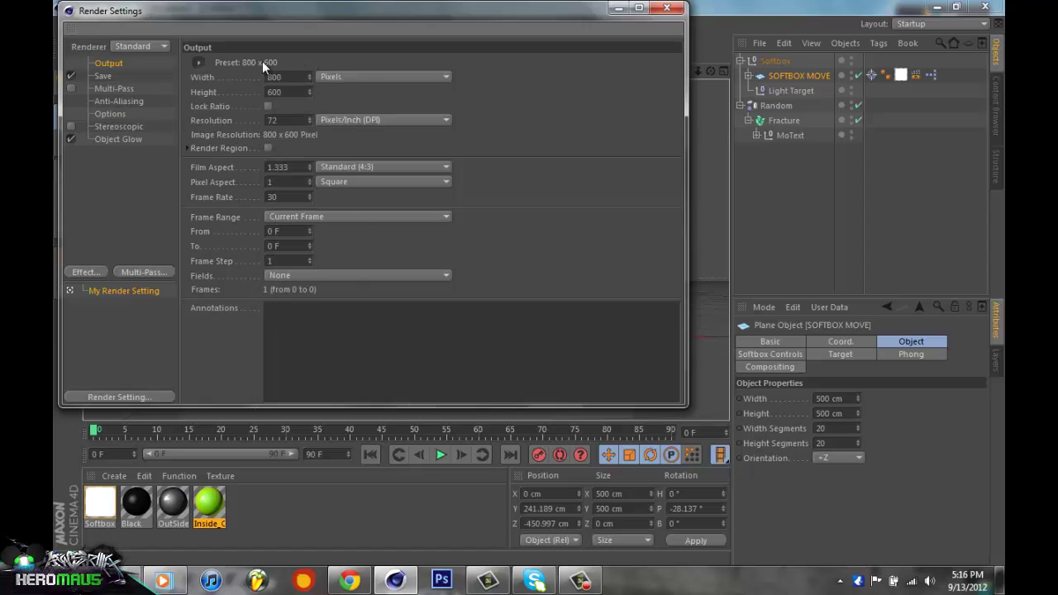
click(198, 65)
mouse_move(211, 94)
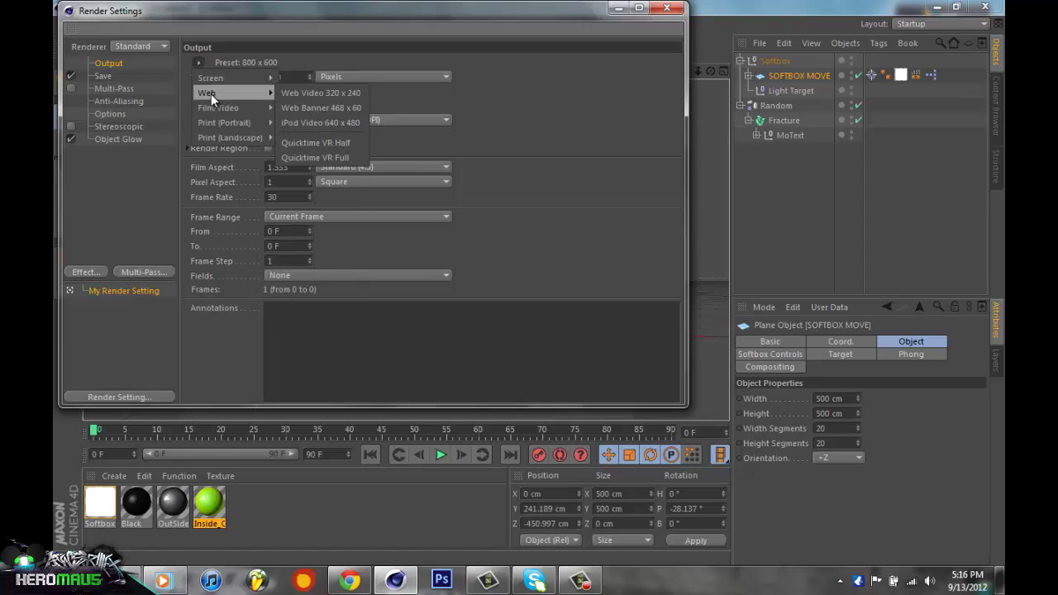
mouse_move(234, 107)
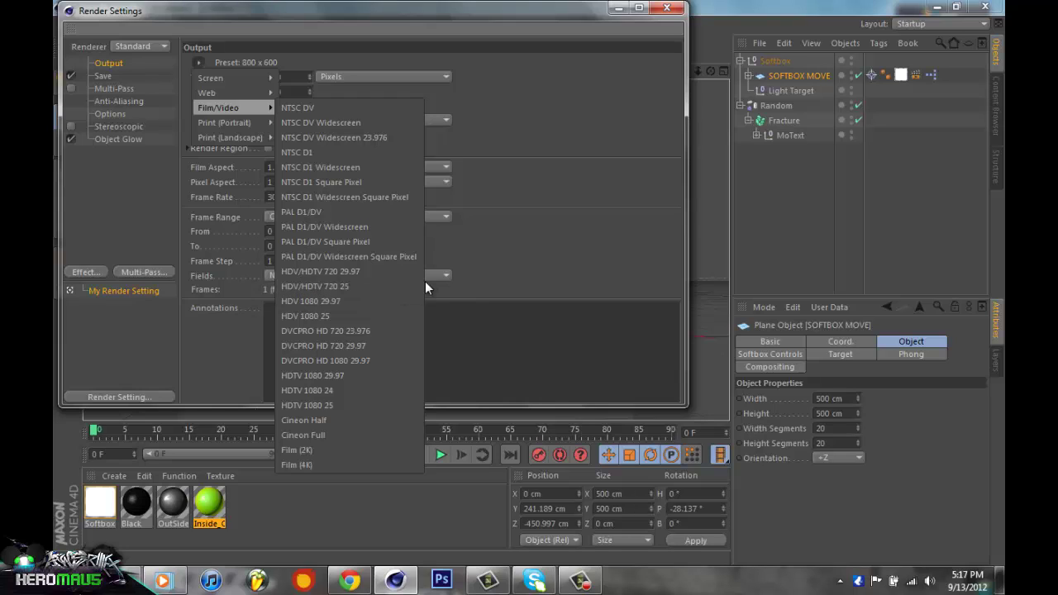
click(369, 300)
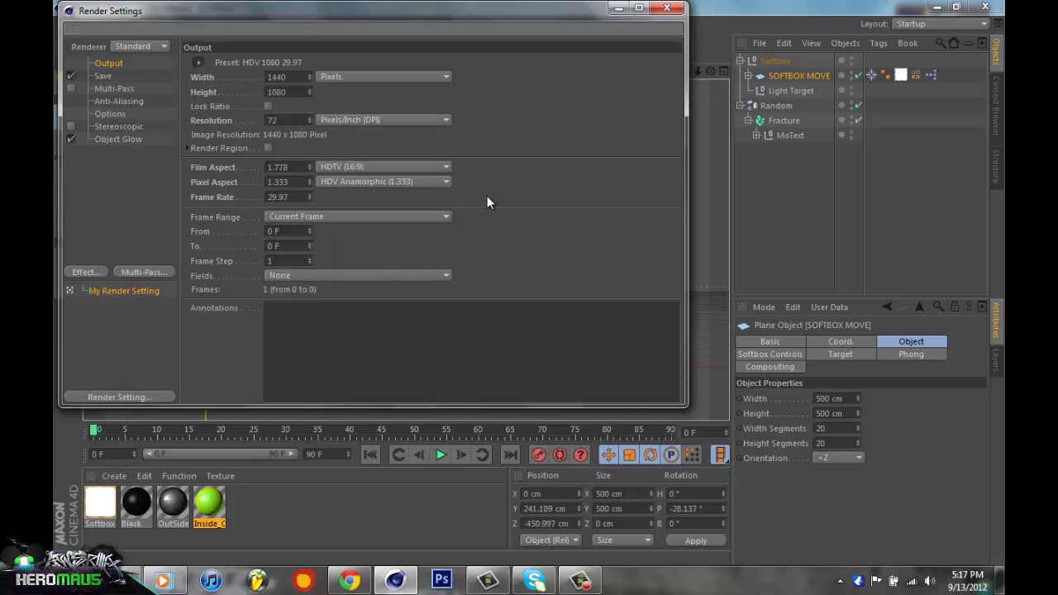
click(268, 107)
Review the Multi-Pass, Anti-Aliasing and Options render settings, and return to the Output settings.
click(105, 90)
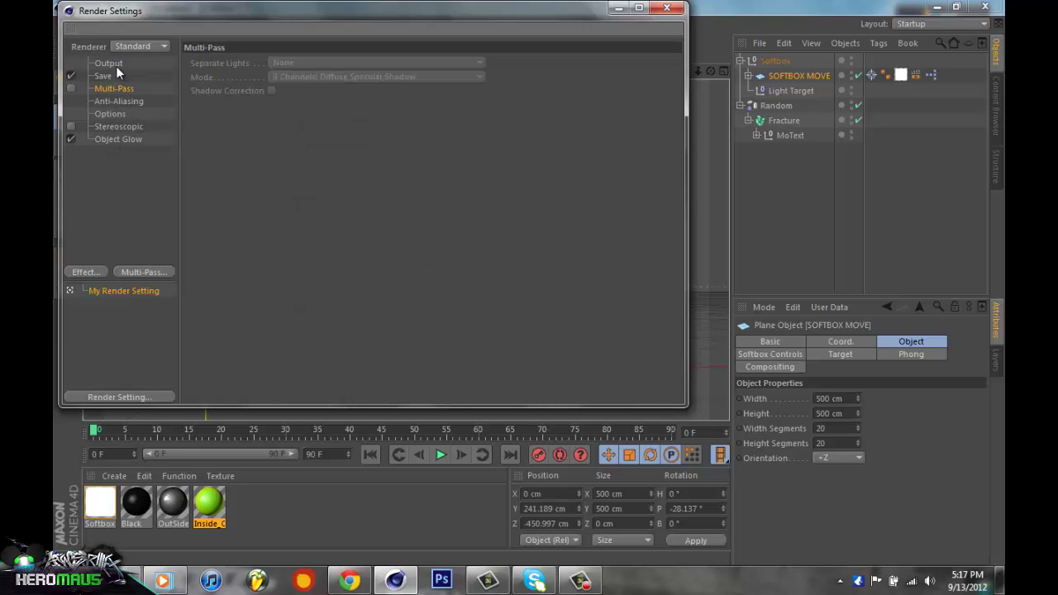
click(119, 65)
click(105, 100)
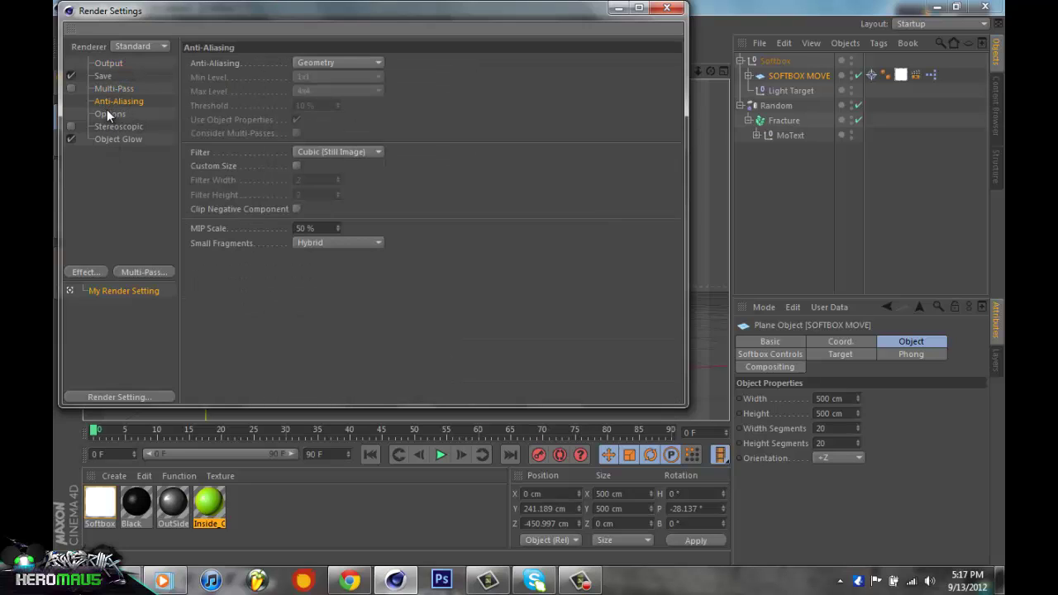
click(111, 89)
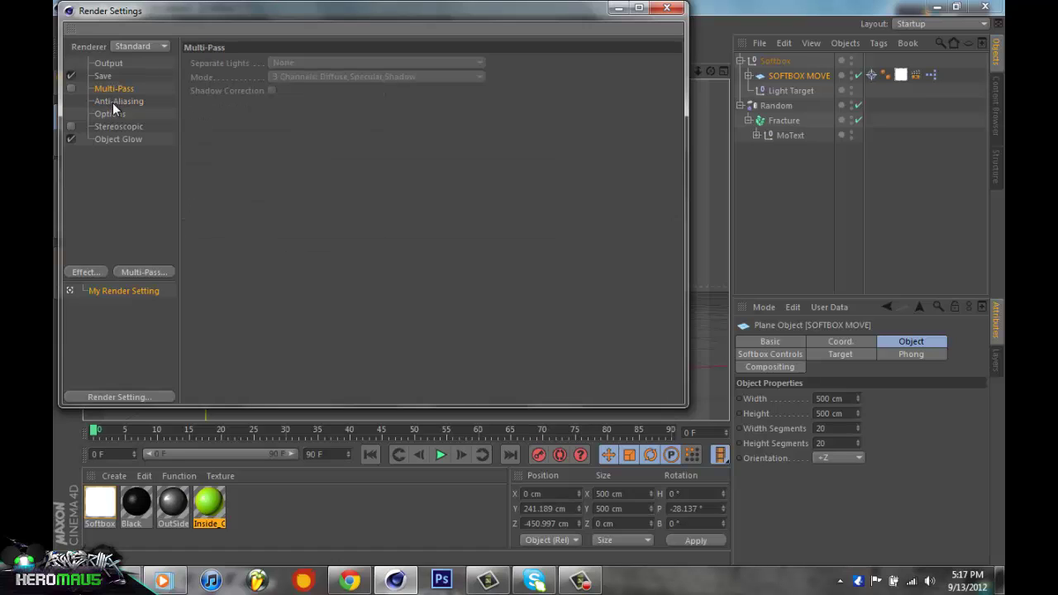
click(119, 115)
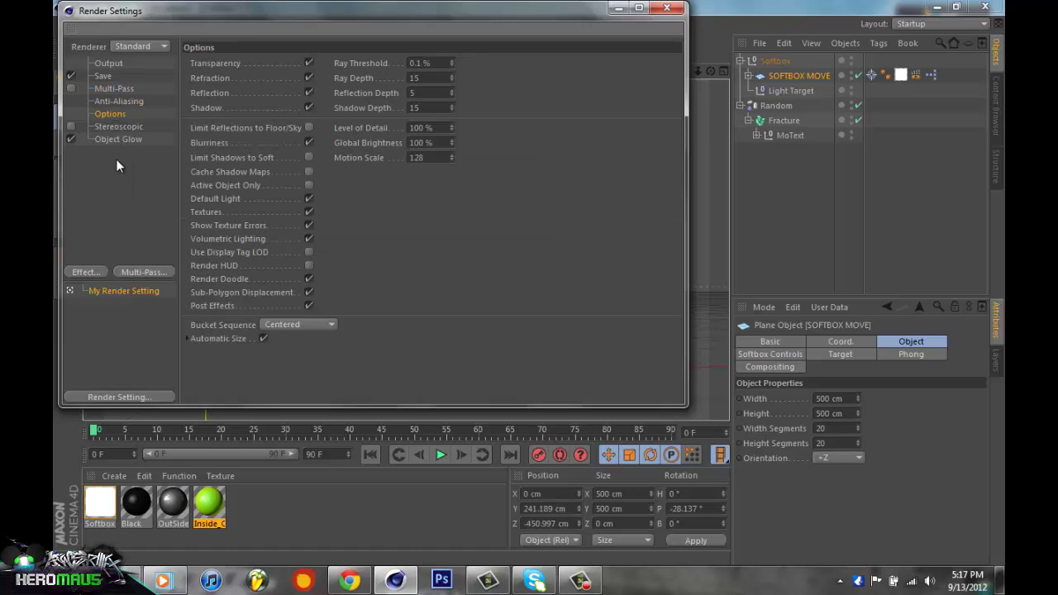
click(103, 62)
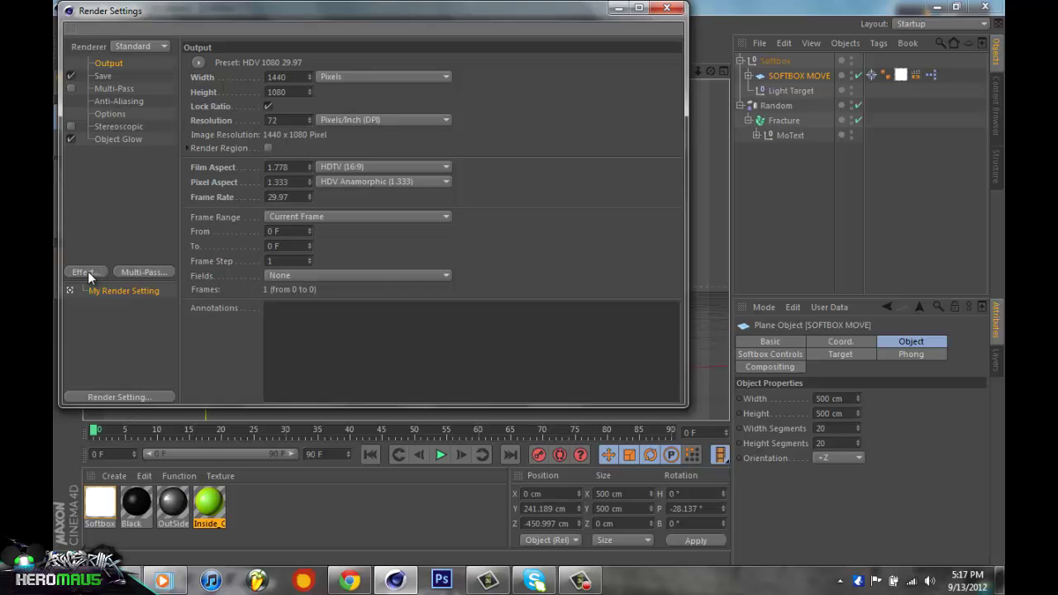
Add the Ambient Occlusion and Global Illumination effects to the render settings and show the Ambient Occlusion properties.
click(87, 271)
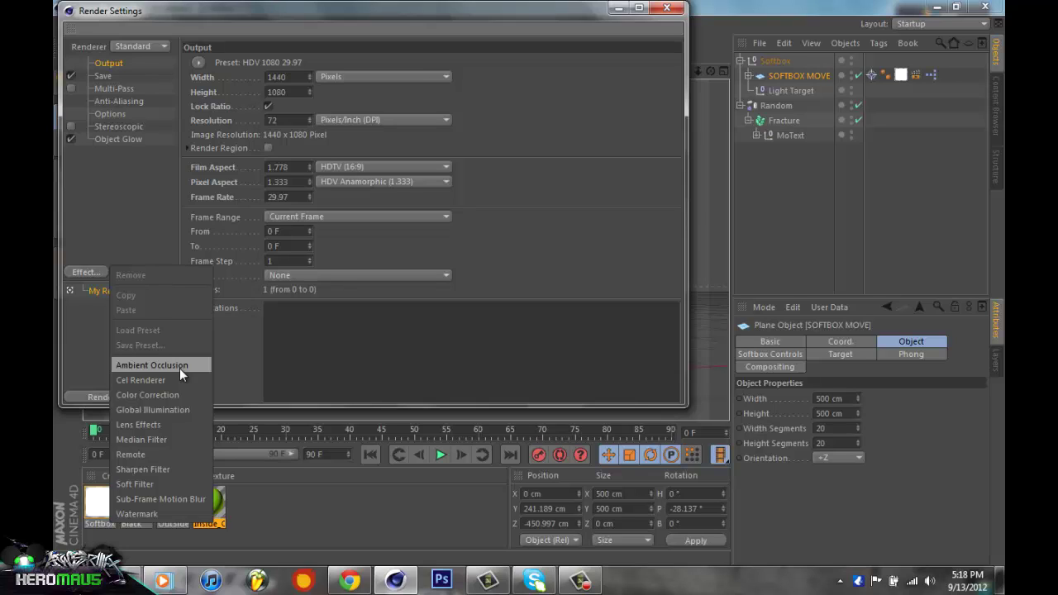
click(179, 368)
click(75, 276)
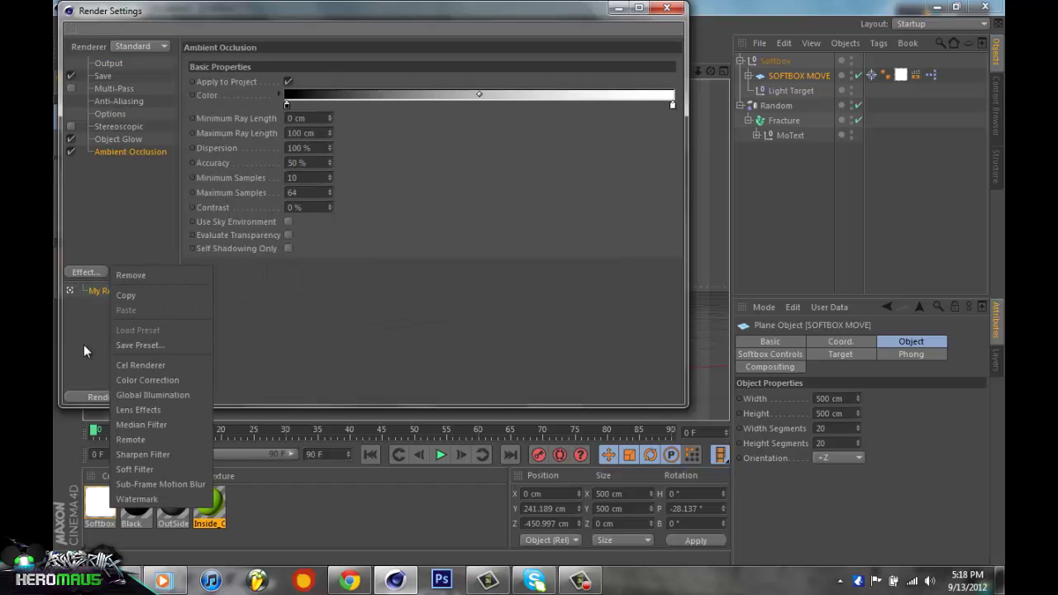
click(129, 396)
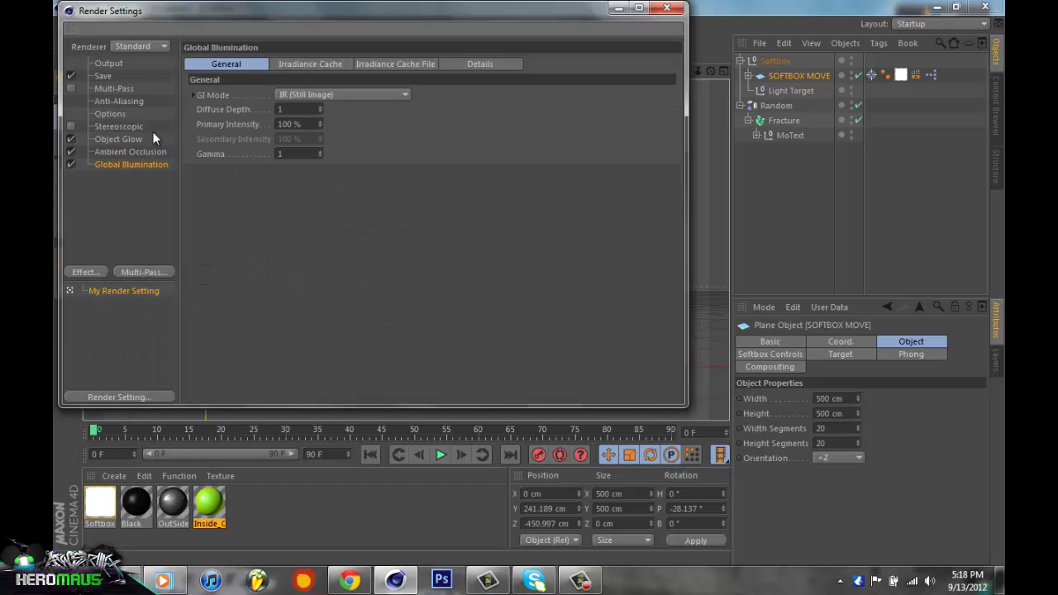
click(132, 153)
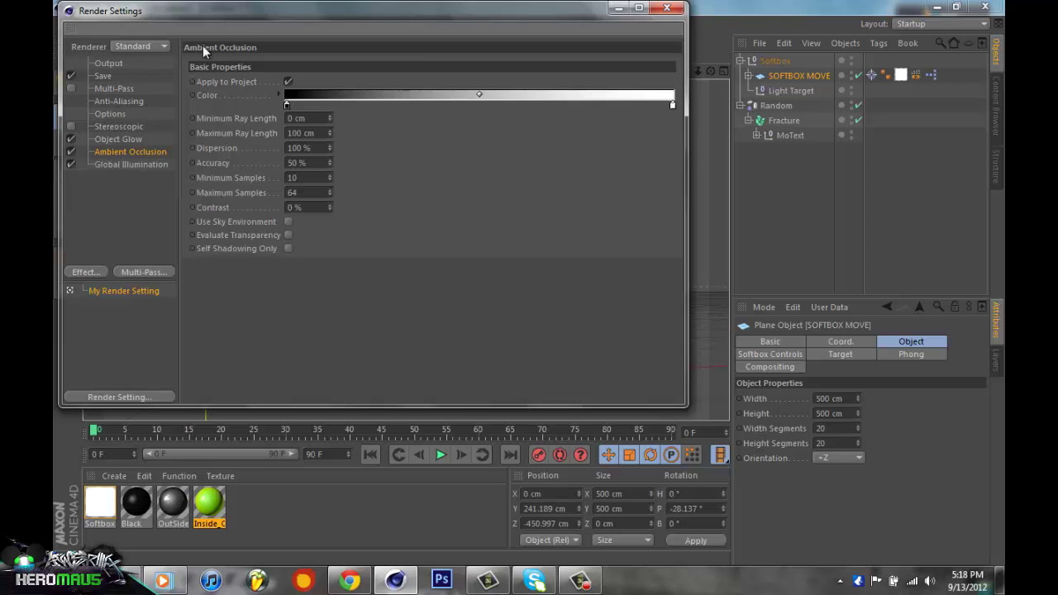
Close the render settings and render the shattered text in the perspective view.
click(662, 10)
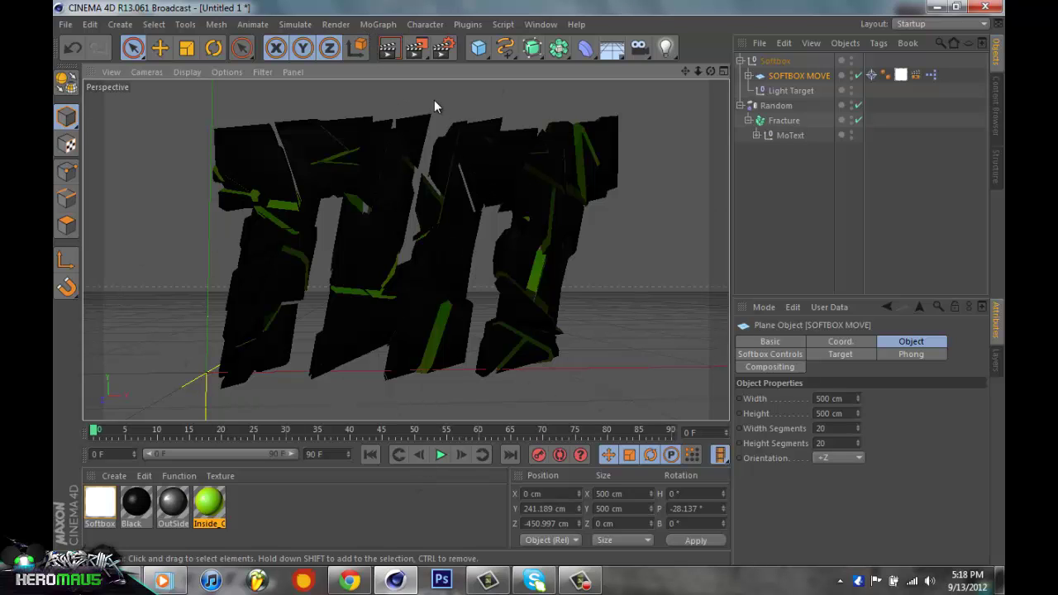
click(391, 50)
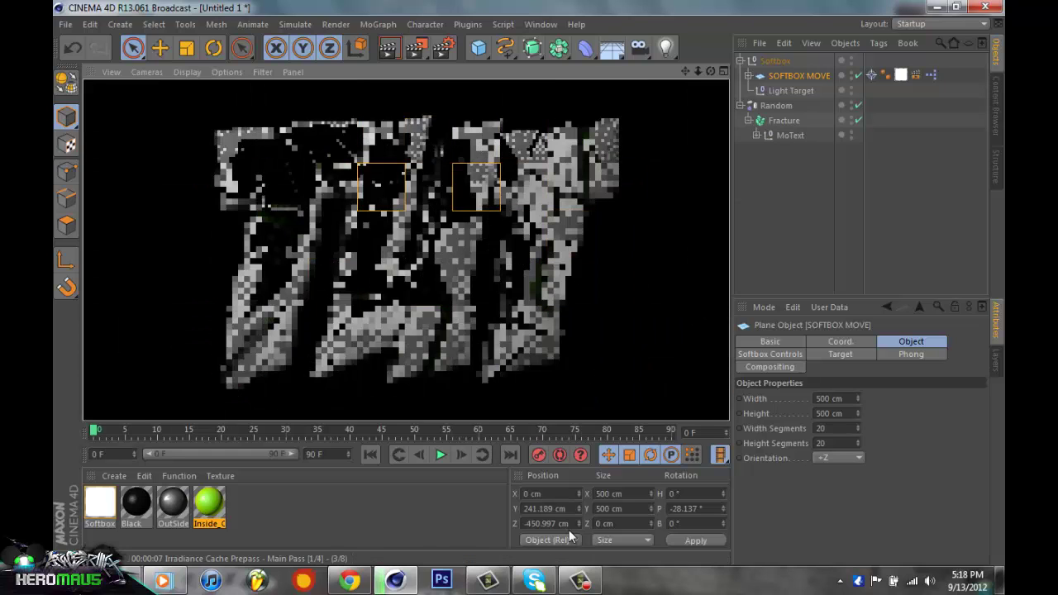
click(583, 584)
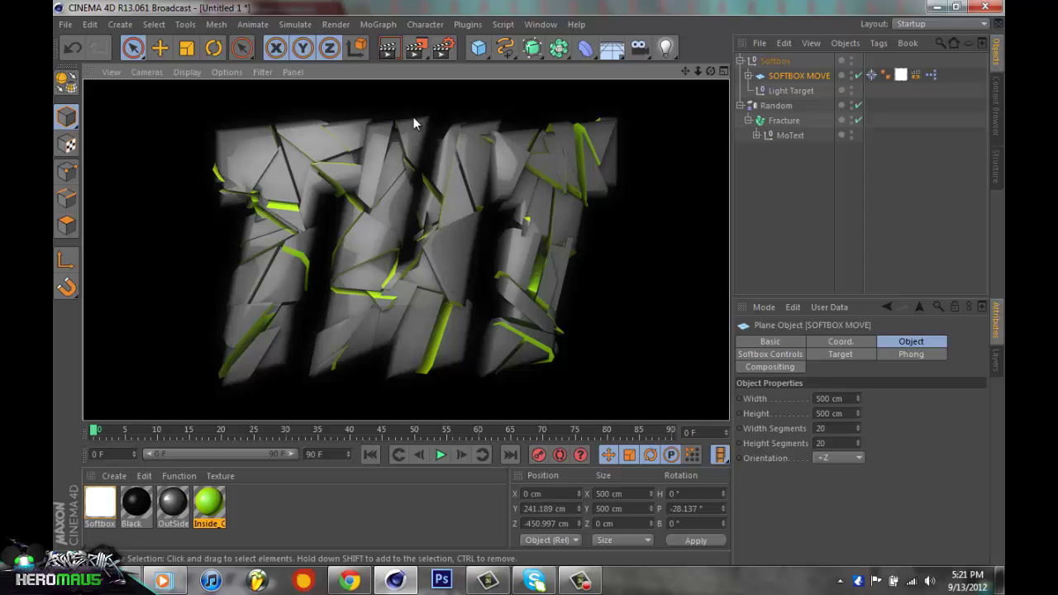
Render the scene to the Picture Viewer and inspect different areas of the image while it calculates.
click(418, 48)
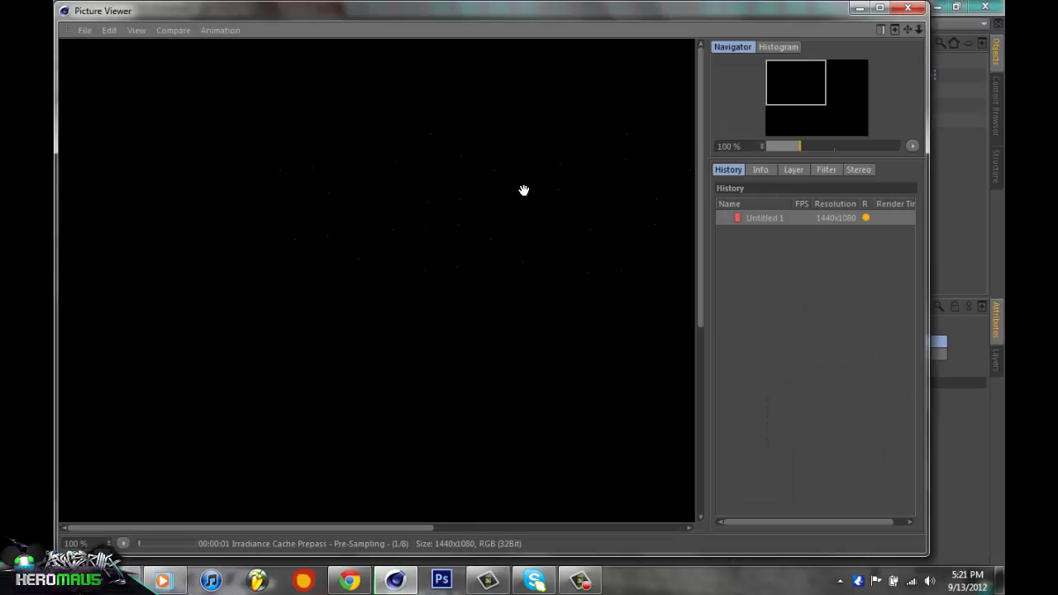
drag(387, 196, 273, 58)
drag(451, 330, 298, 205)
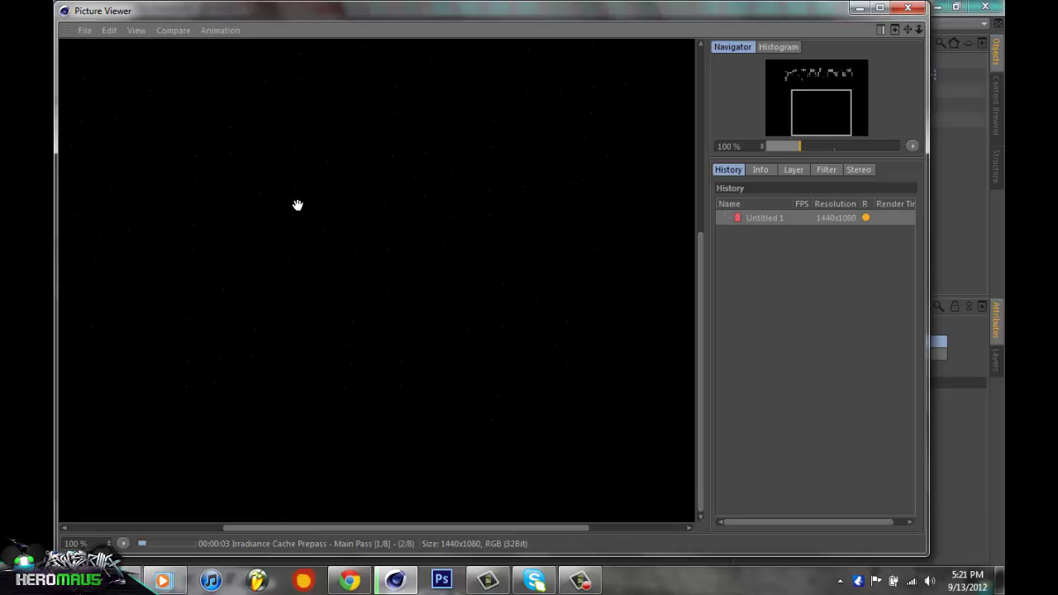
drag(569, 81, 619, 262)
drag(456, 203, 573, 258)
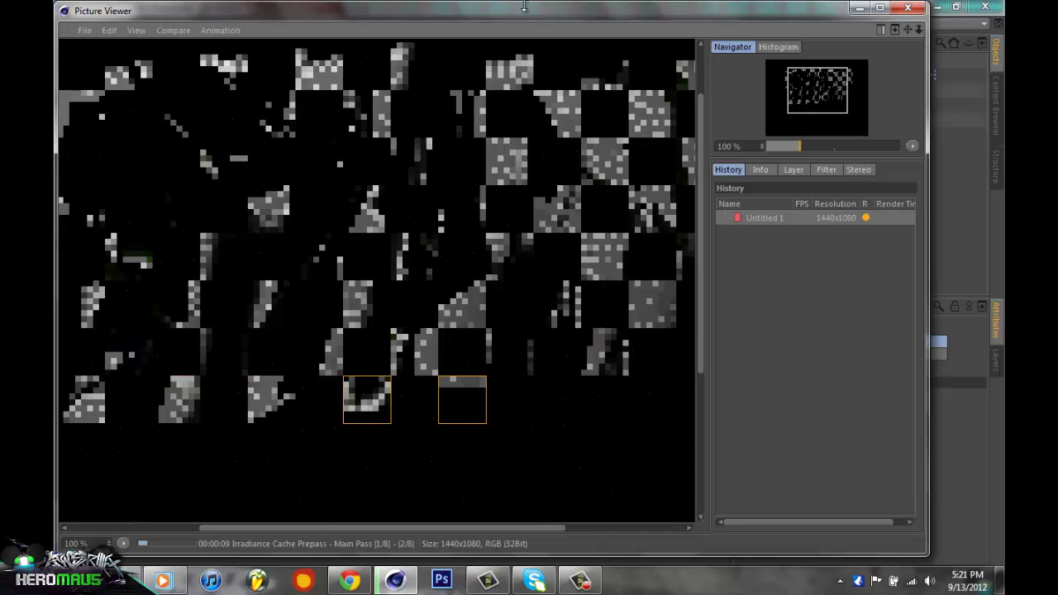
drag(229, 479, 307, 346)
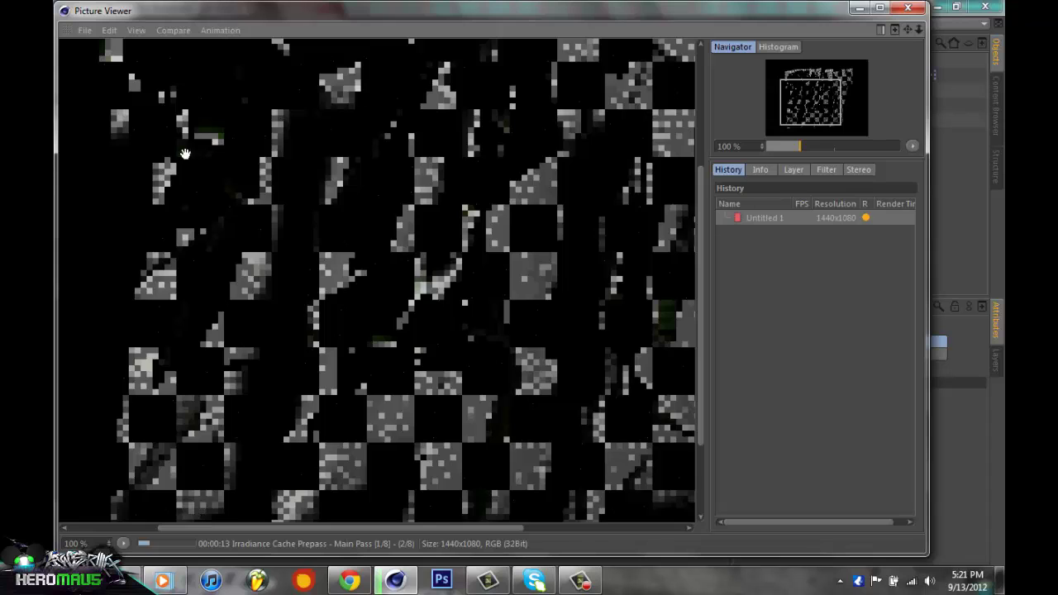
drag(279, 434, 400, 374)
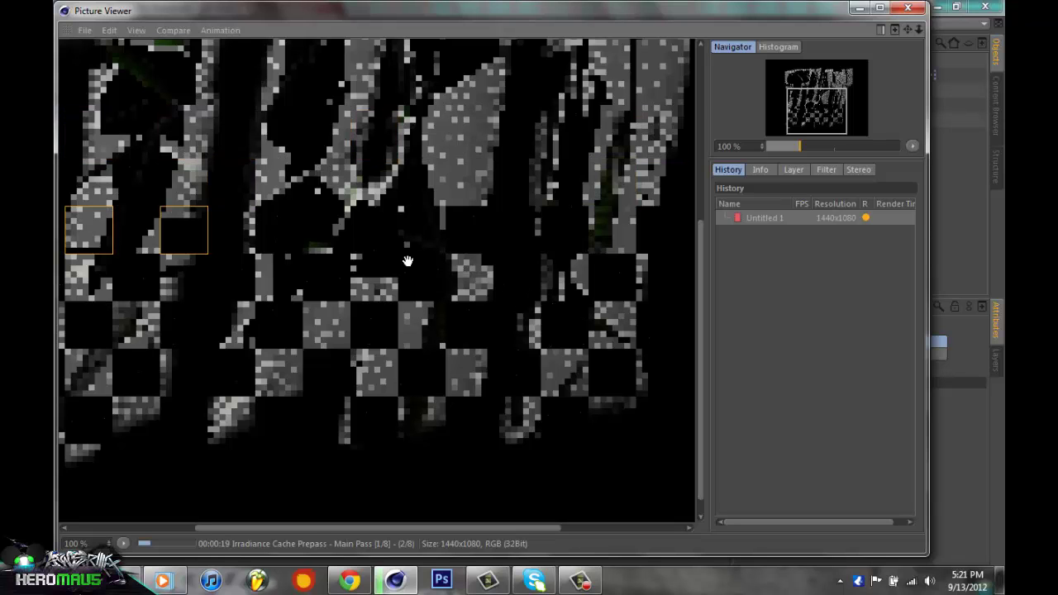
drag(280, 101, 436, 391)
drag(420, 171, 160, 209)
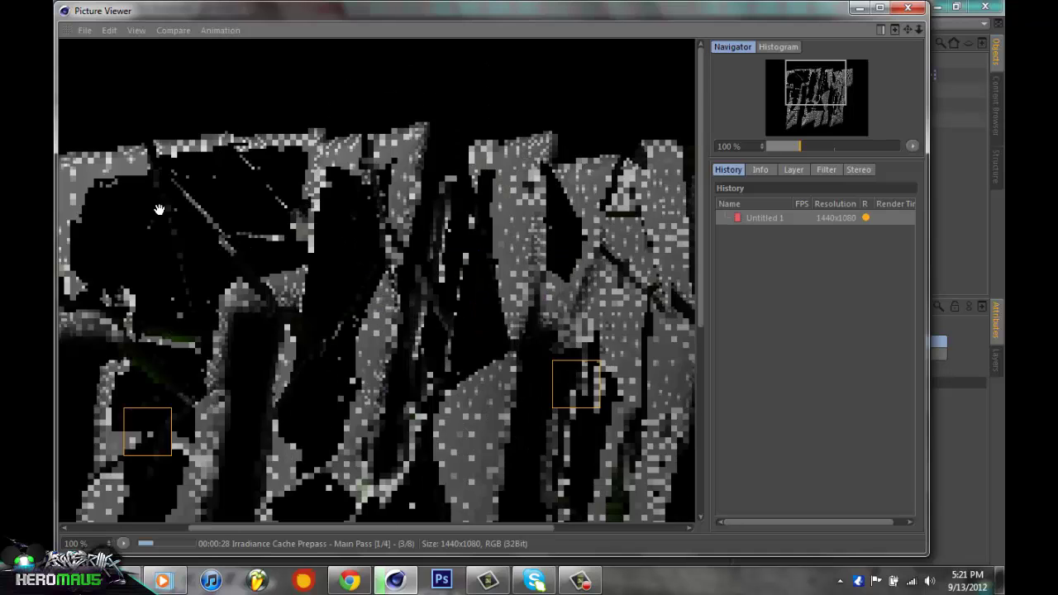
Show the render's PNG still image save options without saving, and close the Picture Viewer, stopping the render.
click(84, 31)
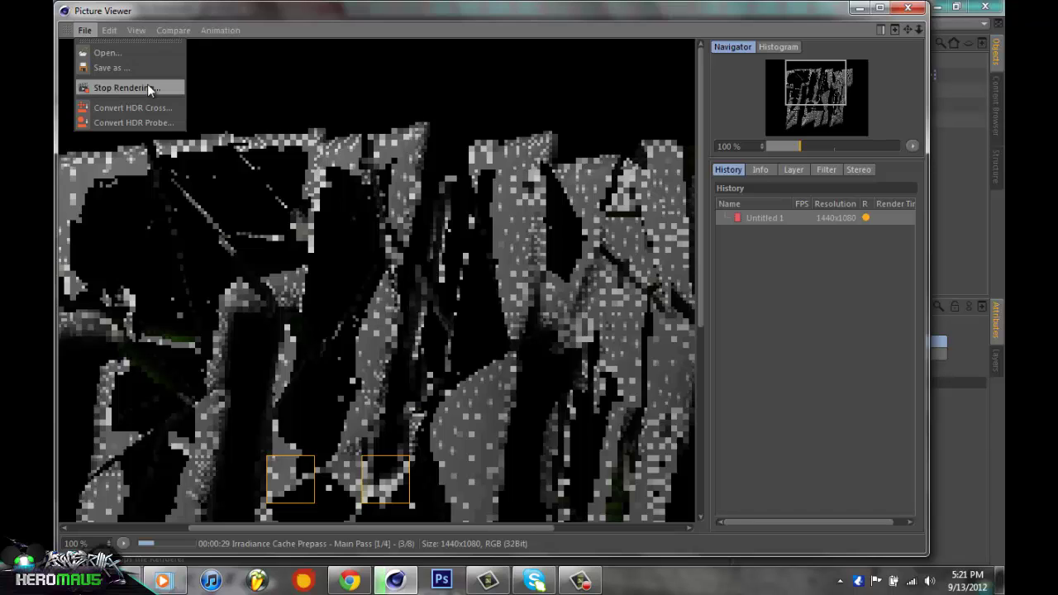
click(126, 71)
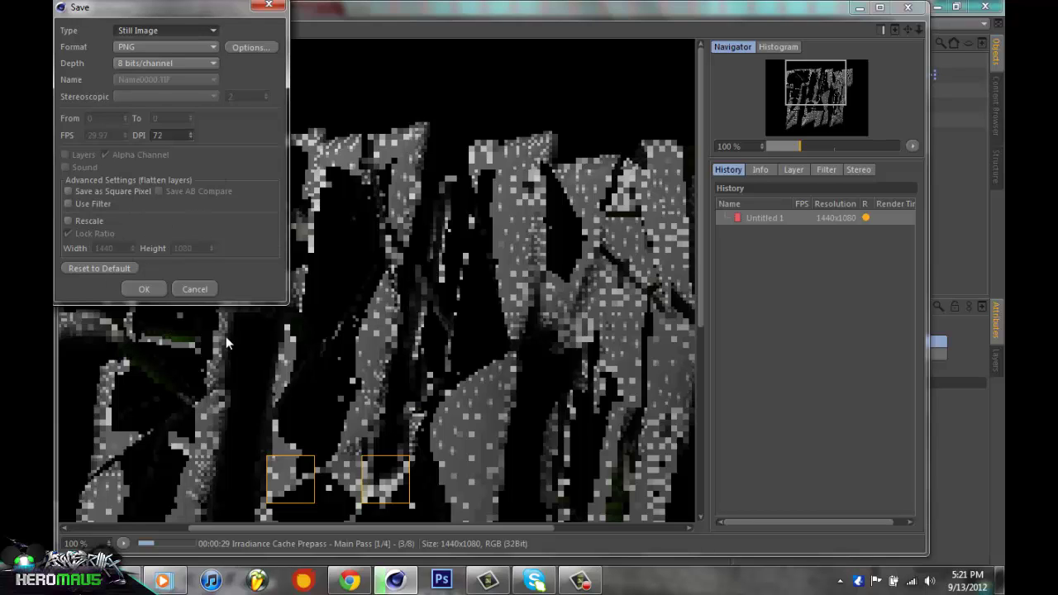
click(191, 284)
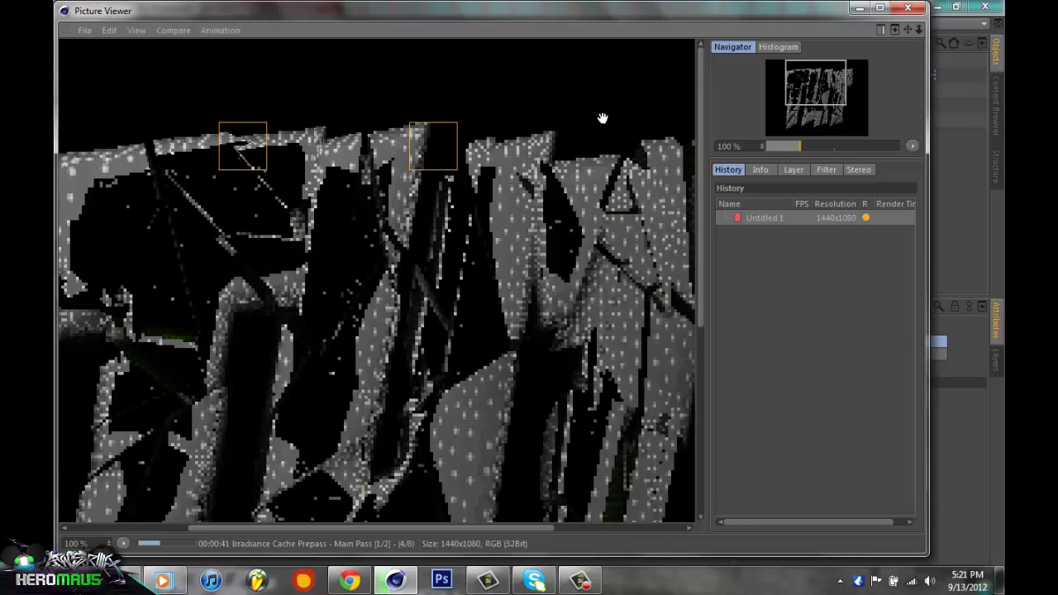
click(911, 8)
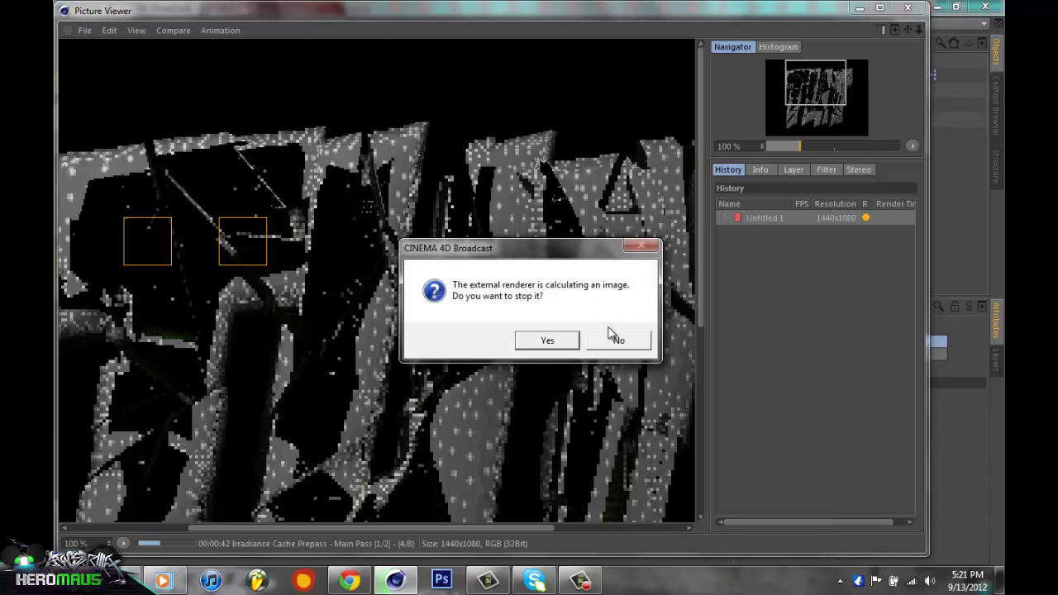
click(547, 341)
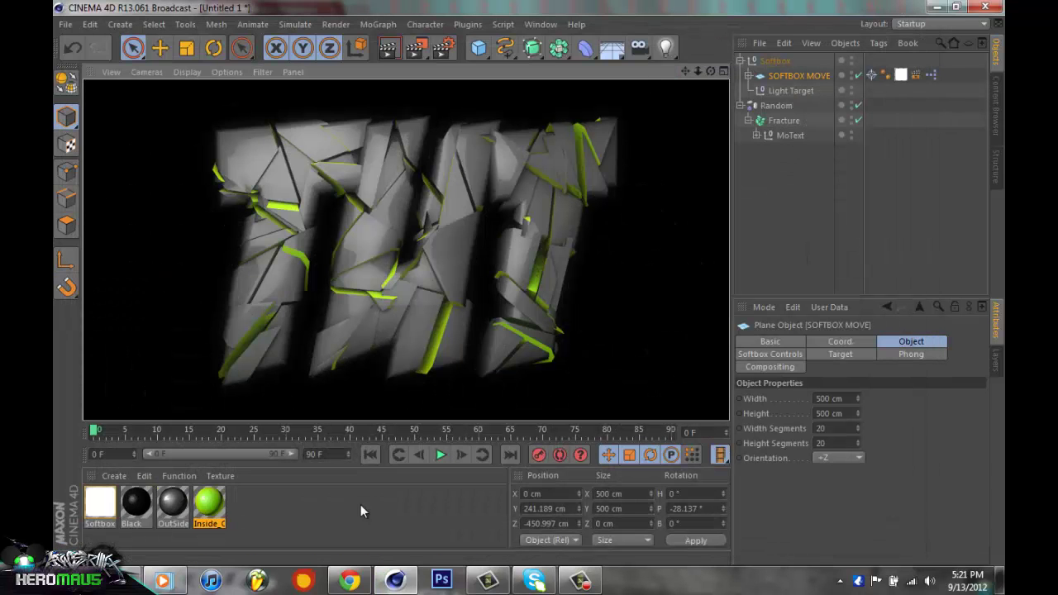
click(64, 24)
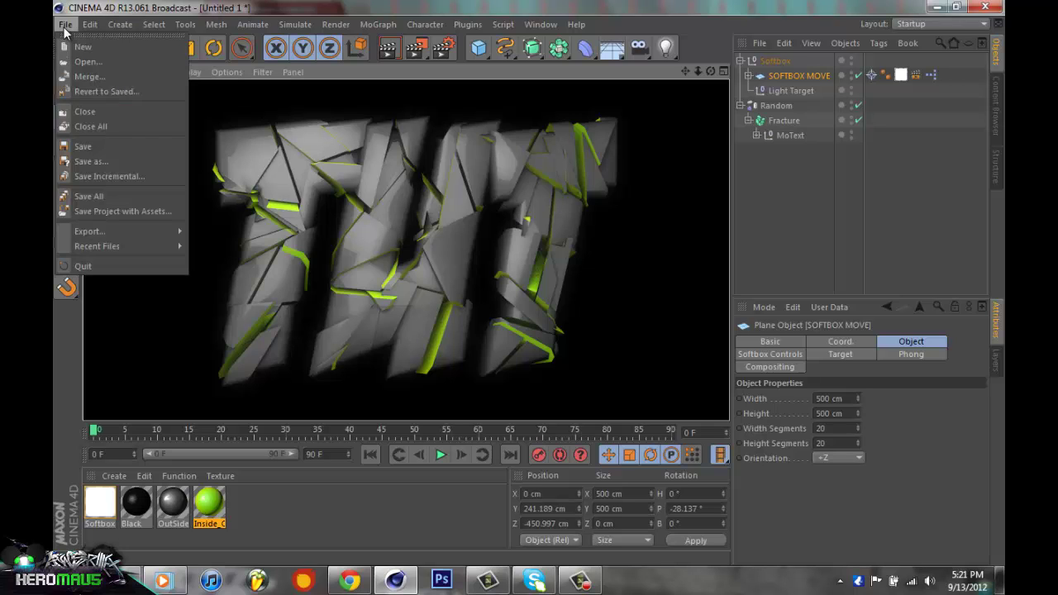
click(65, 25)
click(65, 25)
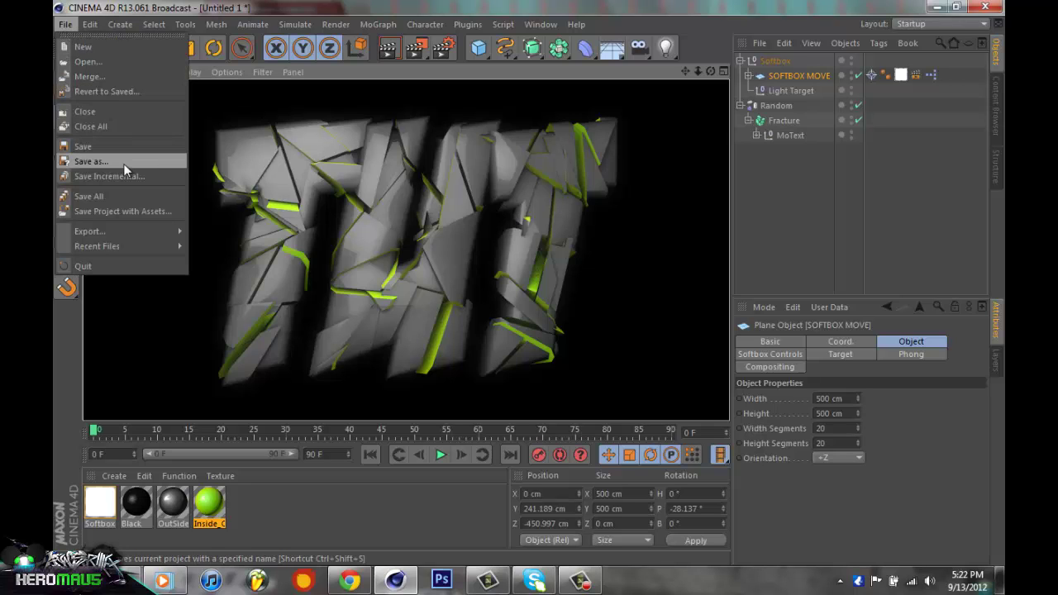
click(442, 6)
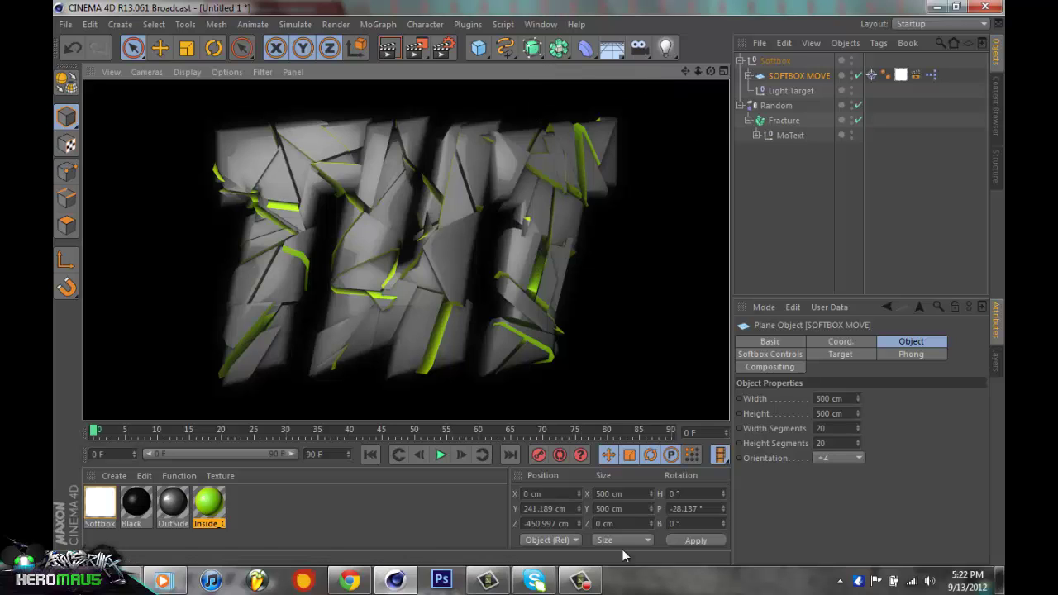
mouse_move(590, 589)
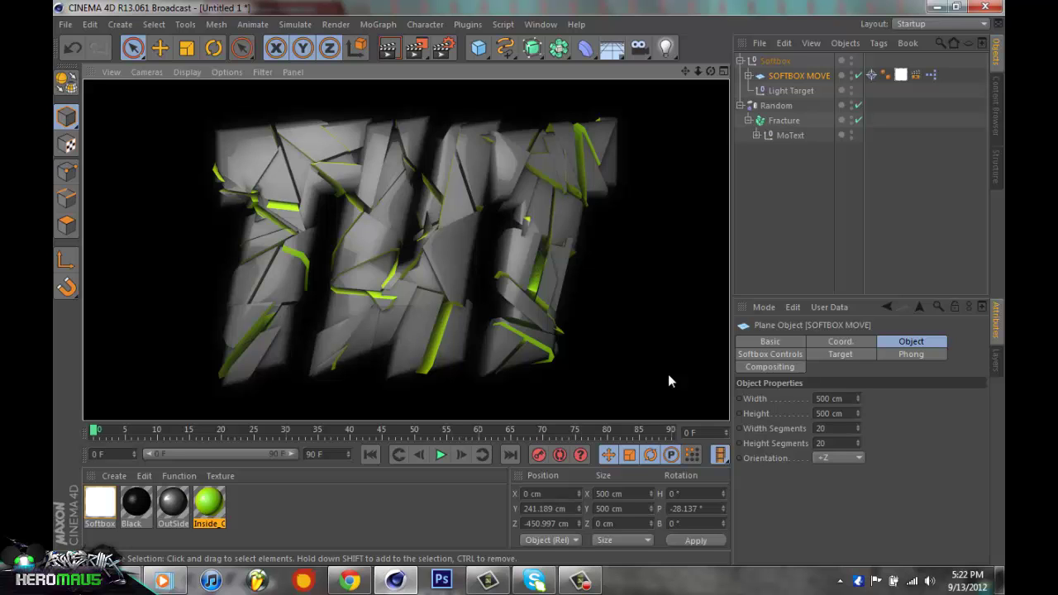
click(581, 581)
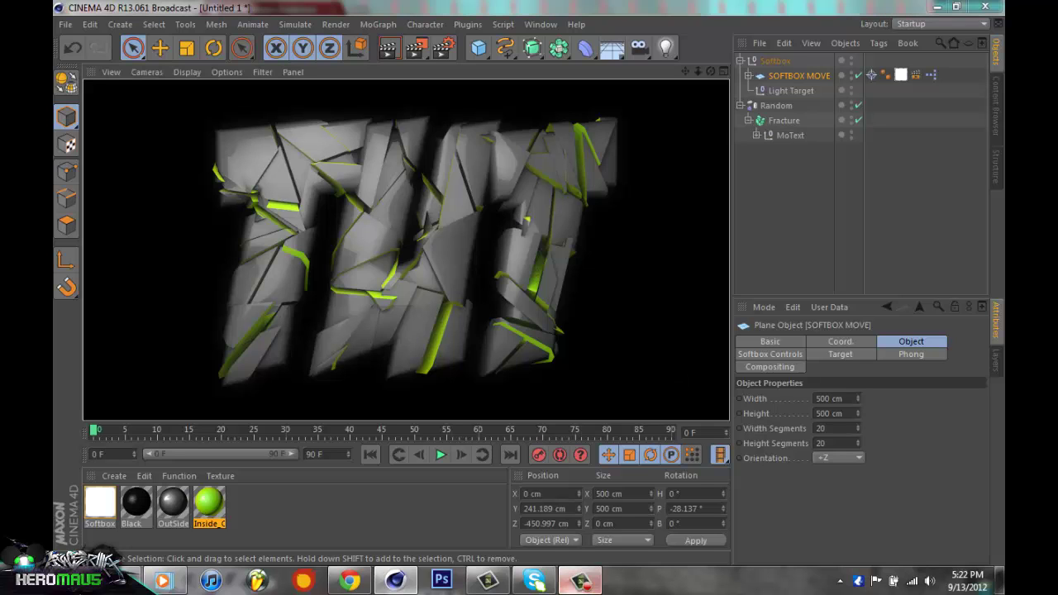